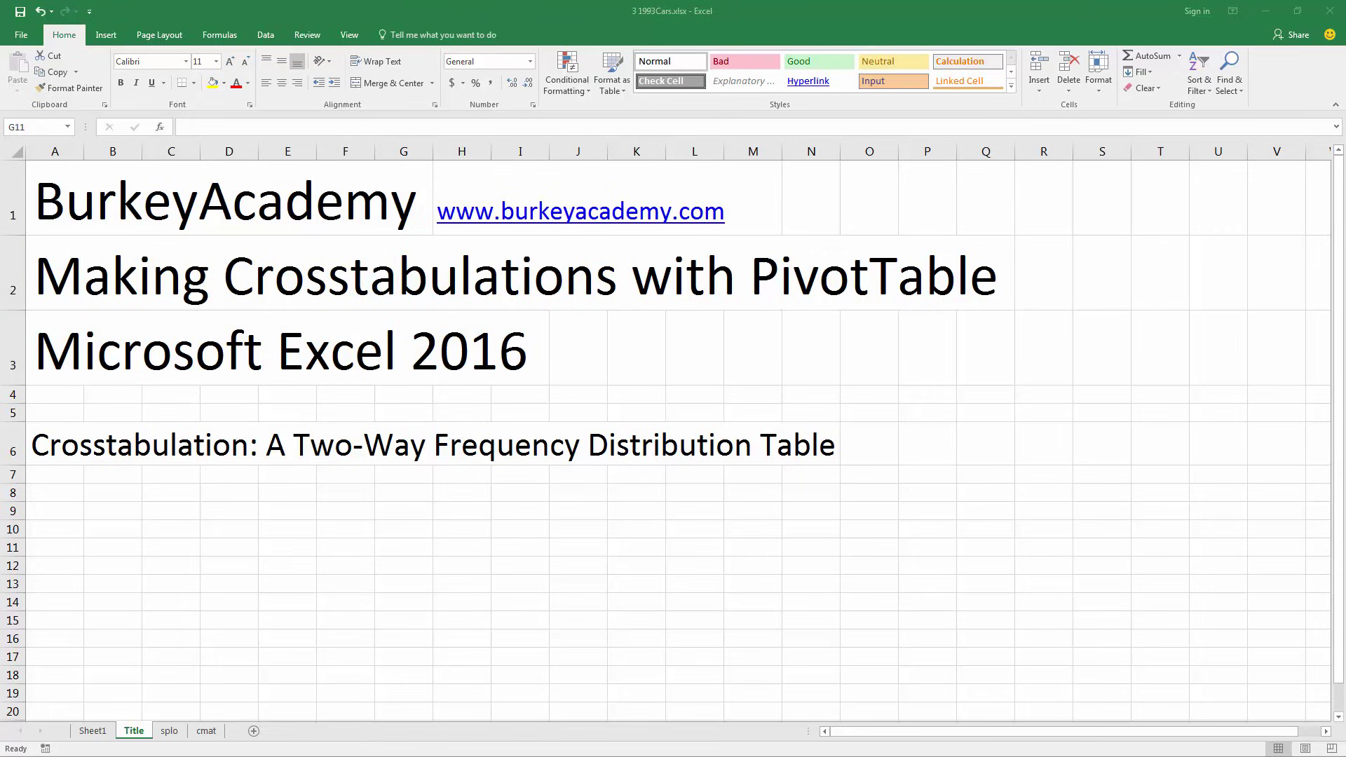
Step: Show Sheet1 with the 1993 cars data, columns Make through F/D
left_click(98, 730)
left_click(98, 731)
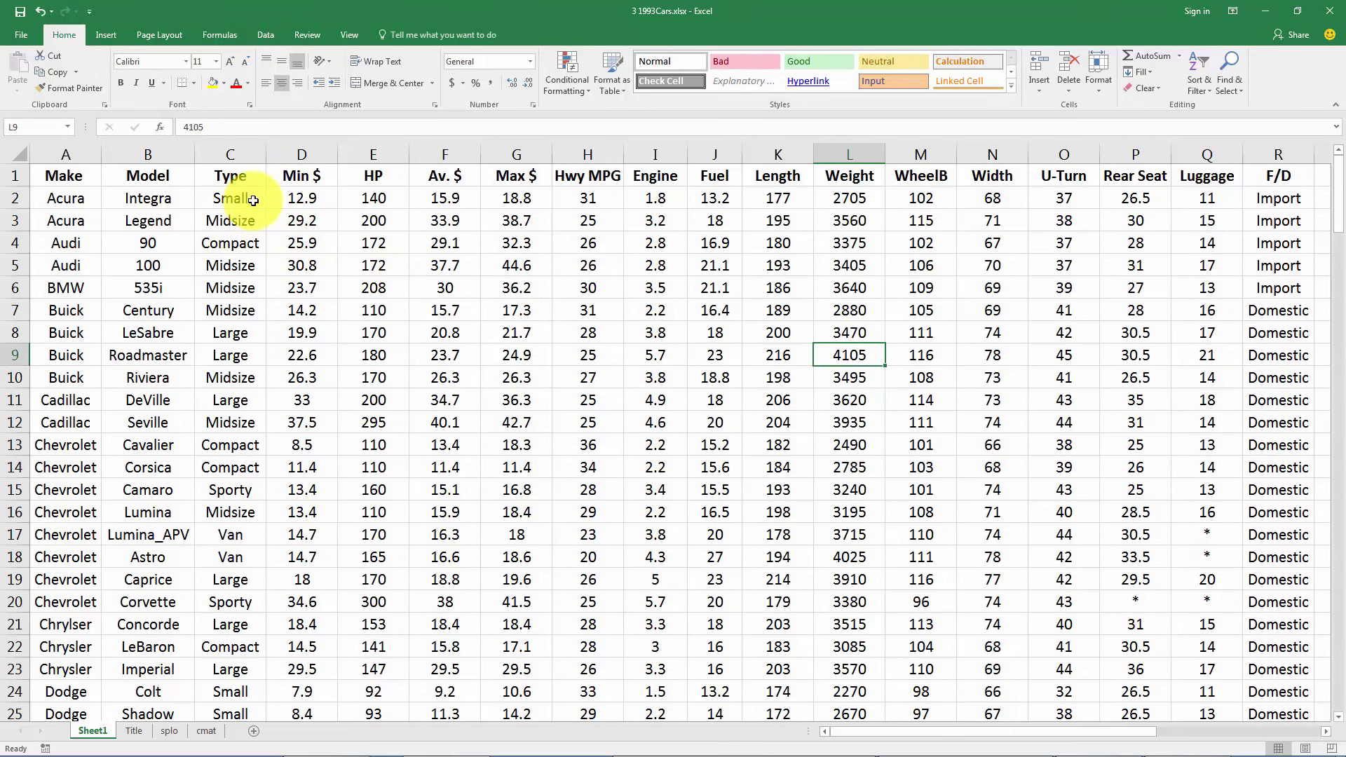
left_click(227, 173)
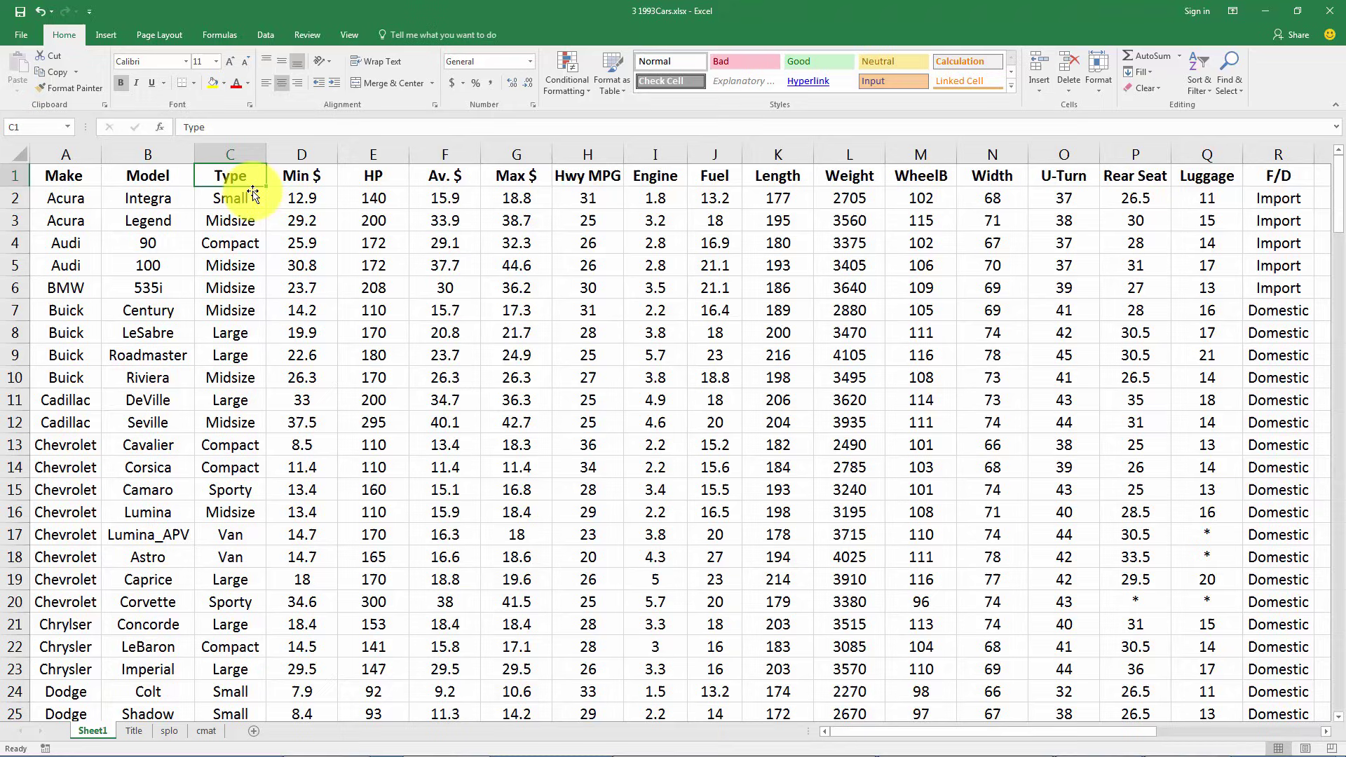
left_click(237, 536)
left_click(240, 491)
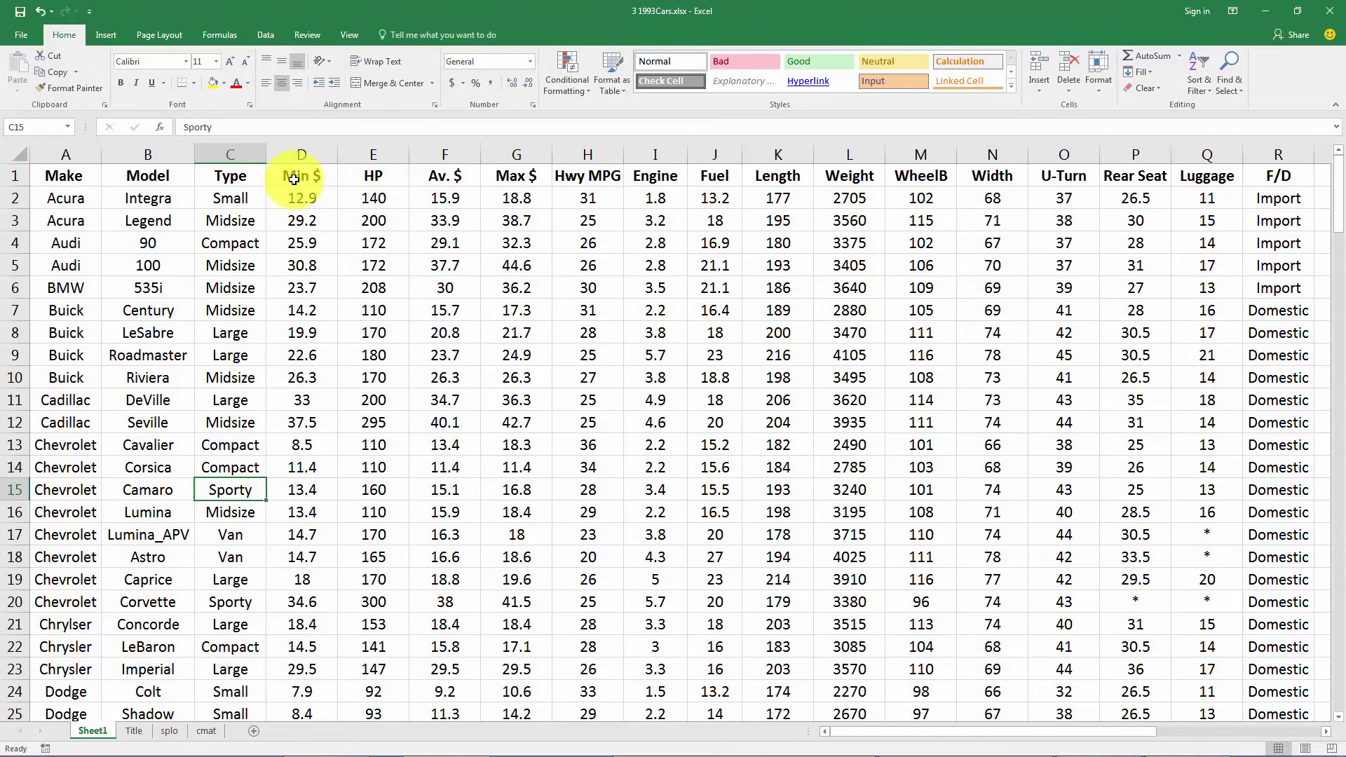
left_click(441, 177)
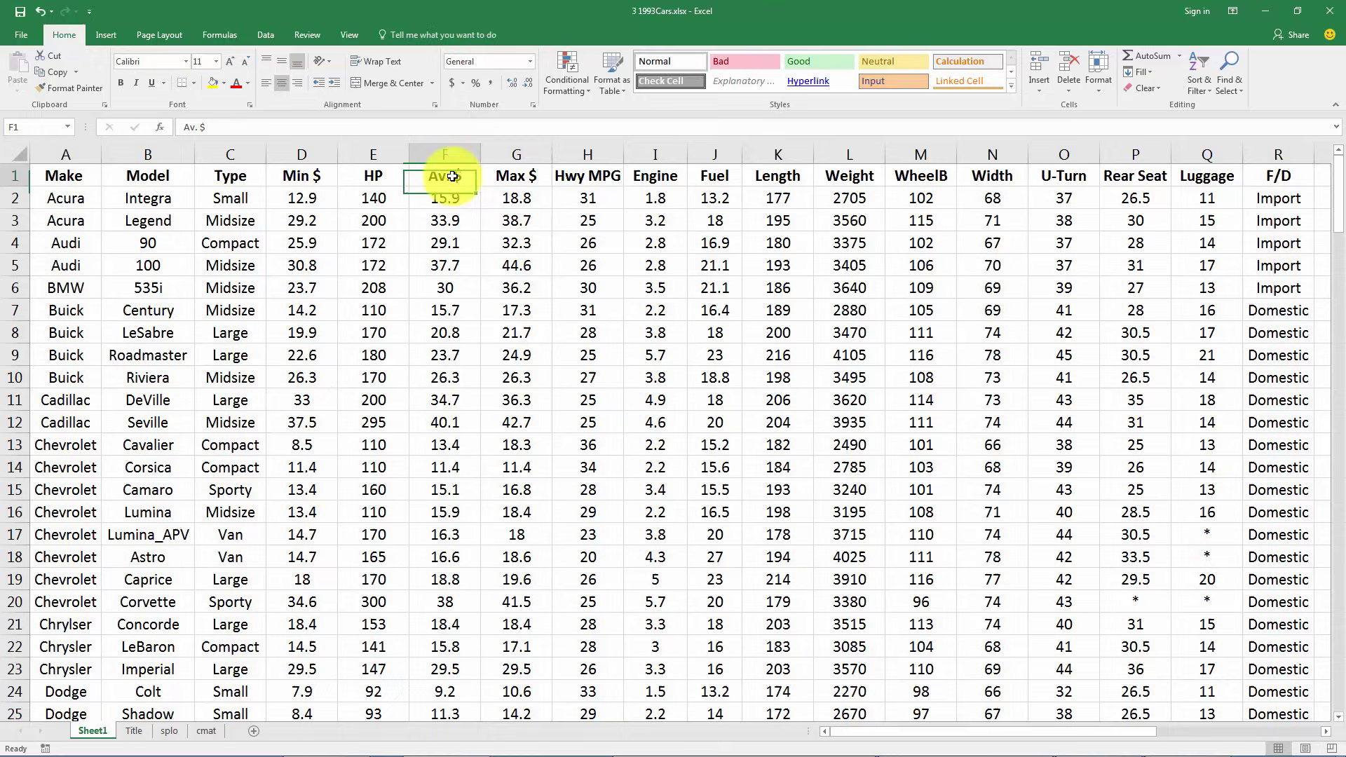
left_click(516, 183)
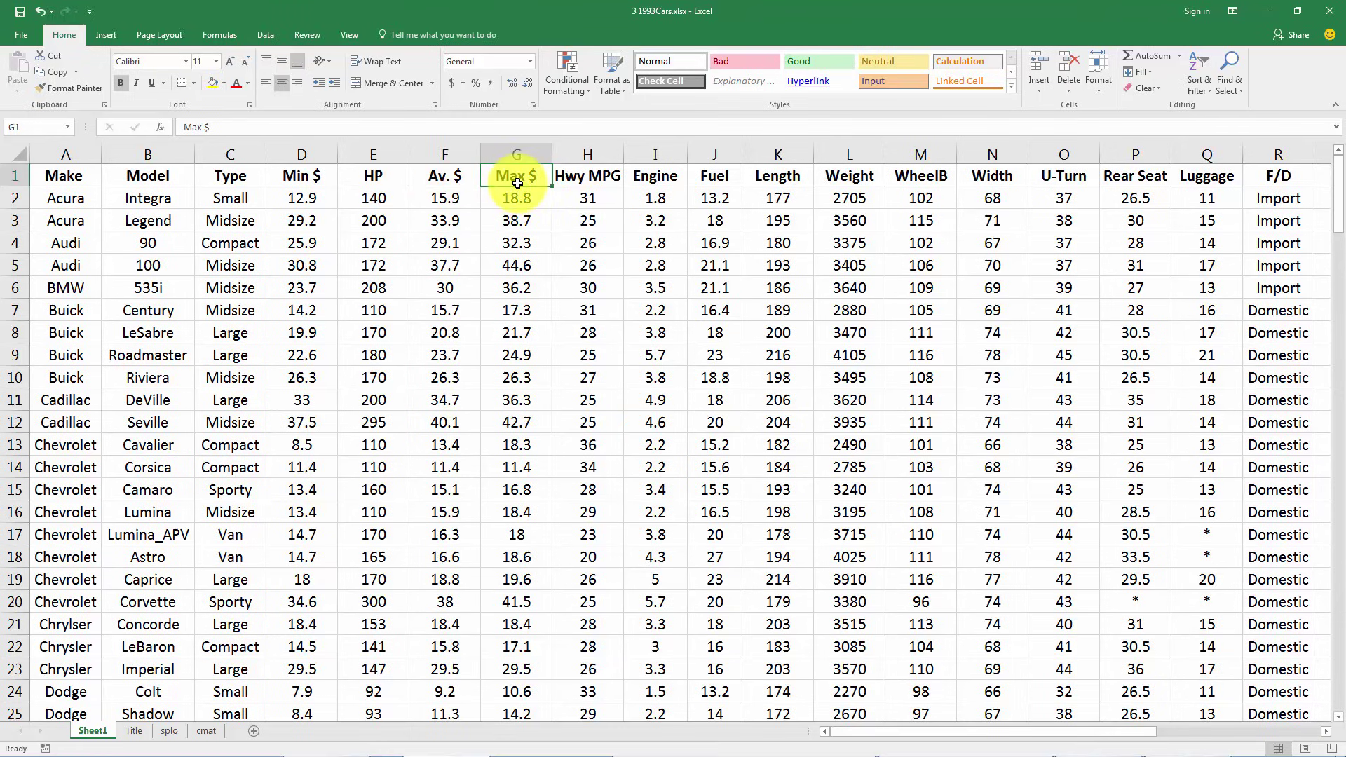
left_click(358, 173)
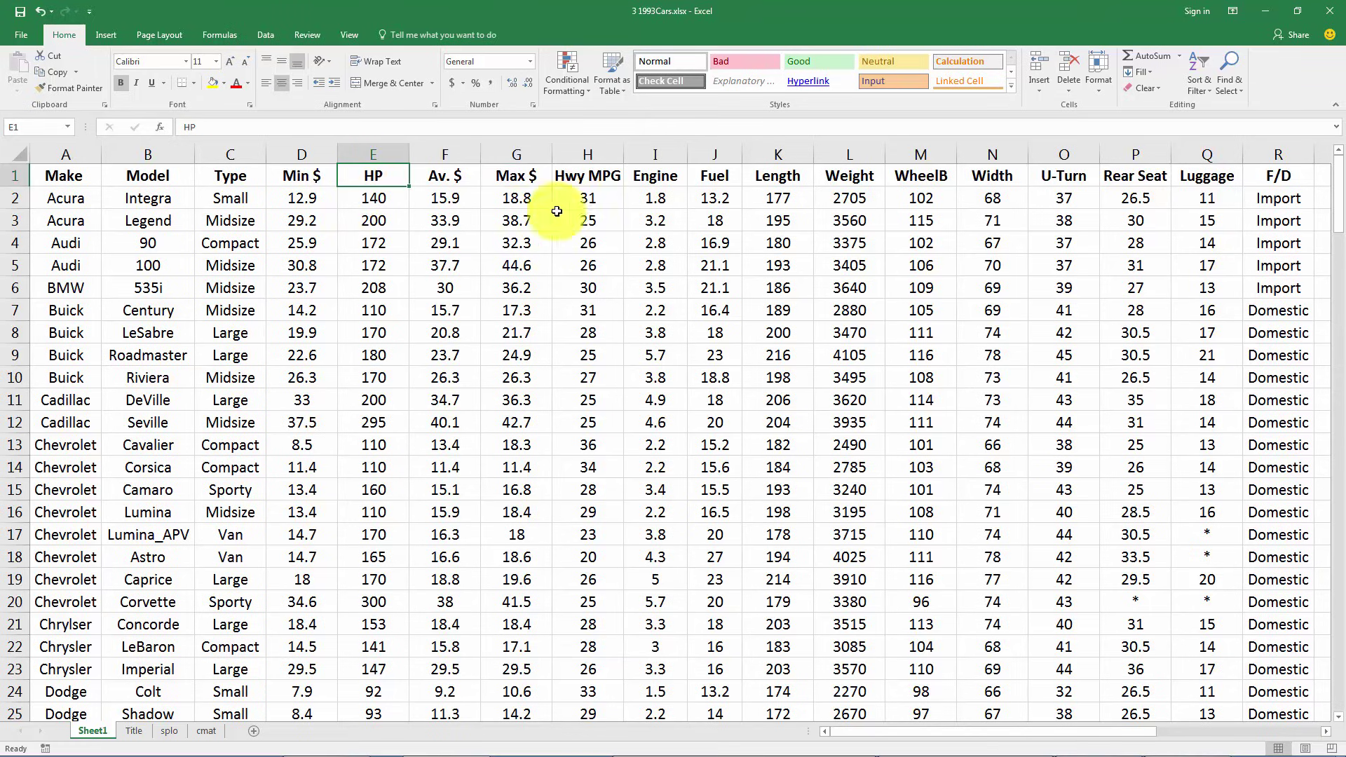
left_click(588, 177)
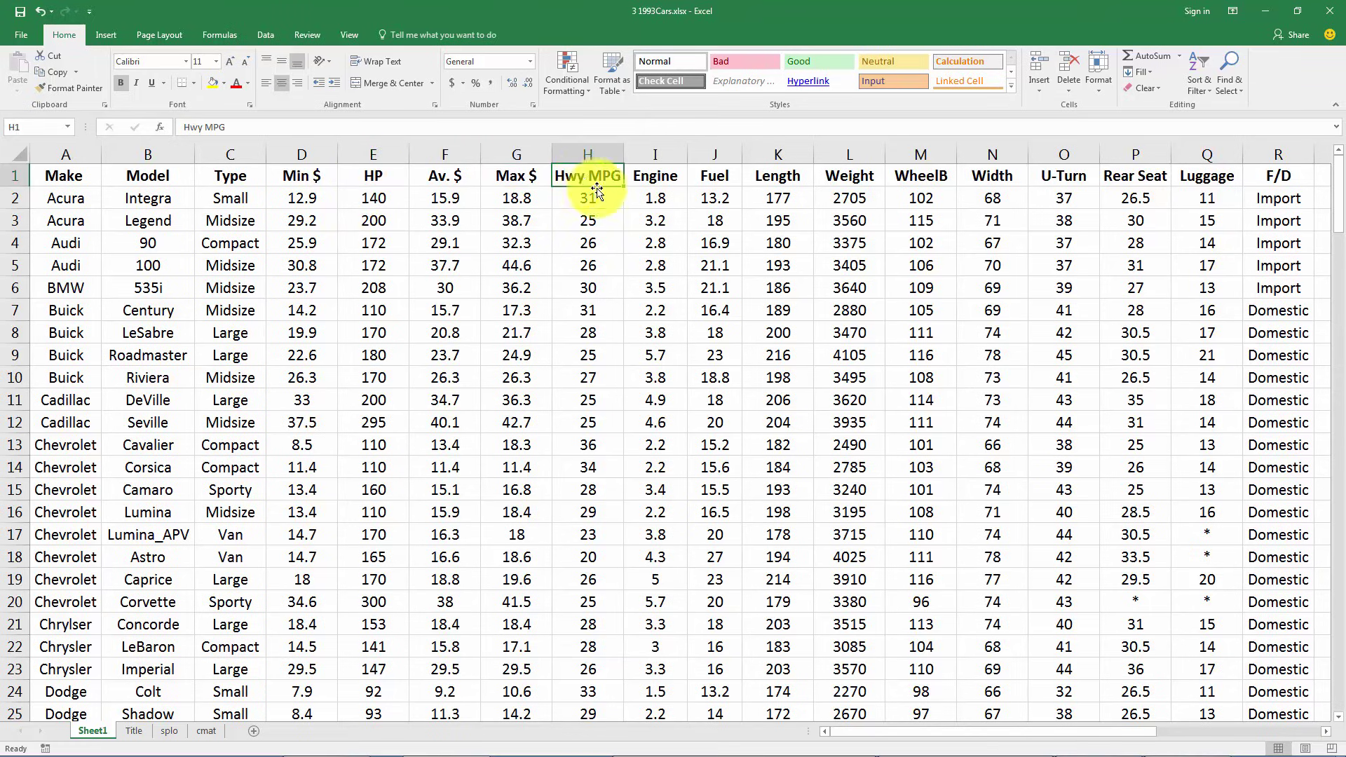
left_click(652, 177)
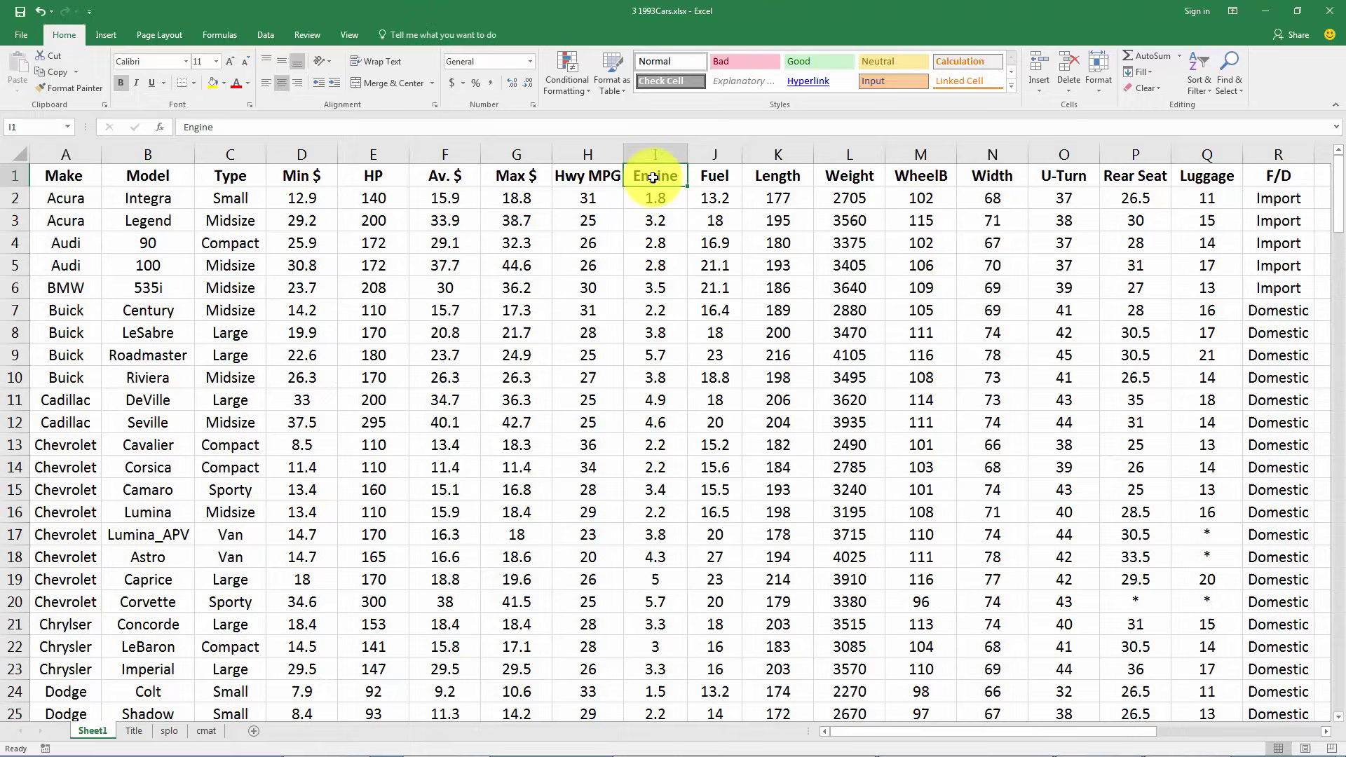
left_click(717, 178)
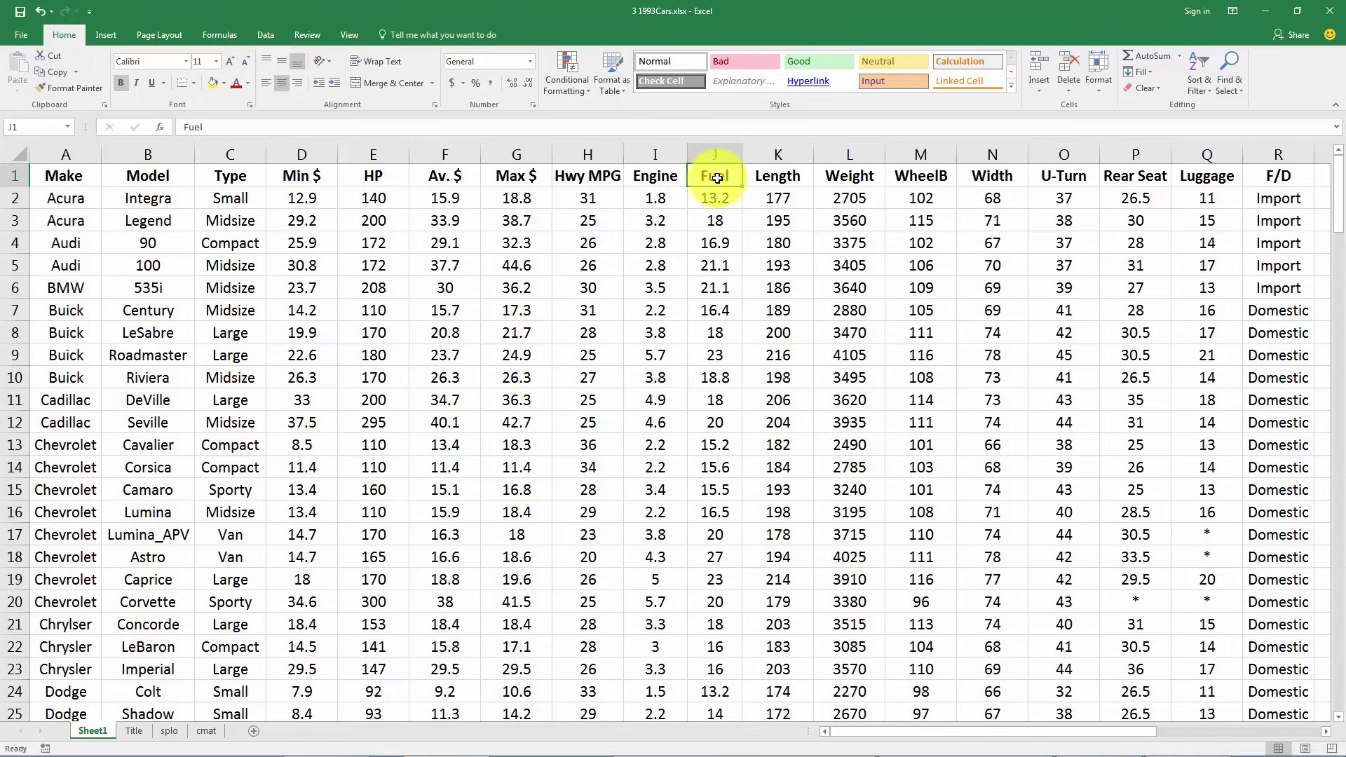
left_click(780, 182)
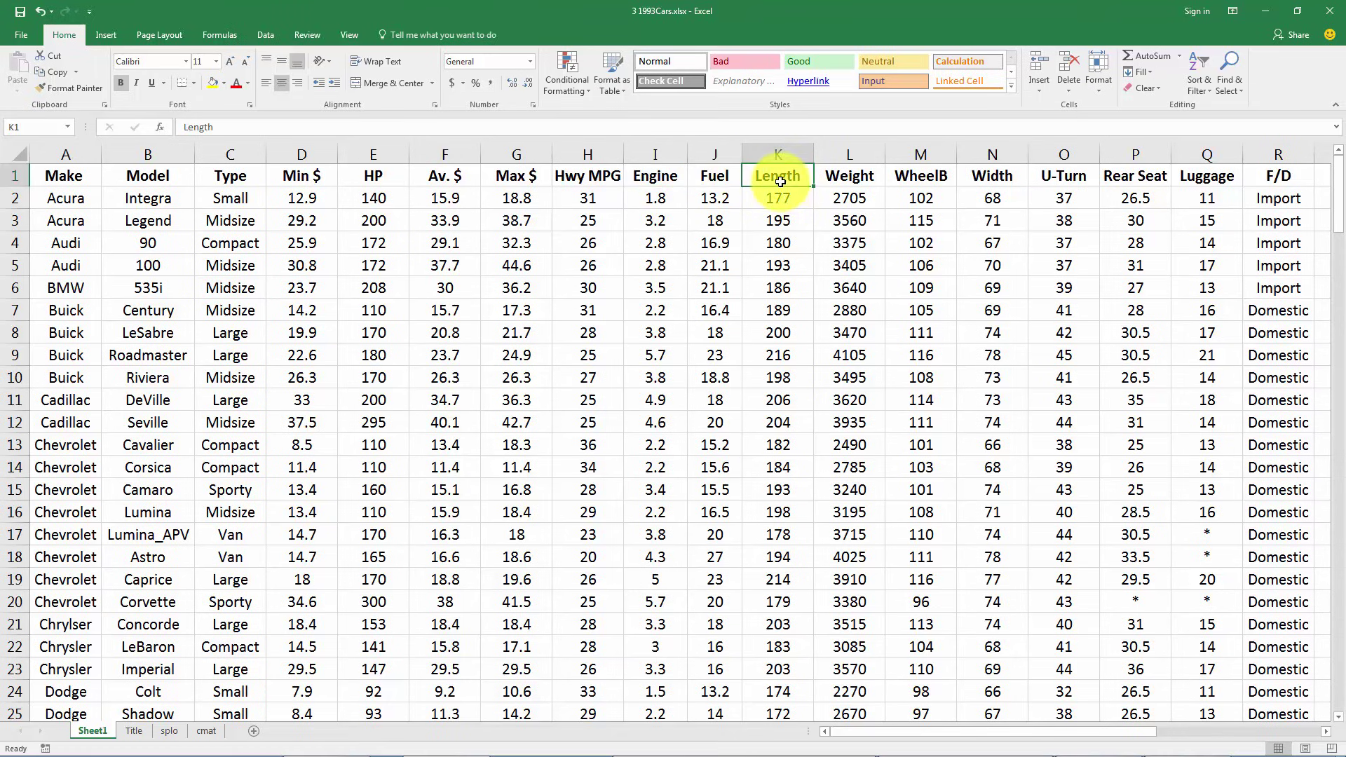
left_click(850, 179)
left_click(920, 180)
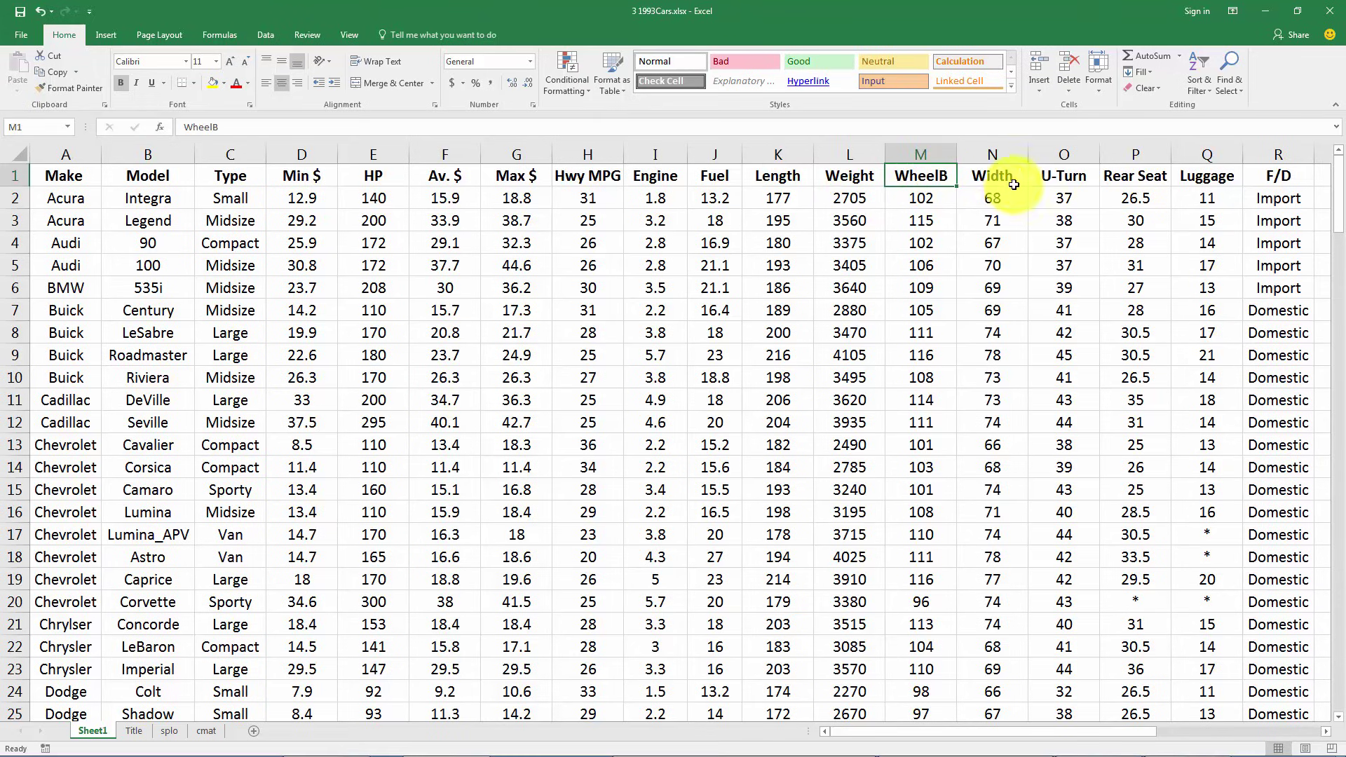
left_click(995, 173)
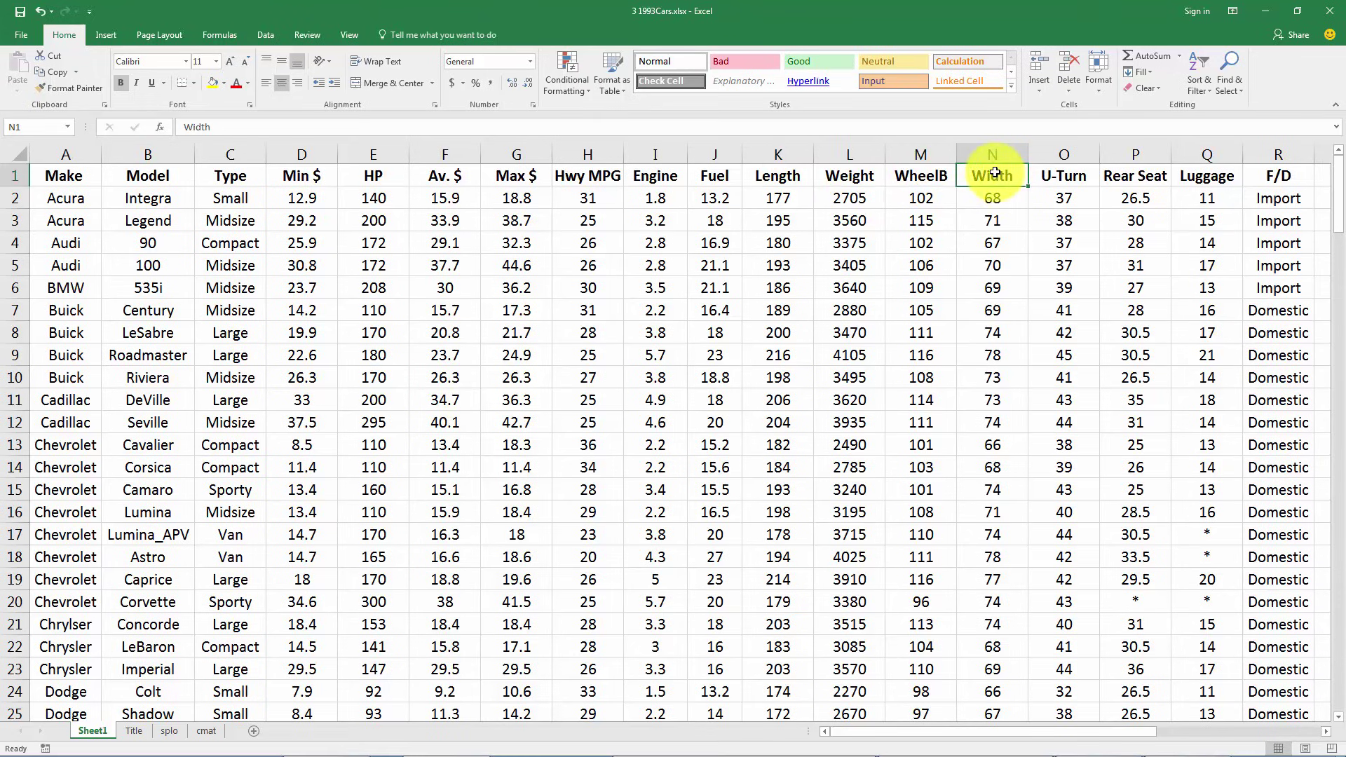
left_click(1070, 175)
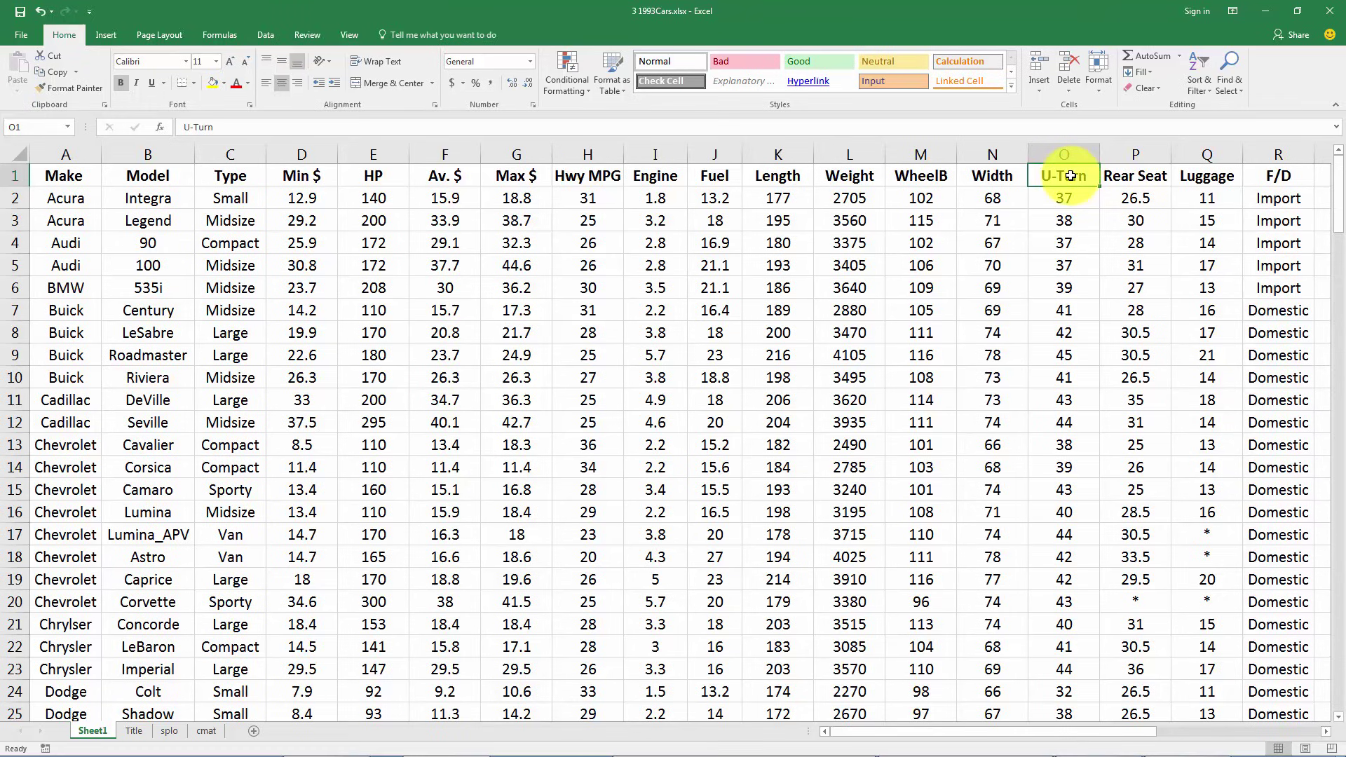
left_click(1136, 176)
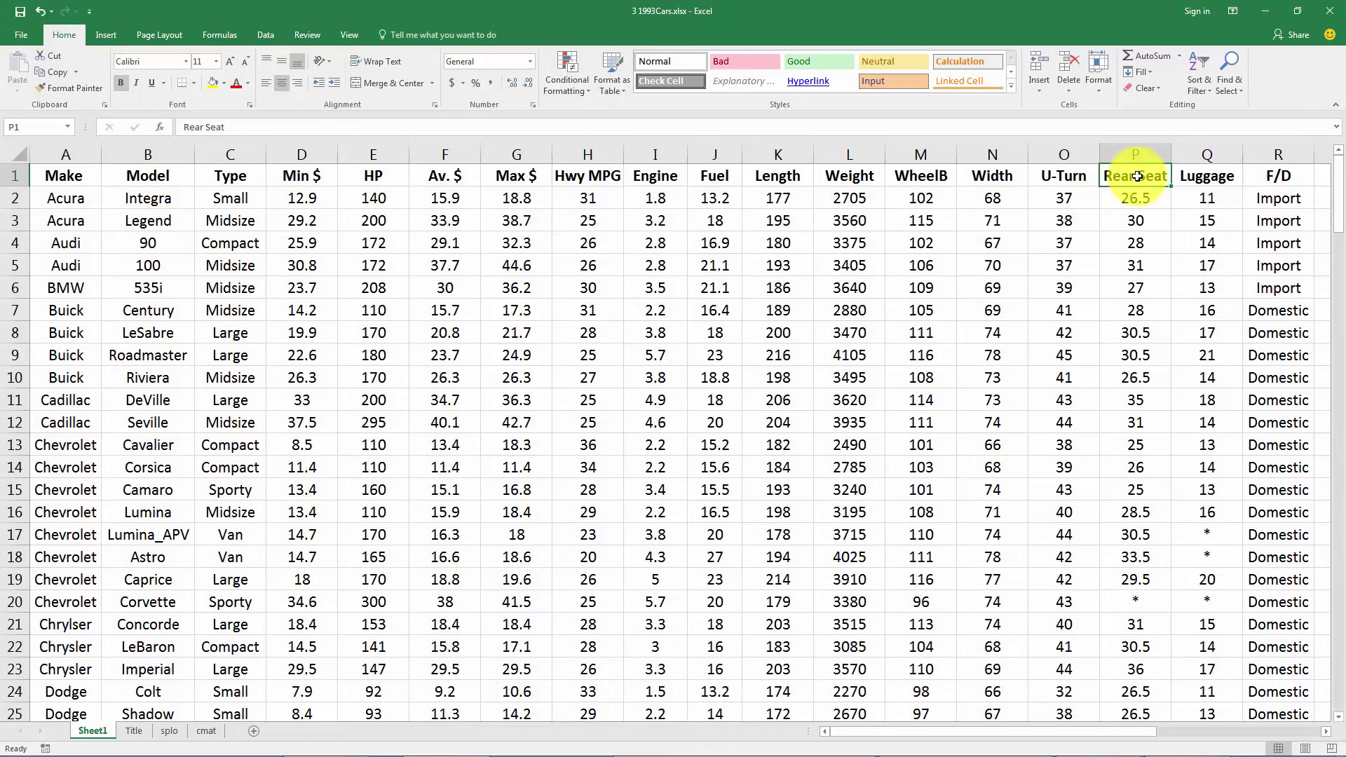
left_click(1132, 601)
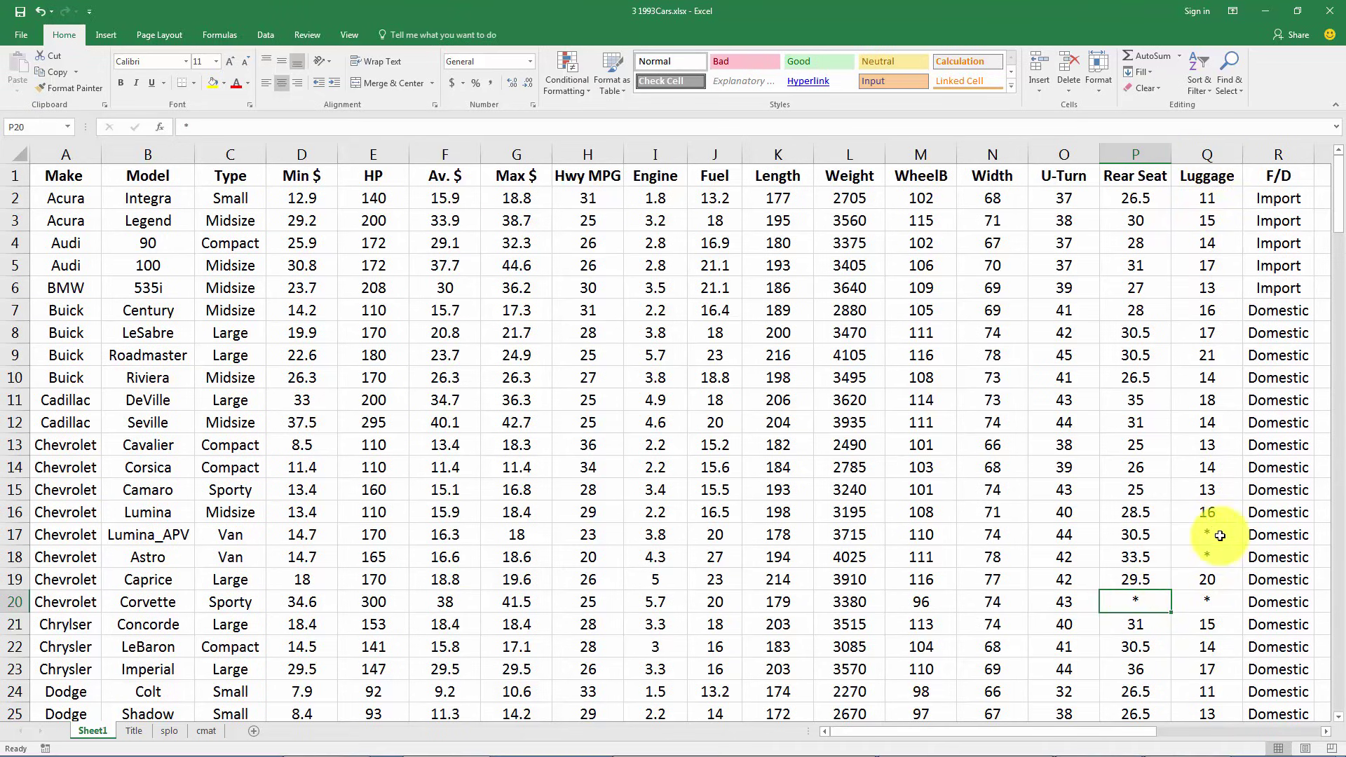
left_click_drag(1213, 533, 1218, 556)
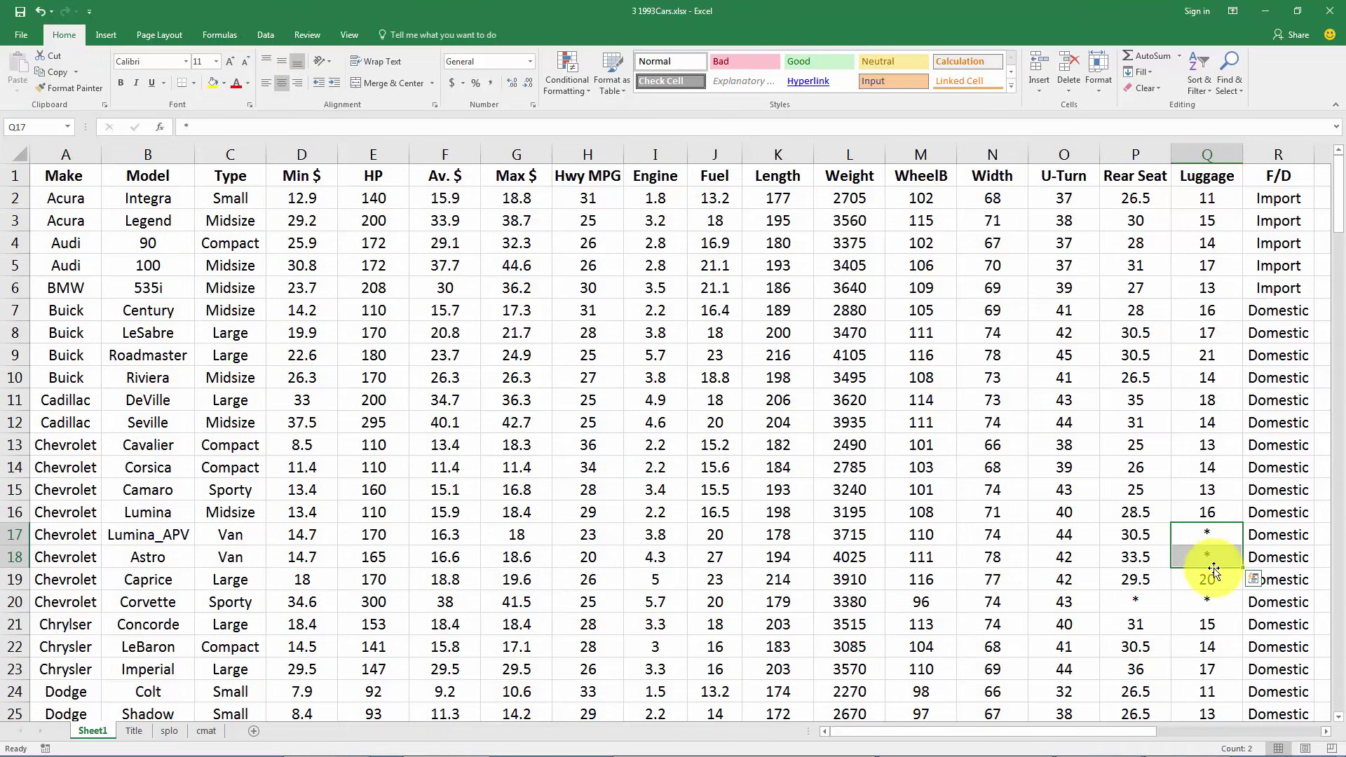
left_click(1272, 157)
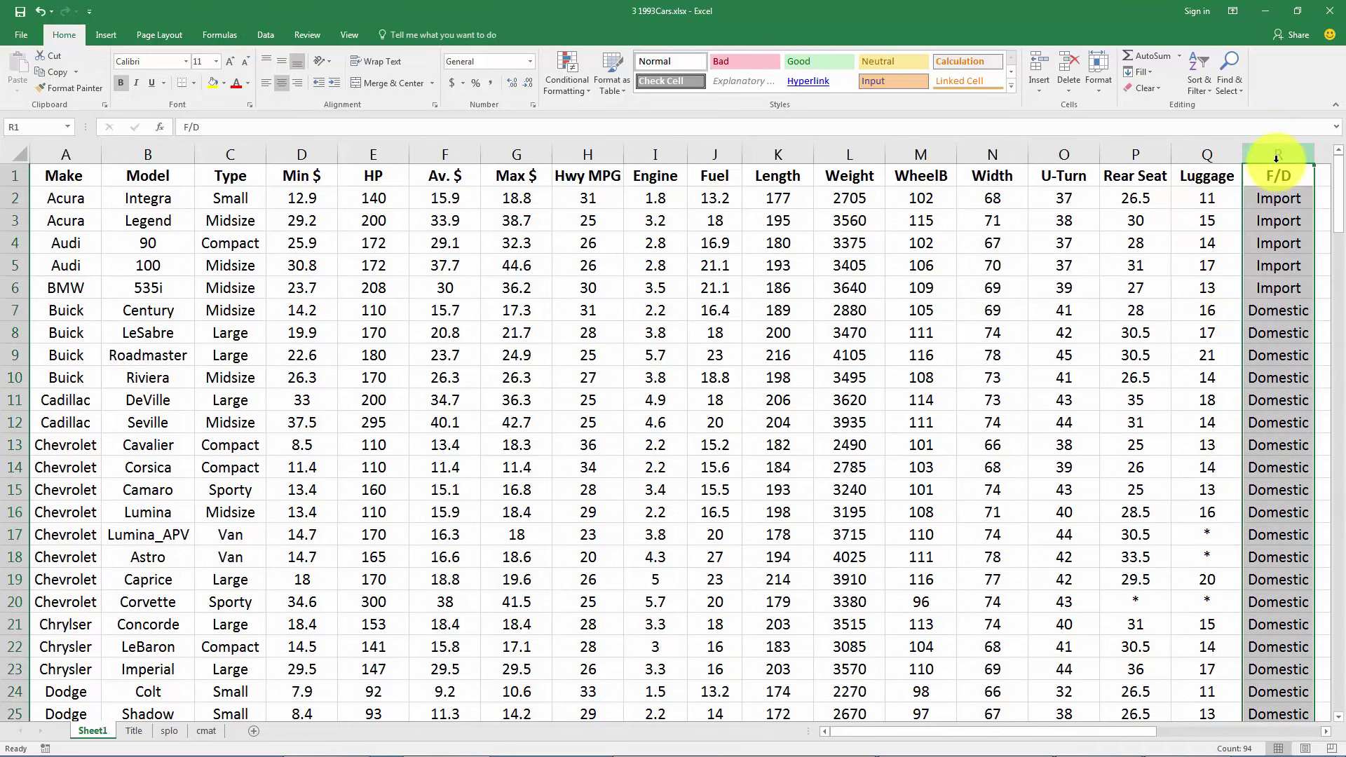
left_click(1275, 197)
left_click(1272, 311)
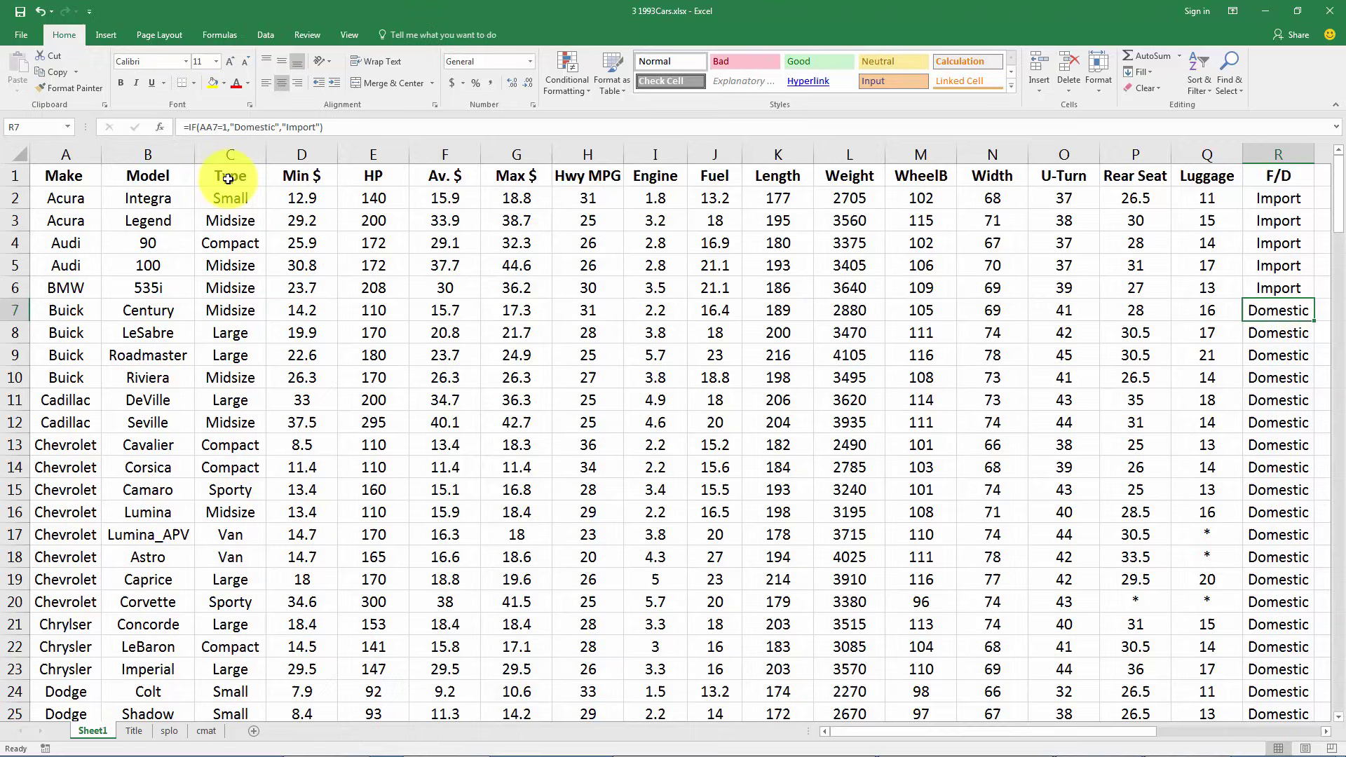
Step: Build a PivotTable on a new worksheet from the Type and Min $ columns, C1:D94
left_click_drag(228, 178, 271, 167)
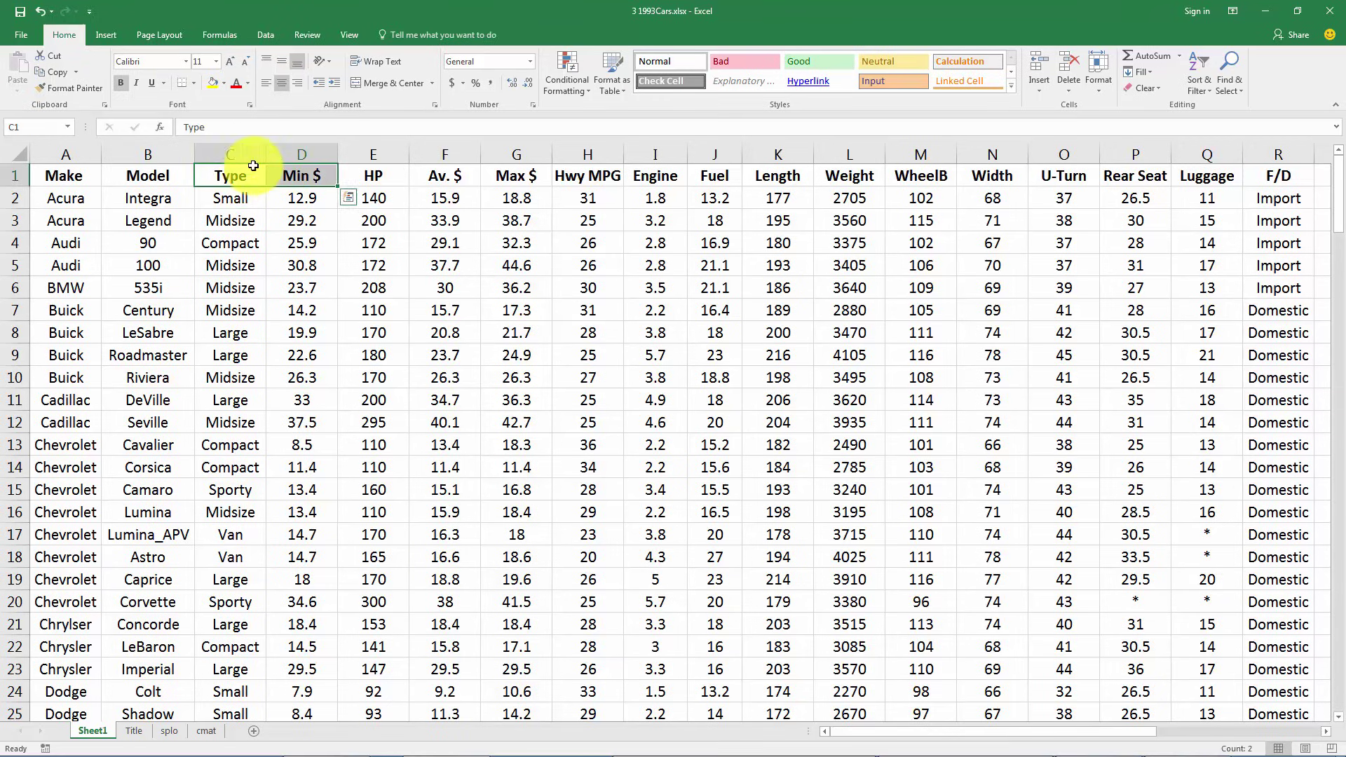
left_click(229, 175)
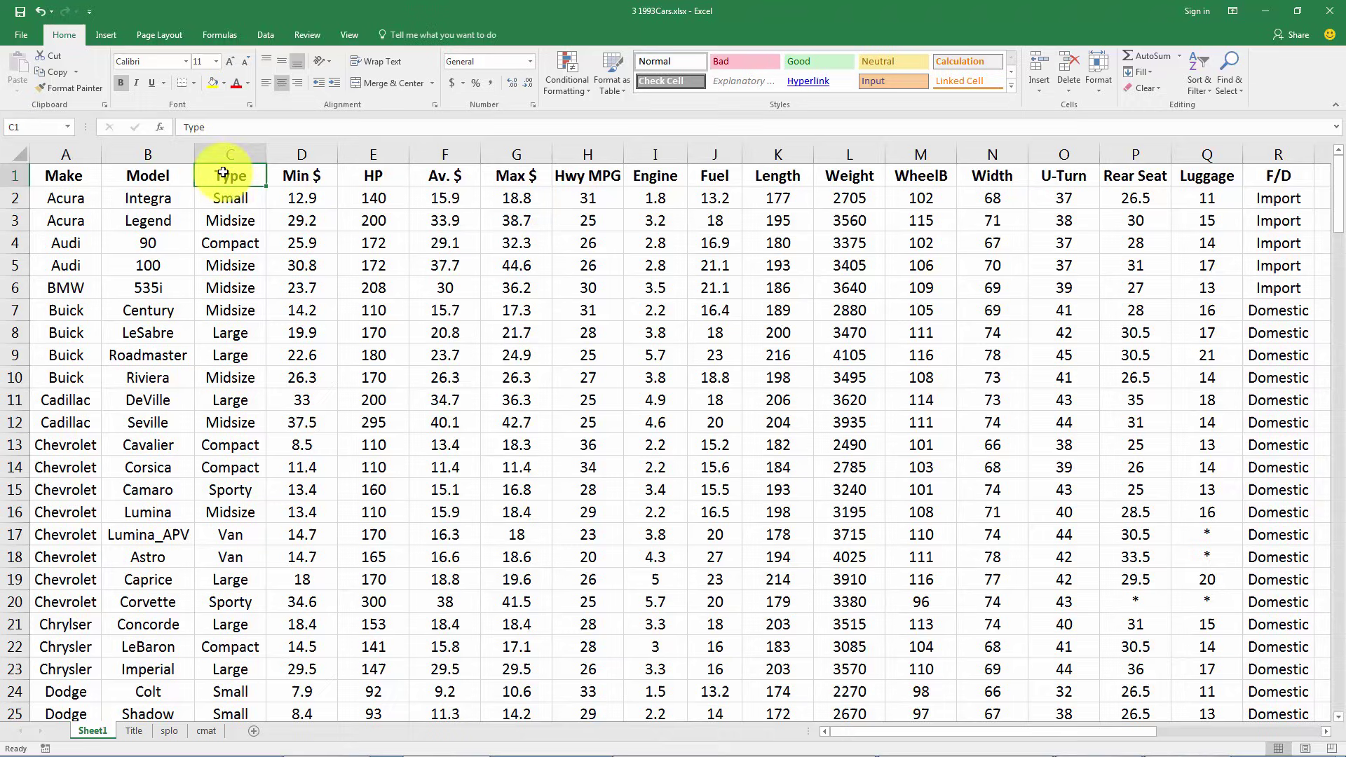
left_click(289, 175)
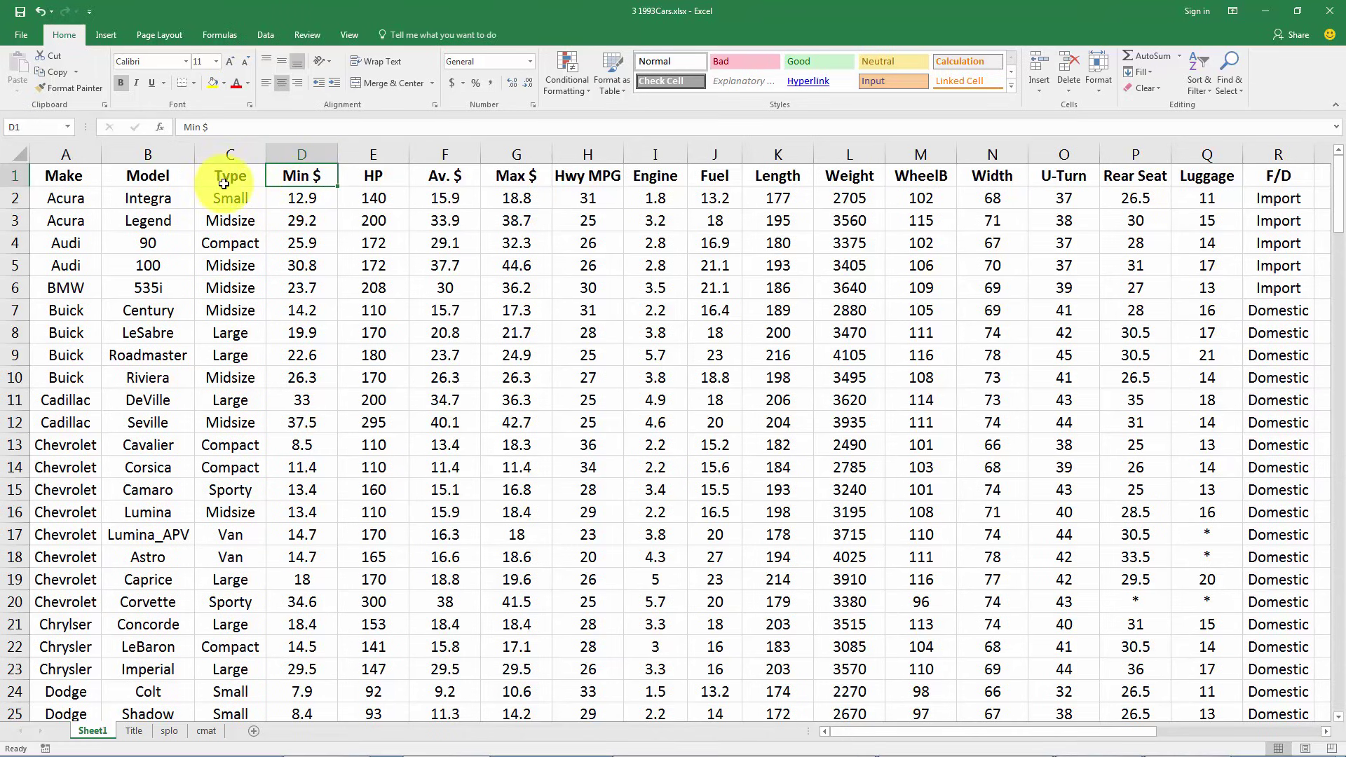
left_click_drag(231, 175, 301, 666)
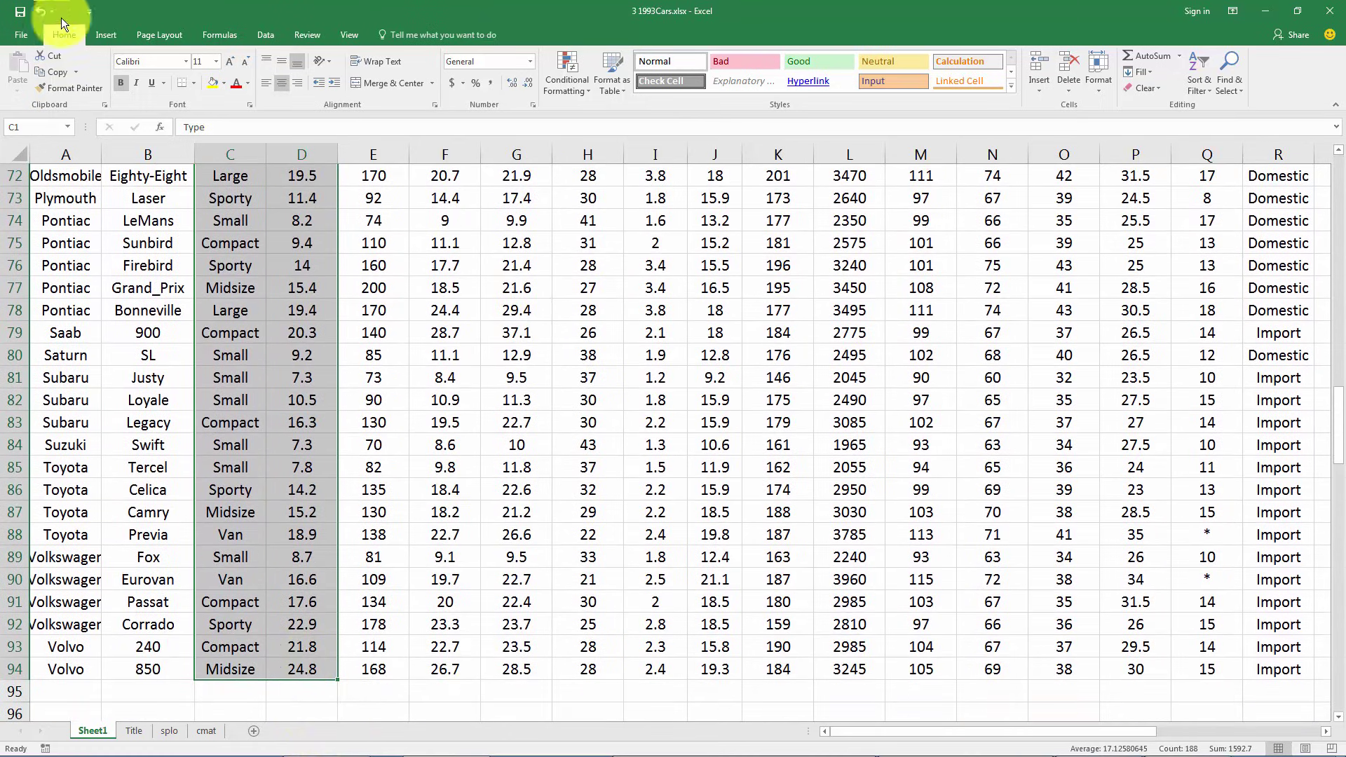
left_click(96, 35)
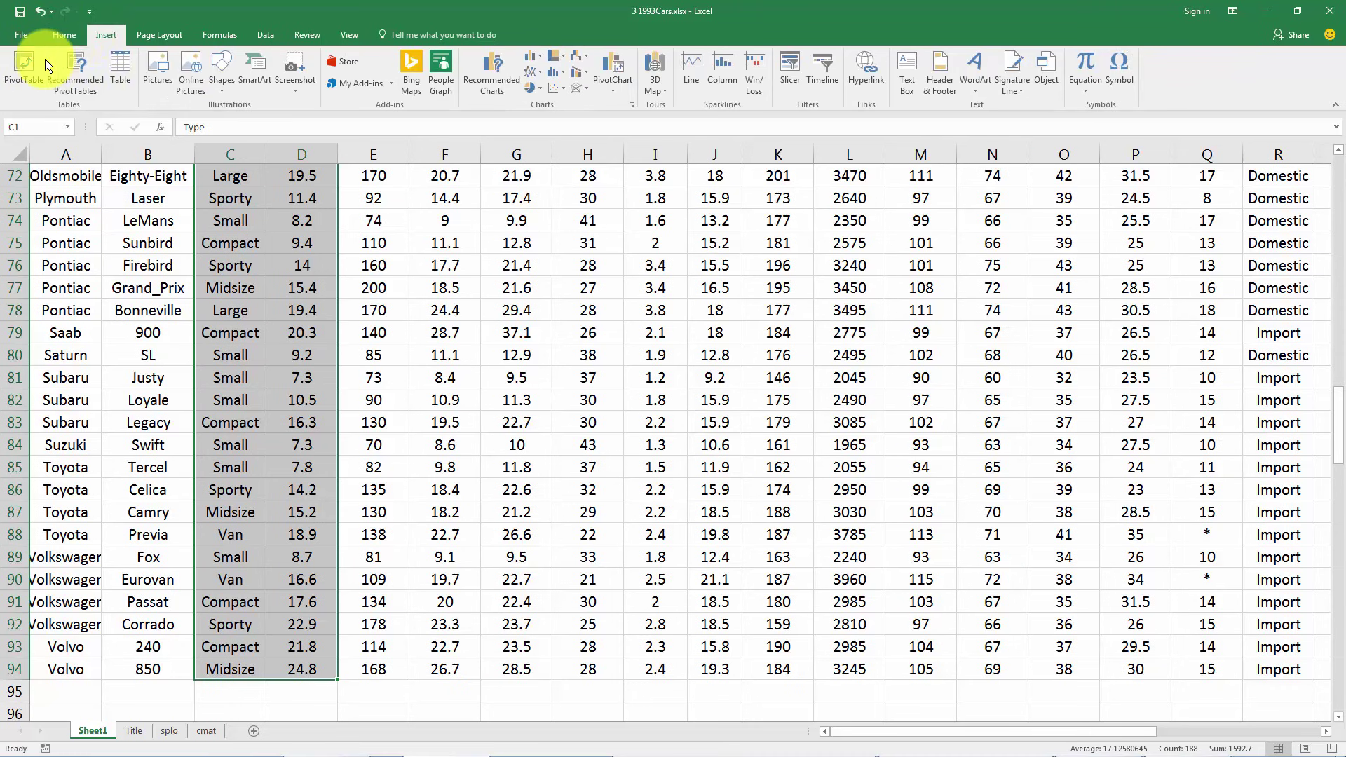
left_click(15, 74)
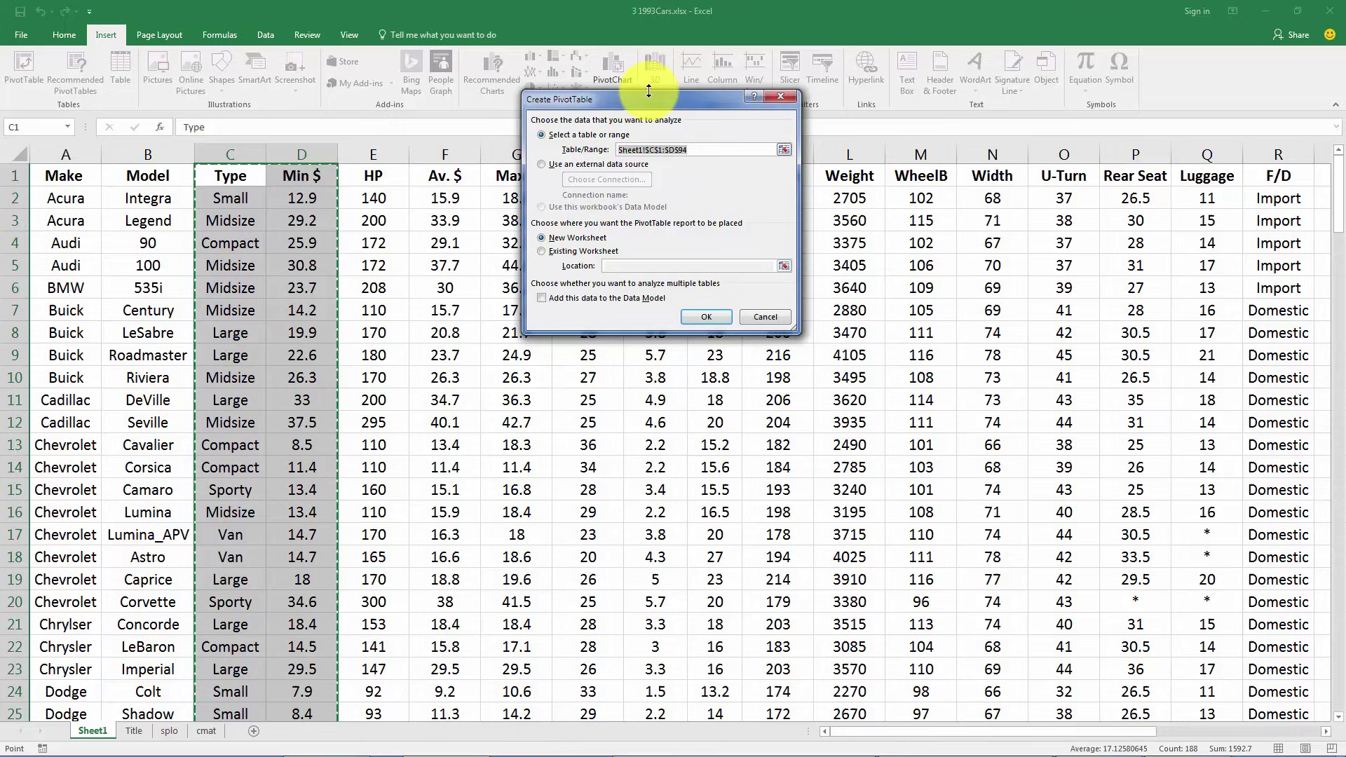
left_click_drag(642, 97, 578, 182)
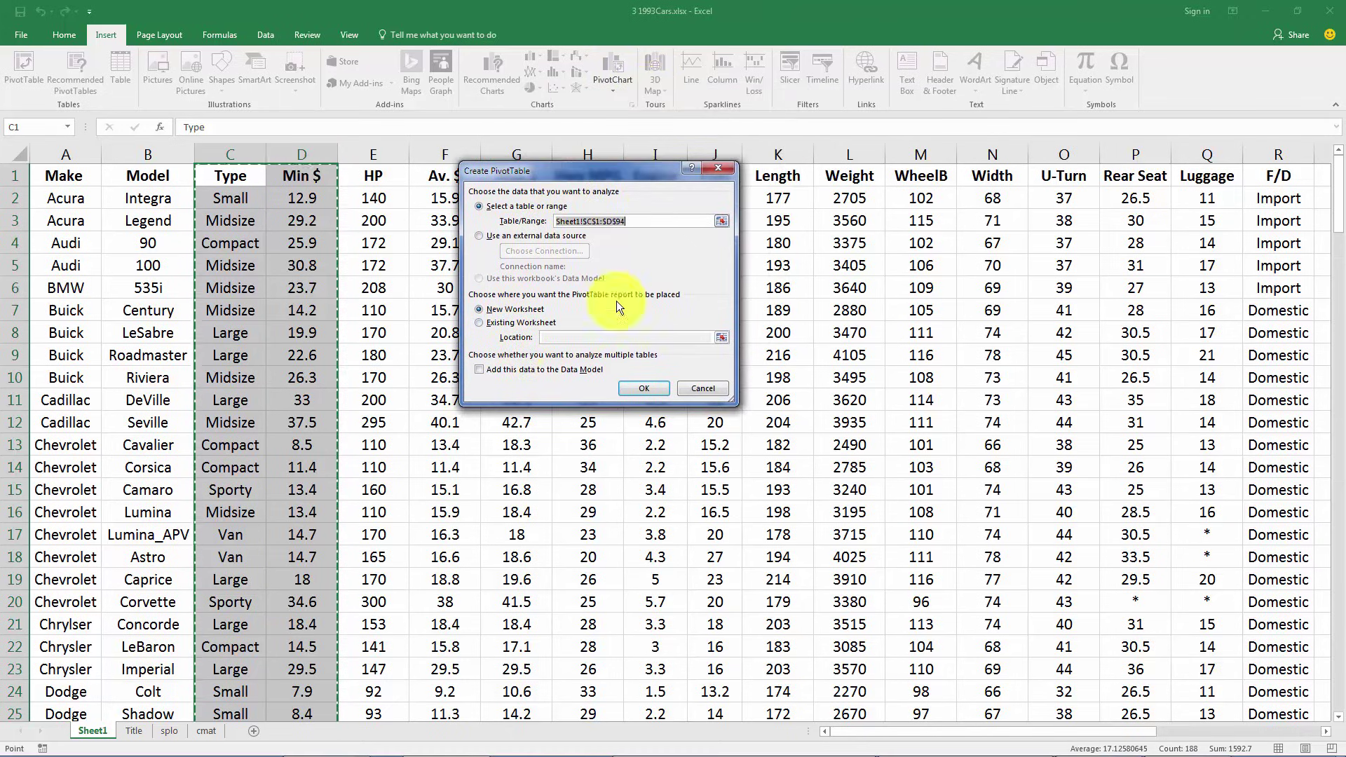
left_click(636, 392)
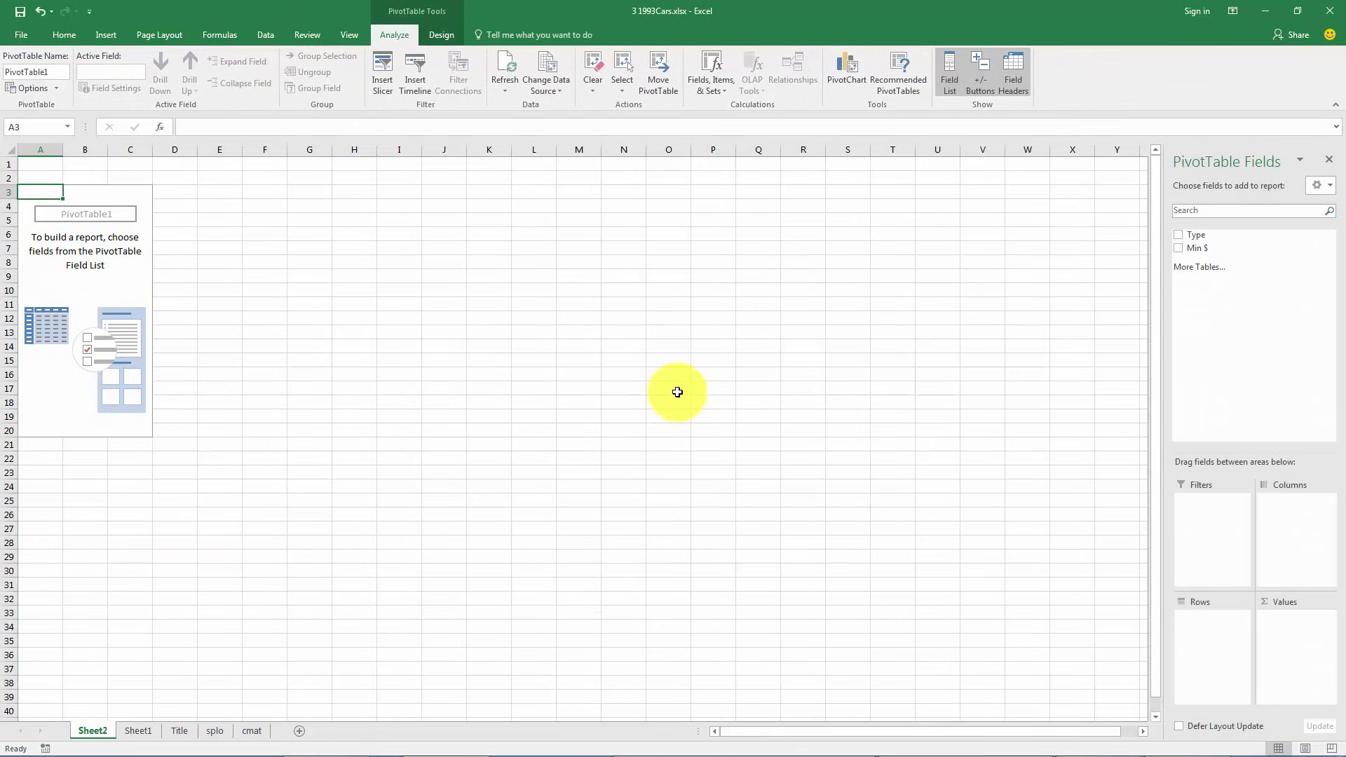
scroll(677, 391, "up", 6)
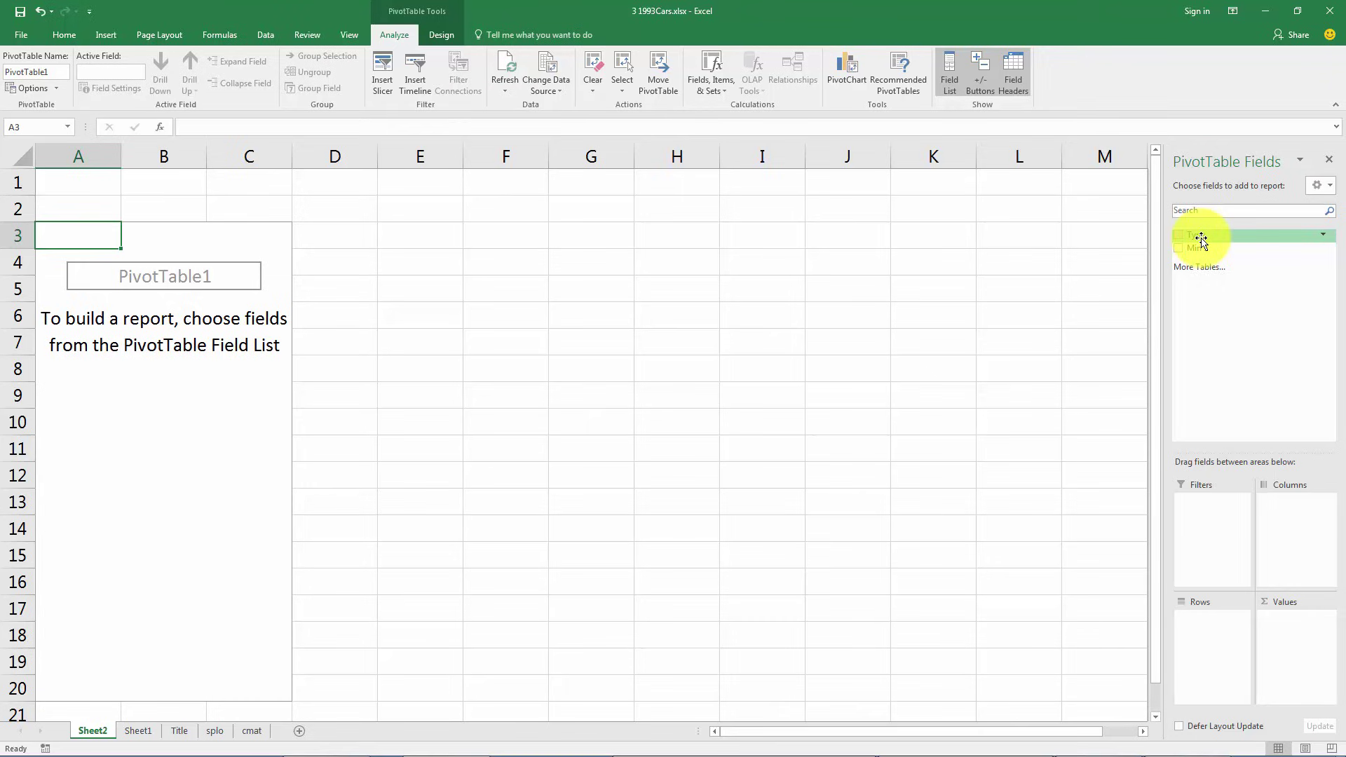
Step: Place Type in the pivot's Columns area and Min $ in its Rows area
left_click_drag(1200, 239, 1297, 523)
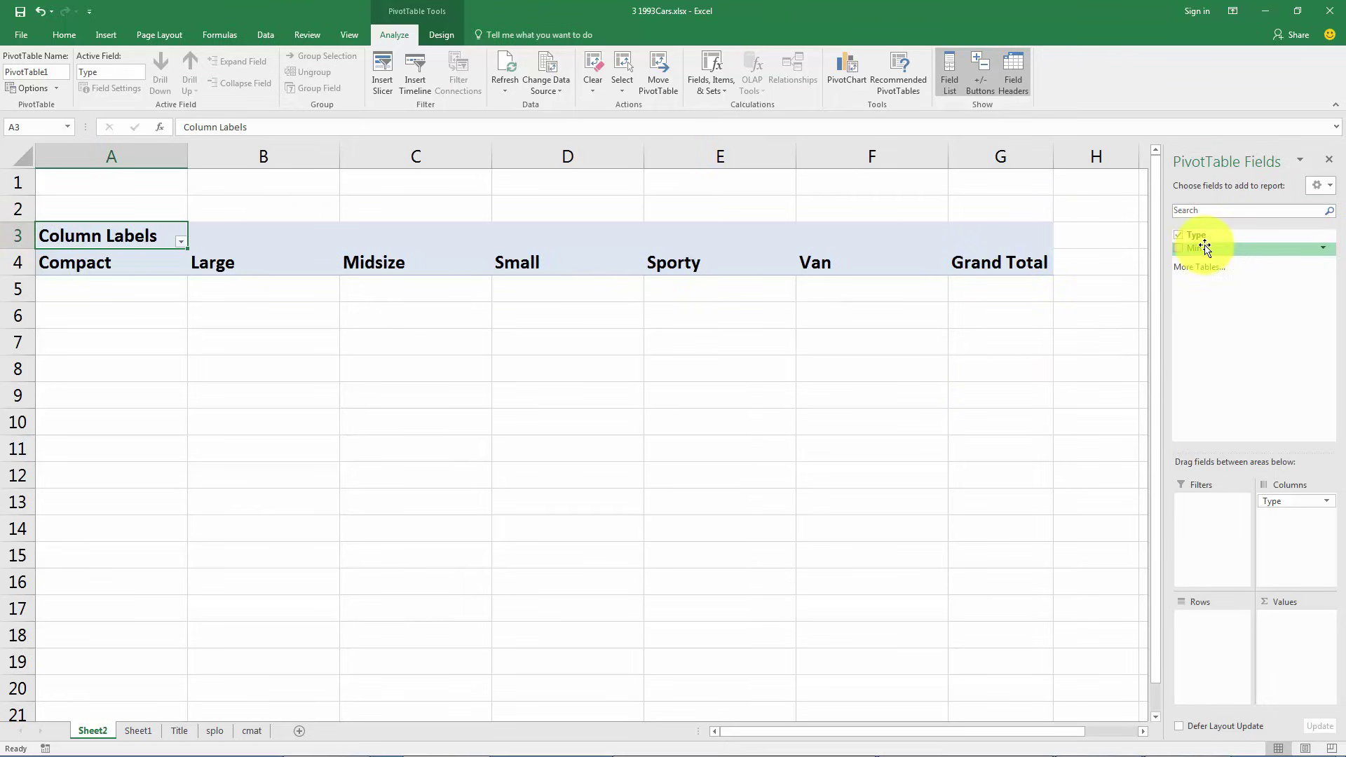
left_click_drag(1196, 249, 1204, 638)
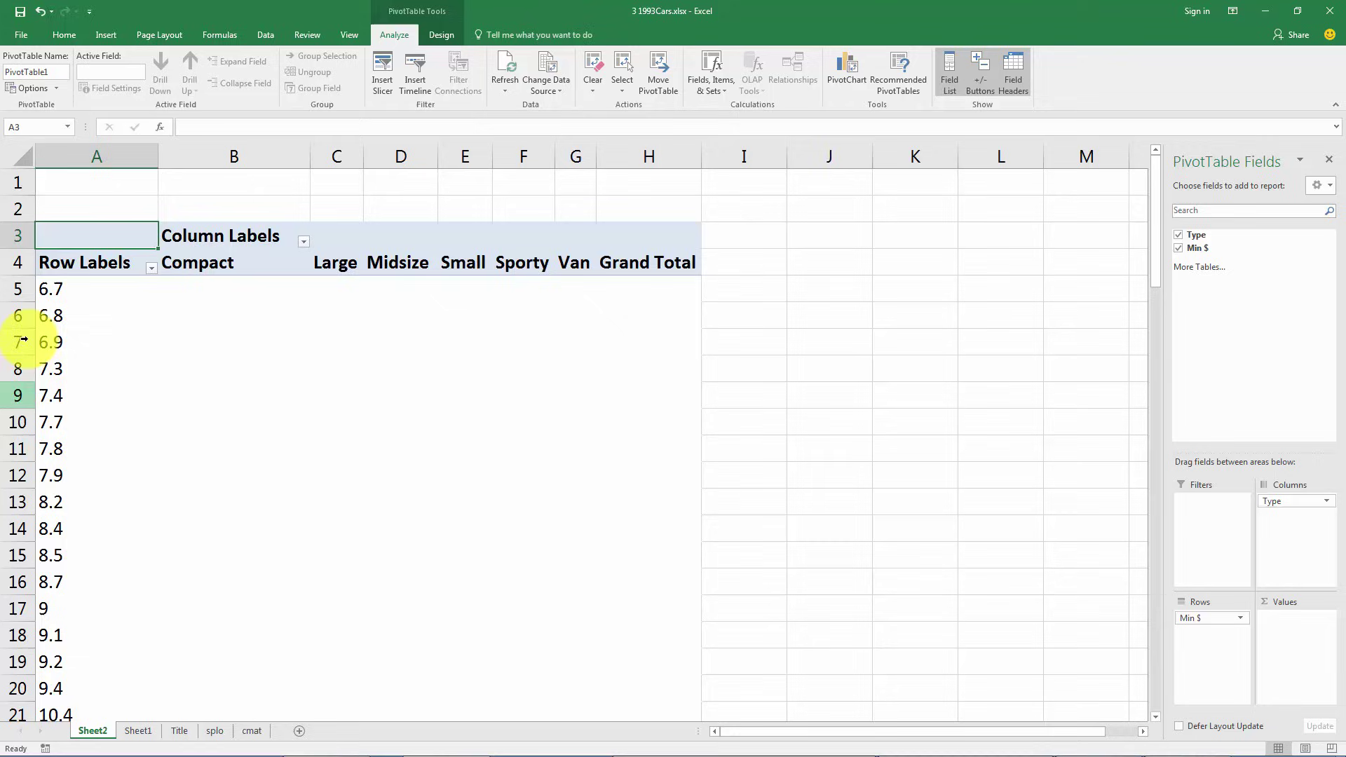
left_click(45, 288)
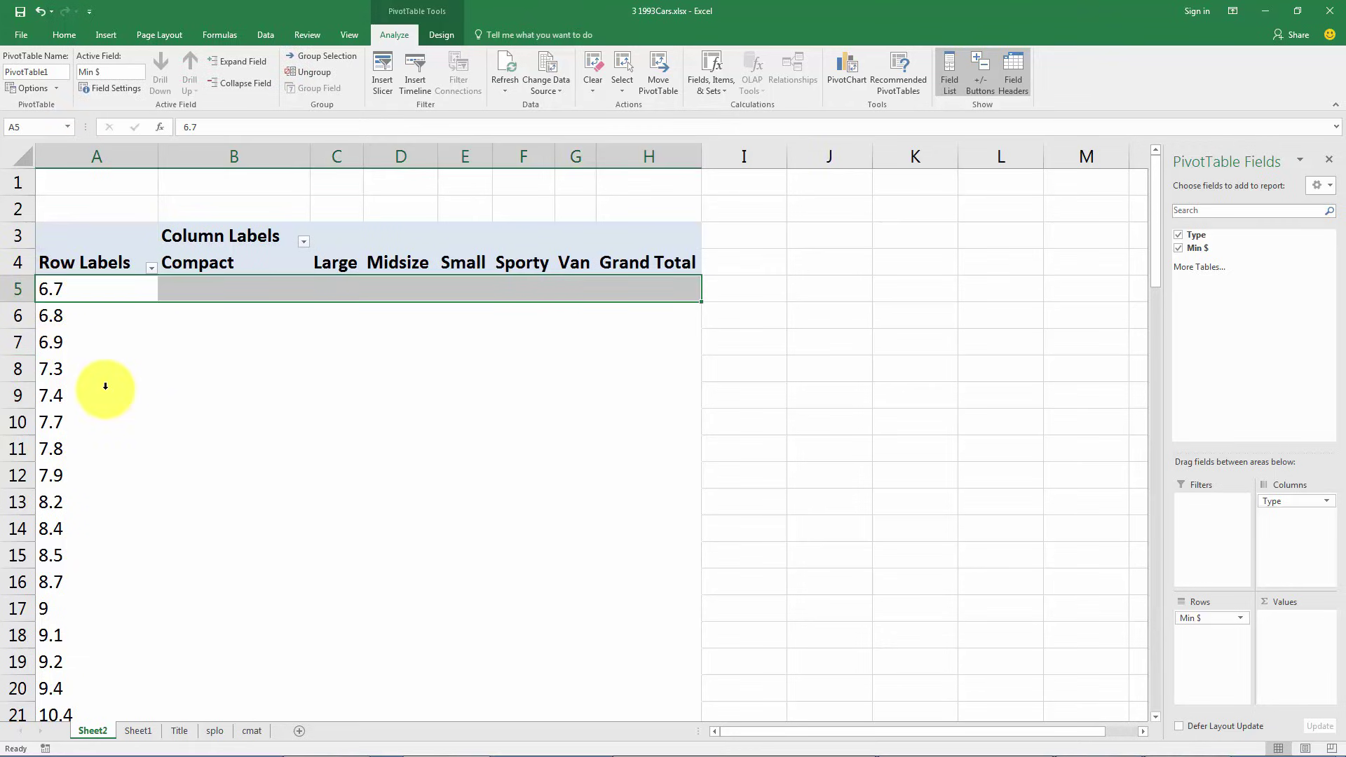
scroll(105, 388, "down", 20)
scroll(104, 388, "up", 20)
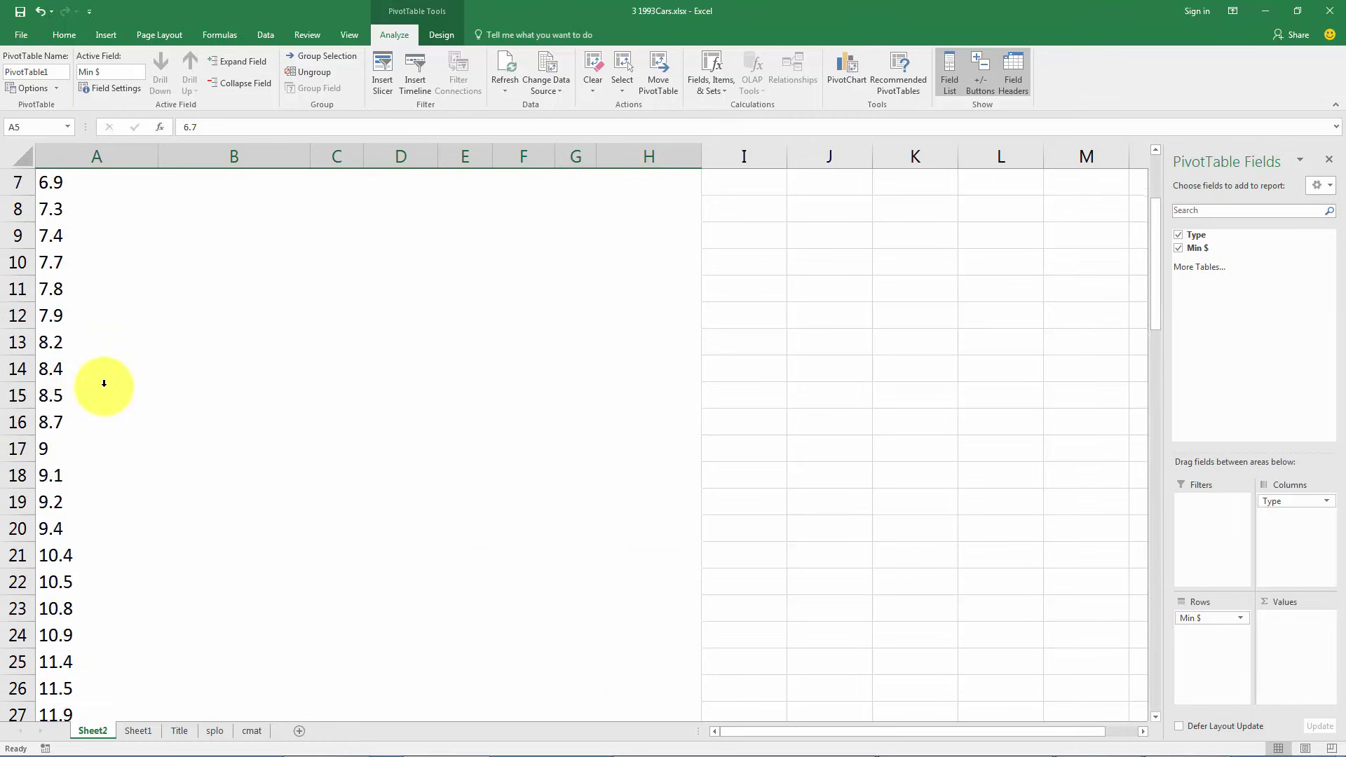
left_click(821, 215)
Step: Add Type to the Values area so each Min $ and Type cell shows Count of Type
left_click(435, 370)
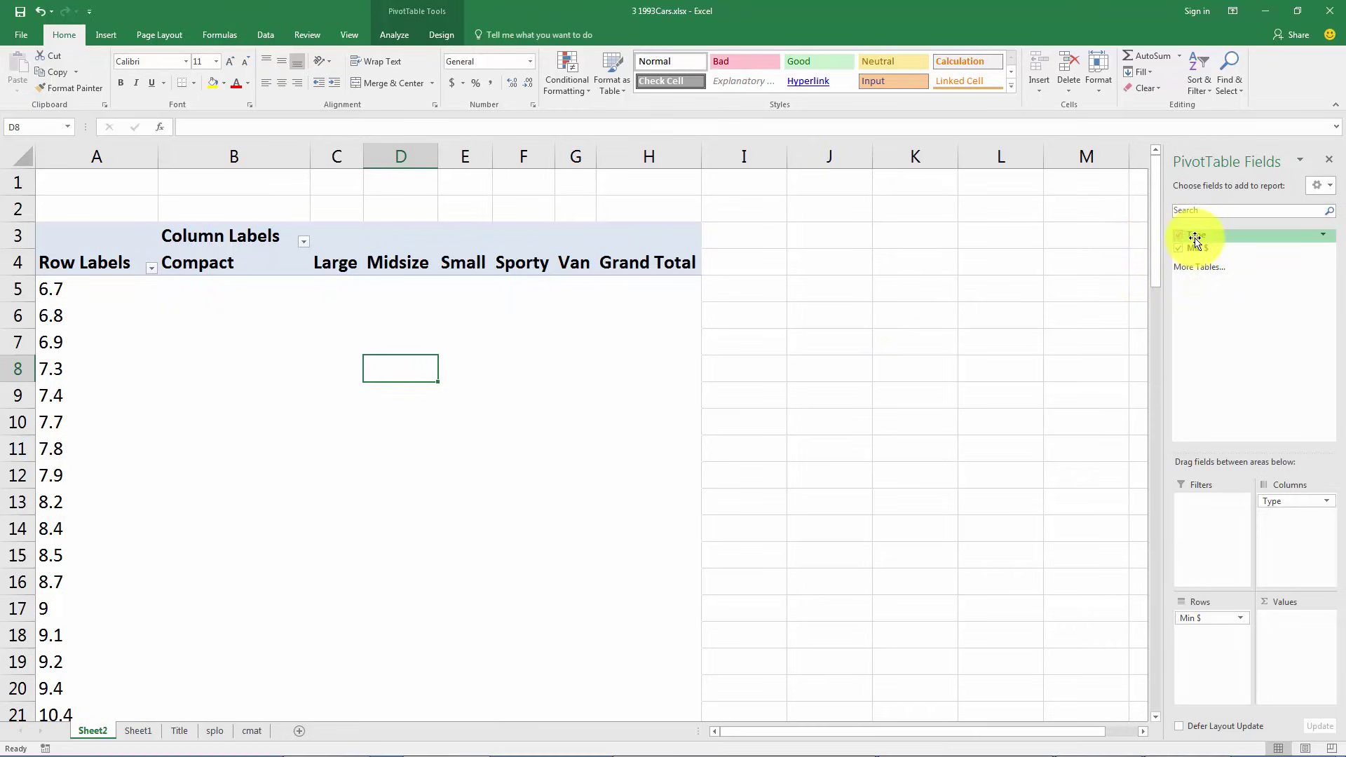
left_click_drag(1204, 241, 1307, 650)
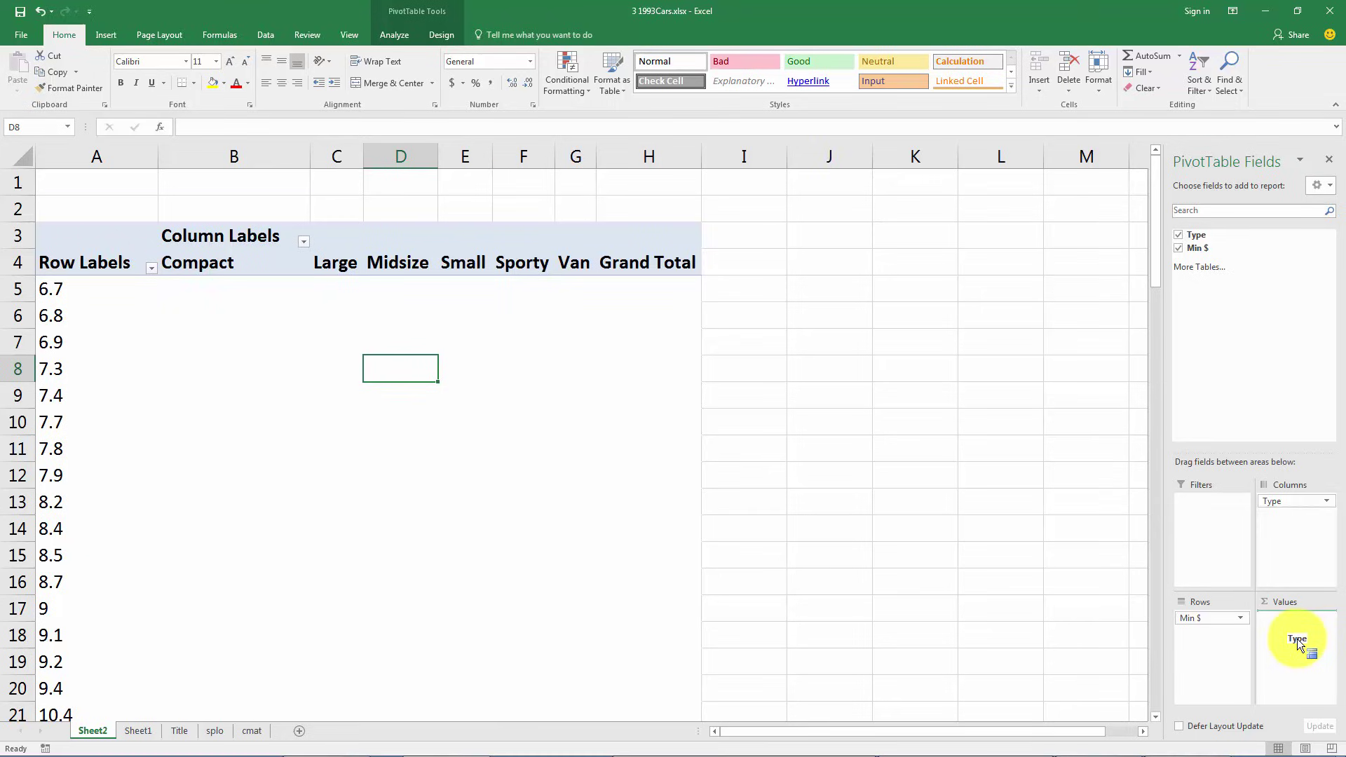
left_click_drag(1297, 637, 1297, 638)
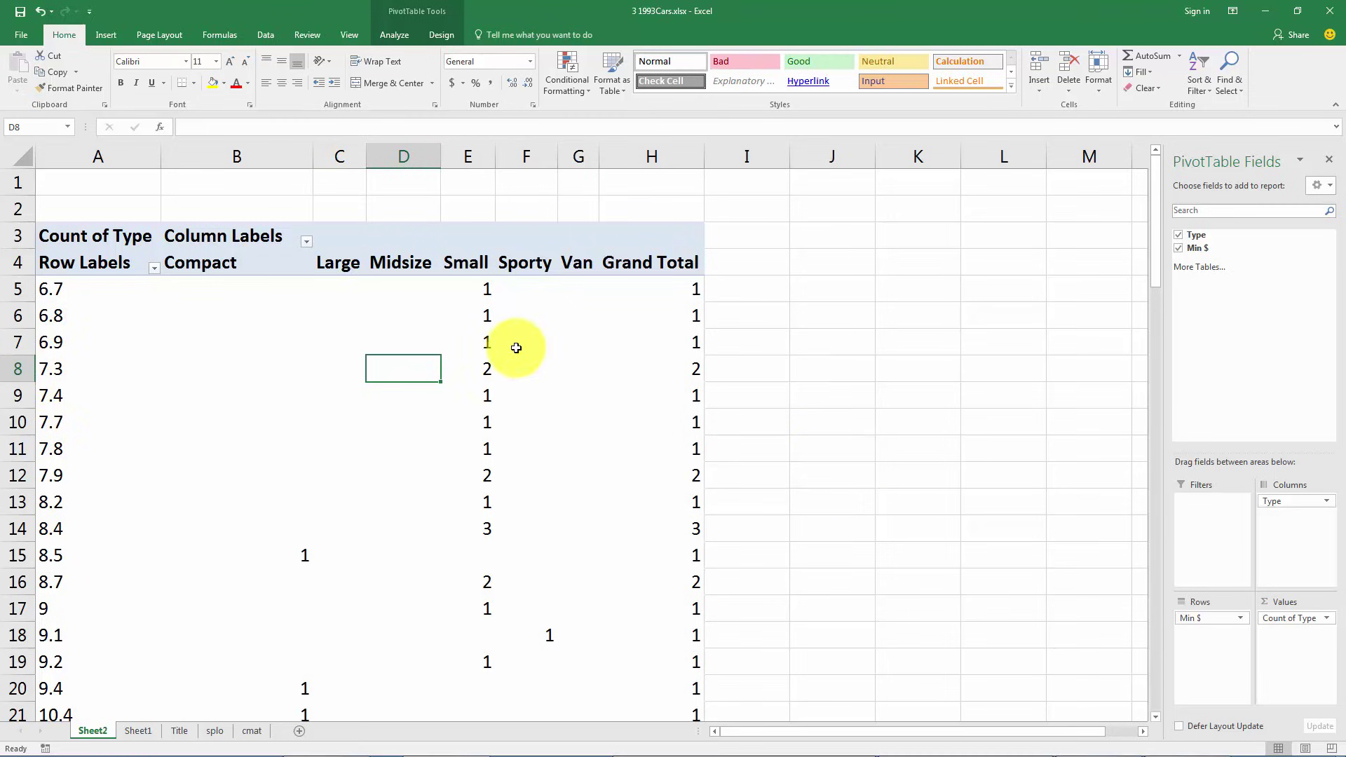
left_click(486, 373)
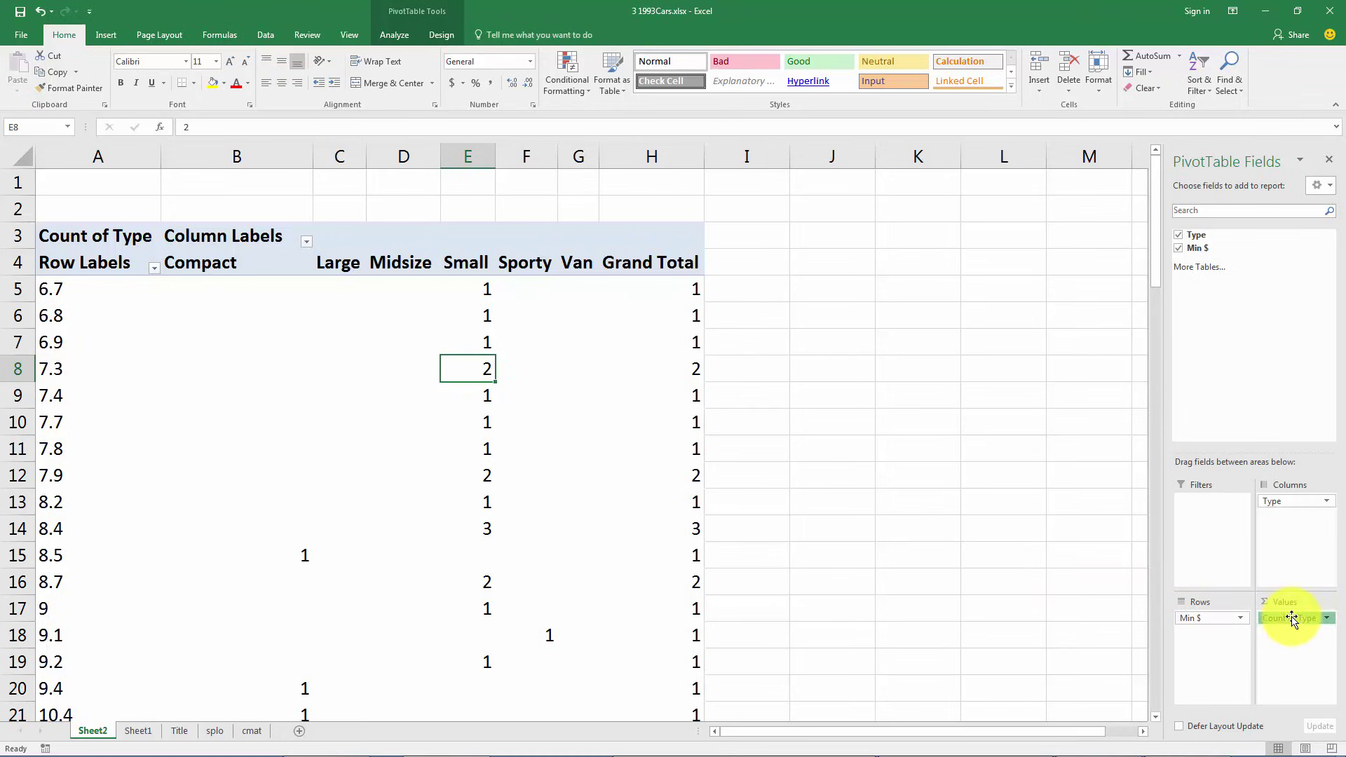
left_click_drag(1291, 620, 907, 296)
left_click_drag(1200, 250, 1300, 636)
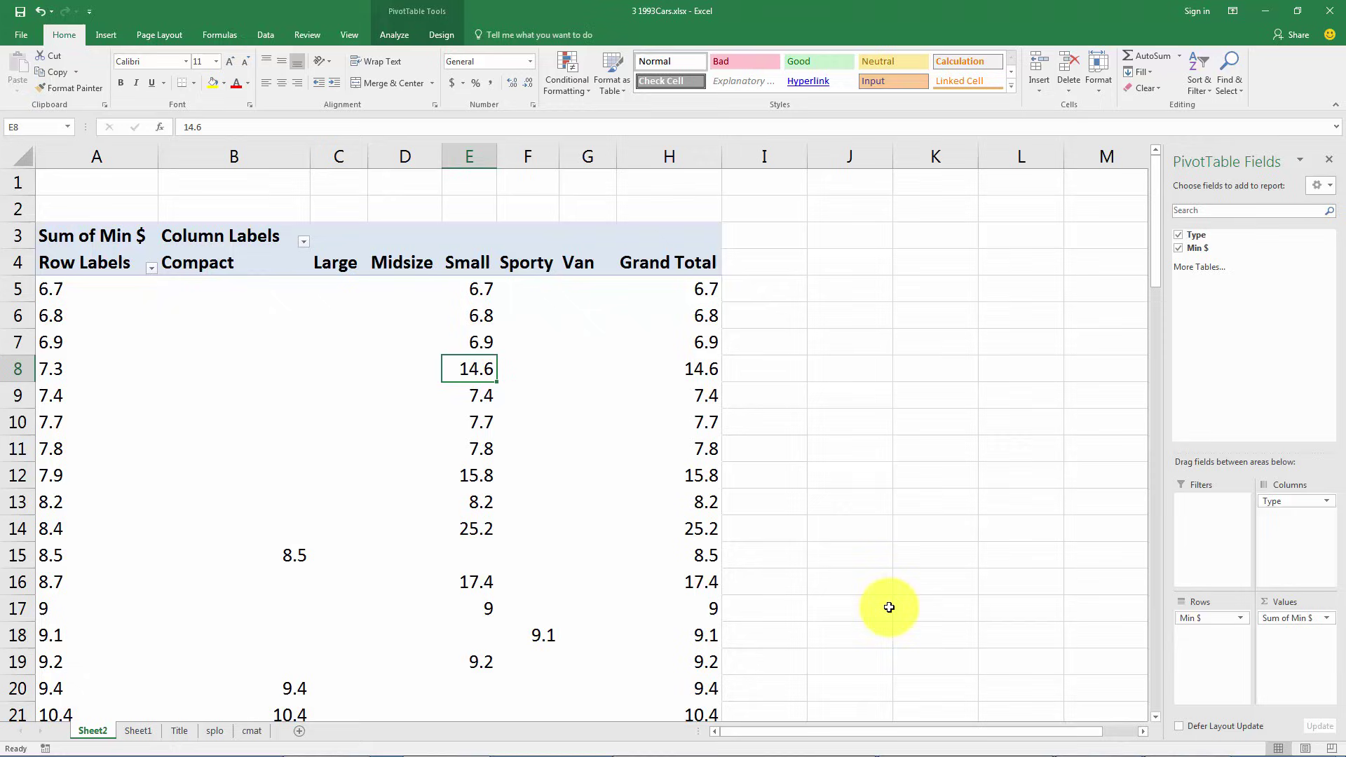
left_click(1326, 619)
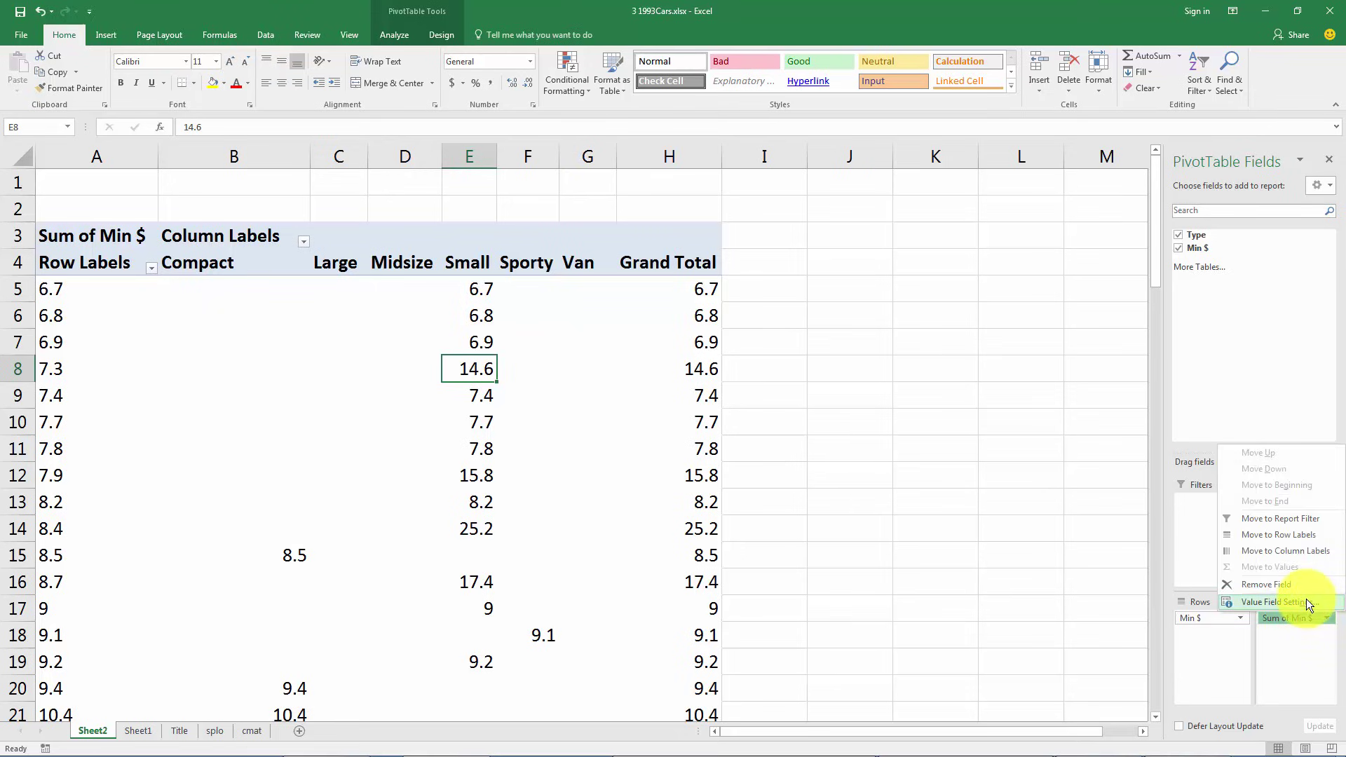
left_click(1306, 599)
left_click(503, 304)
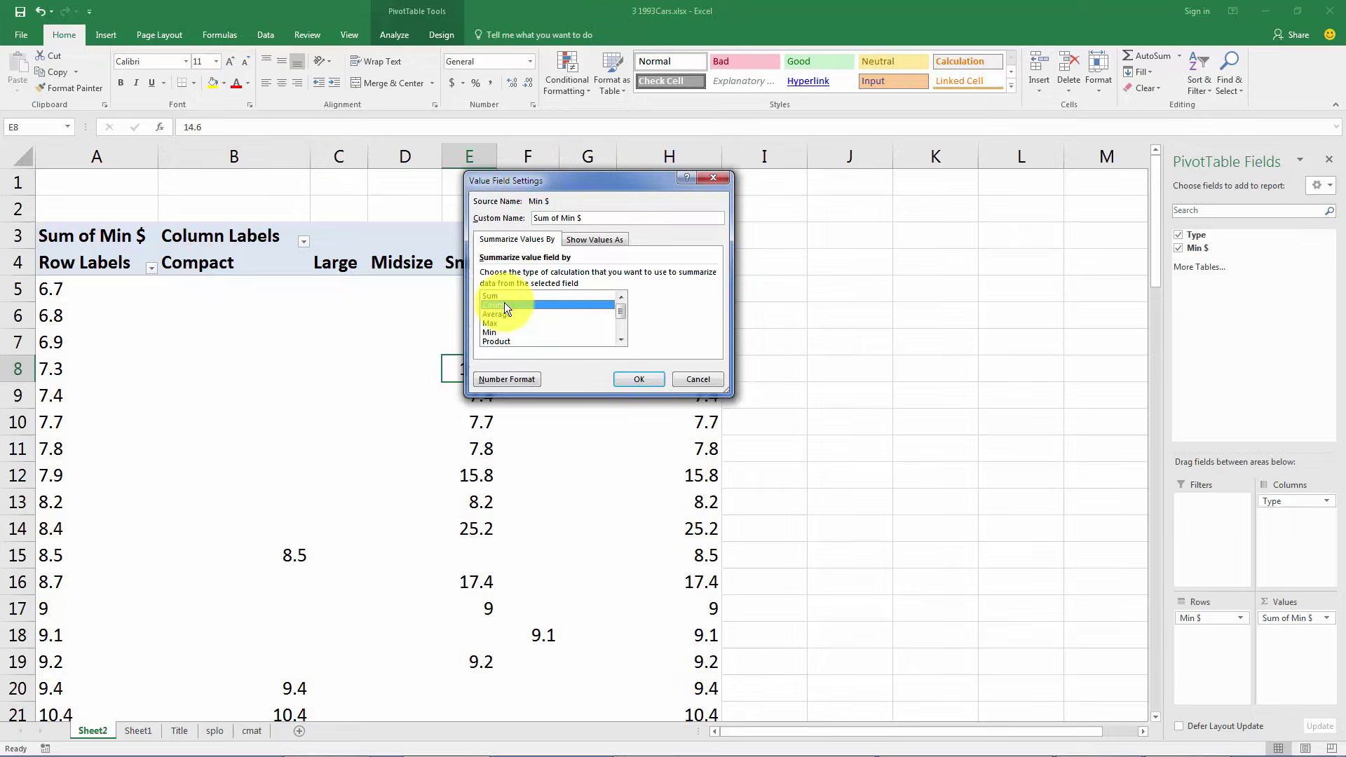
left_click(639, 379)
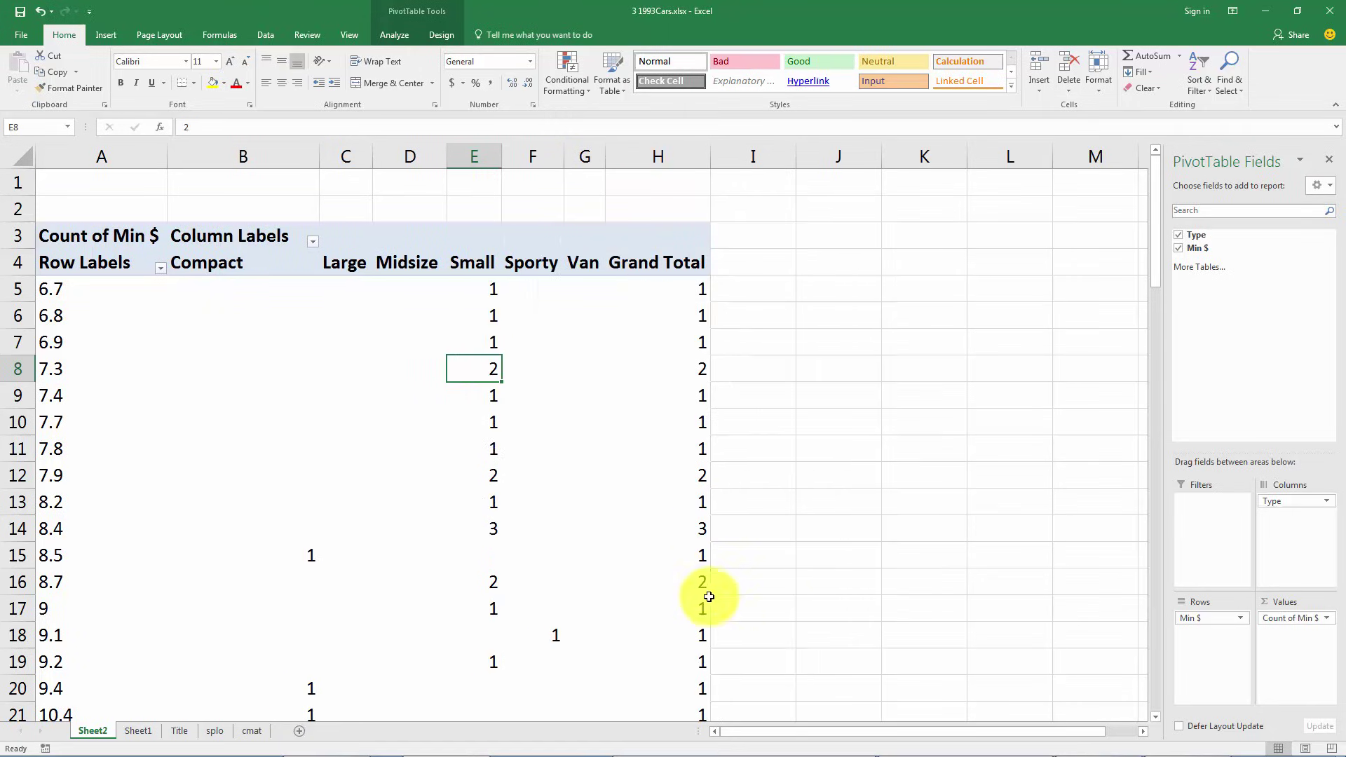
left_click_drag(1297, 620, 1034, 461)
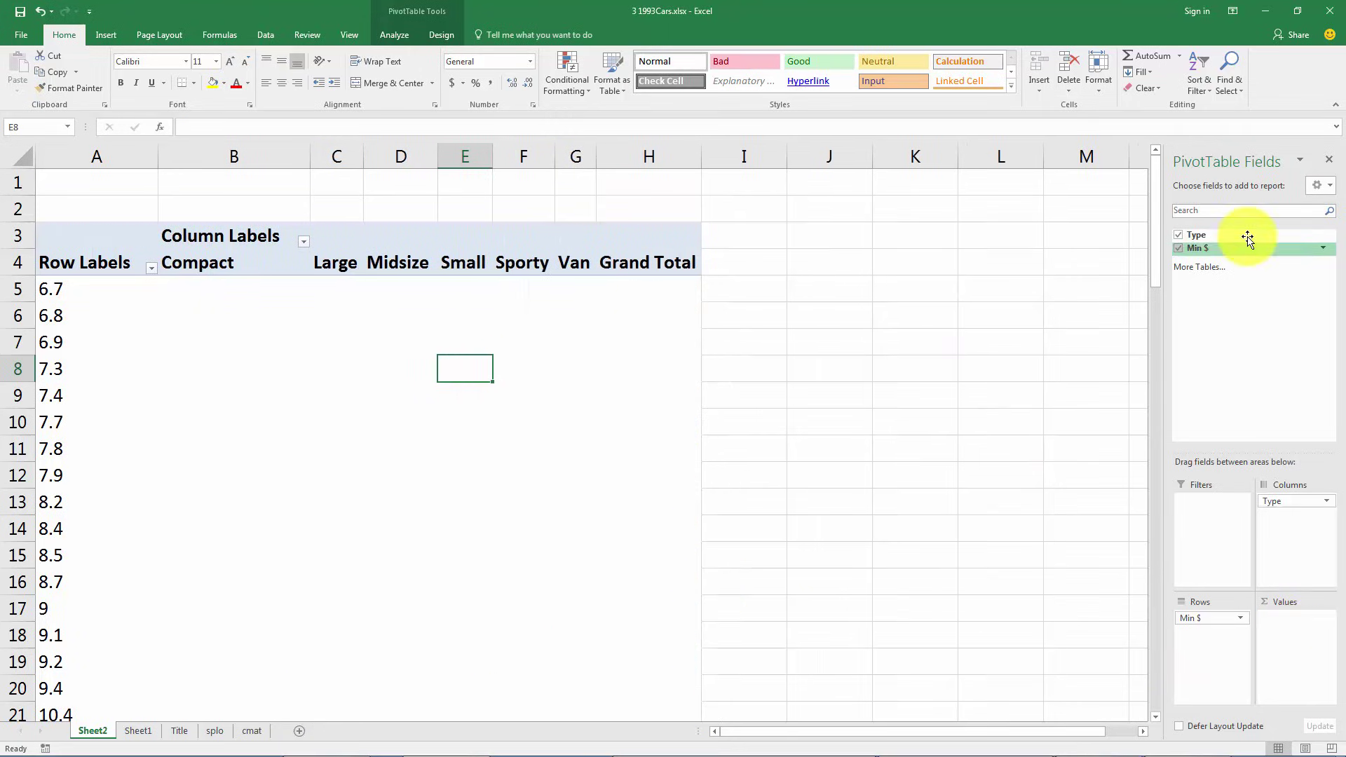
left_click_drag(1196, 236, 1292, 640)
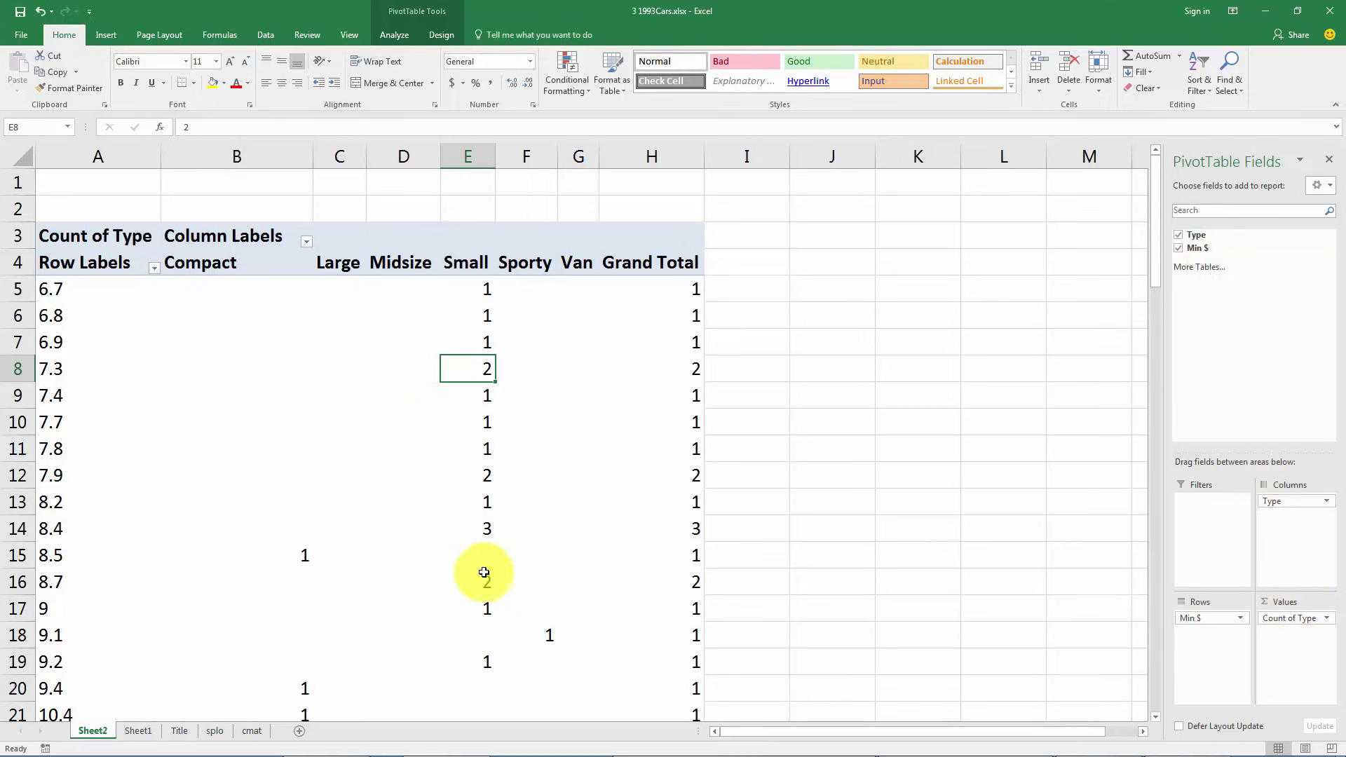
mouse_move(474, 555)
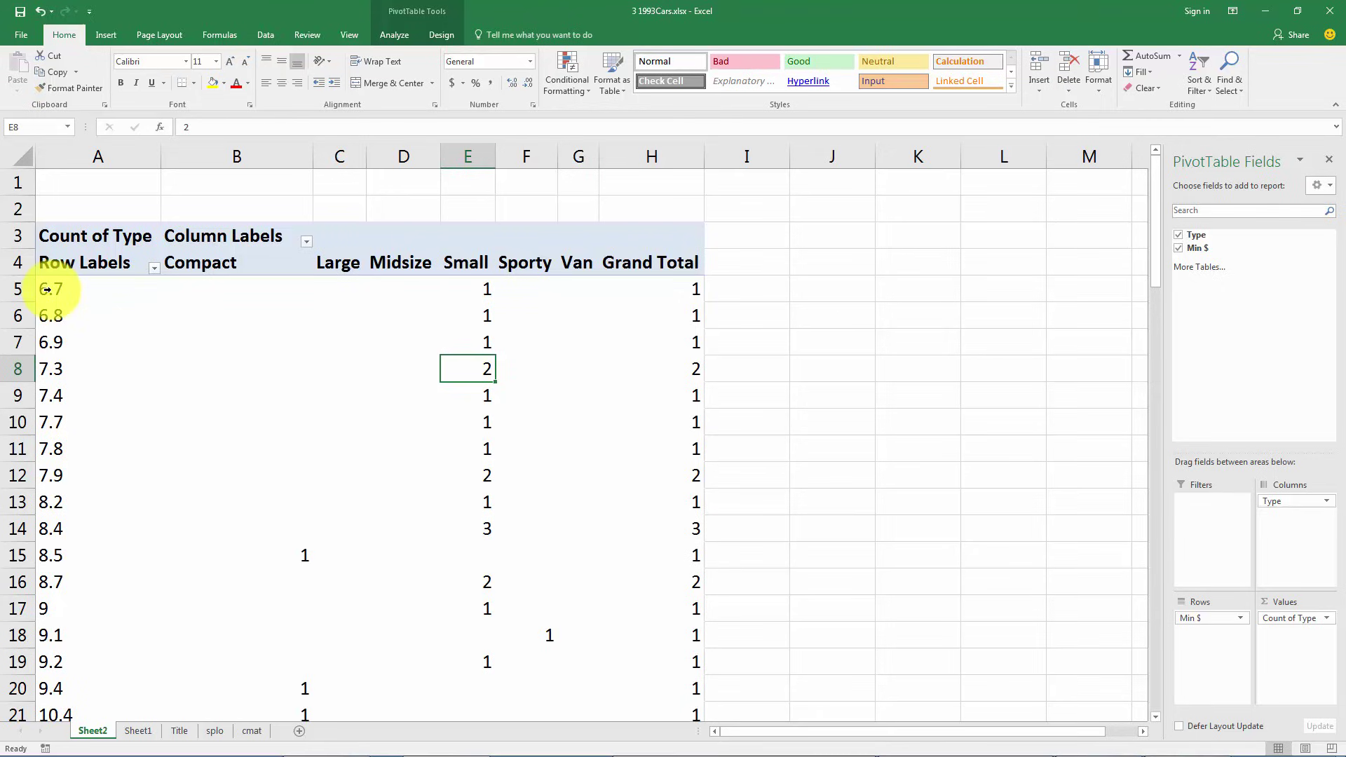
left_click(43, 316)
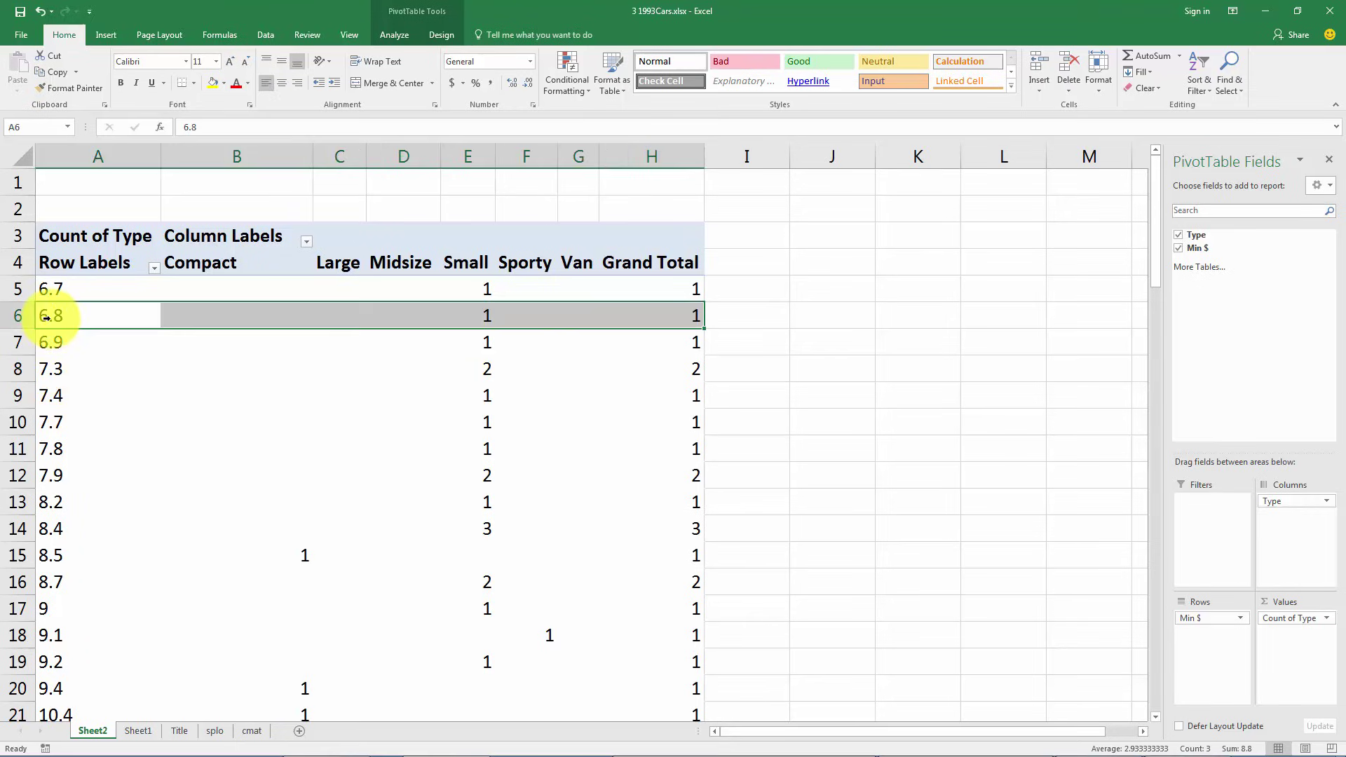
left_click(46, 347)
left_click(45, 312)
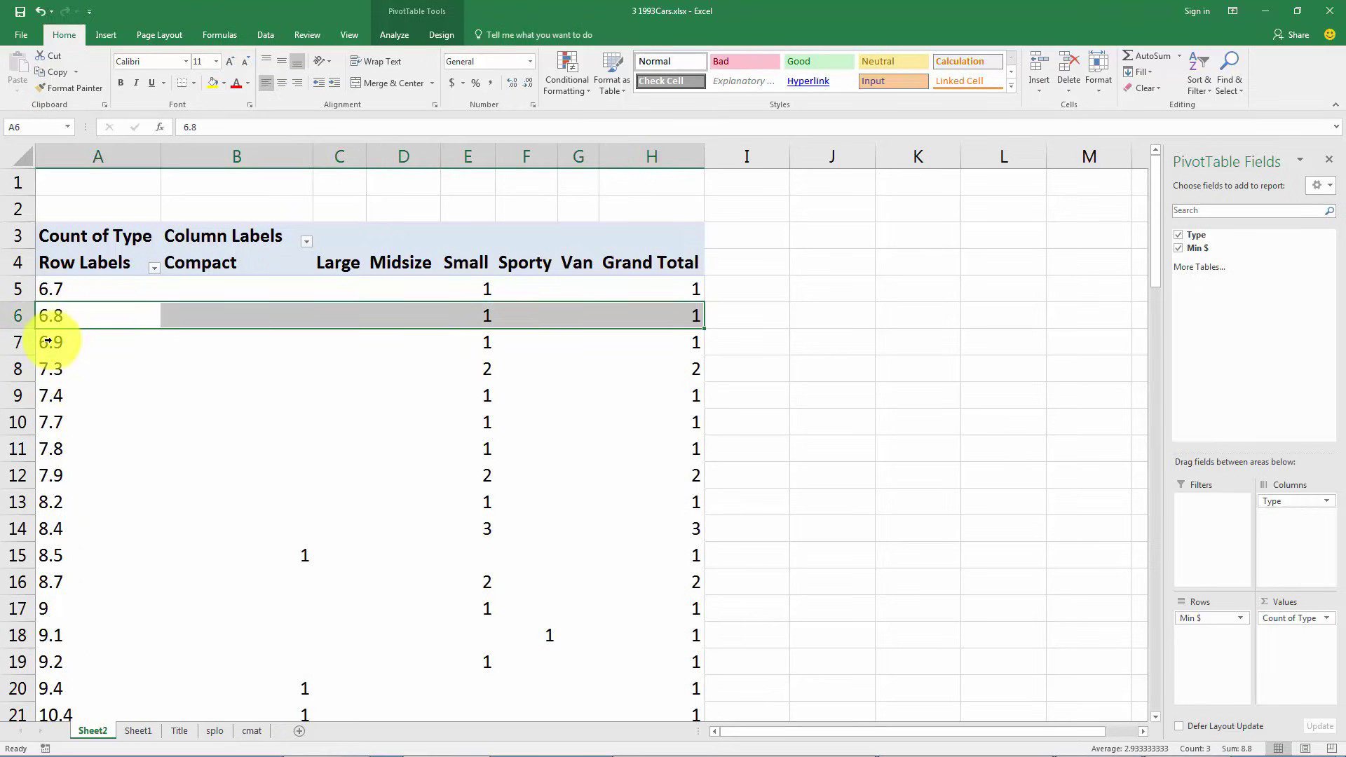
left_click(45, 347)
left_click(45, 375)
left_click(45, 316)
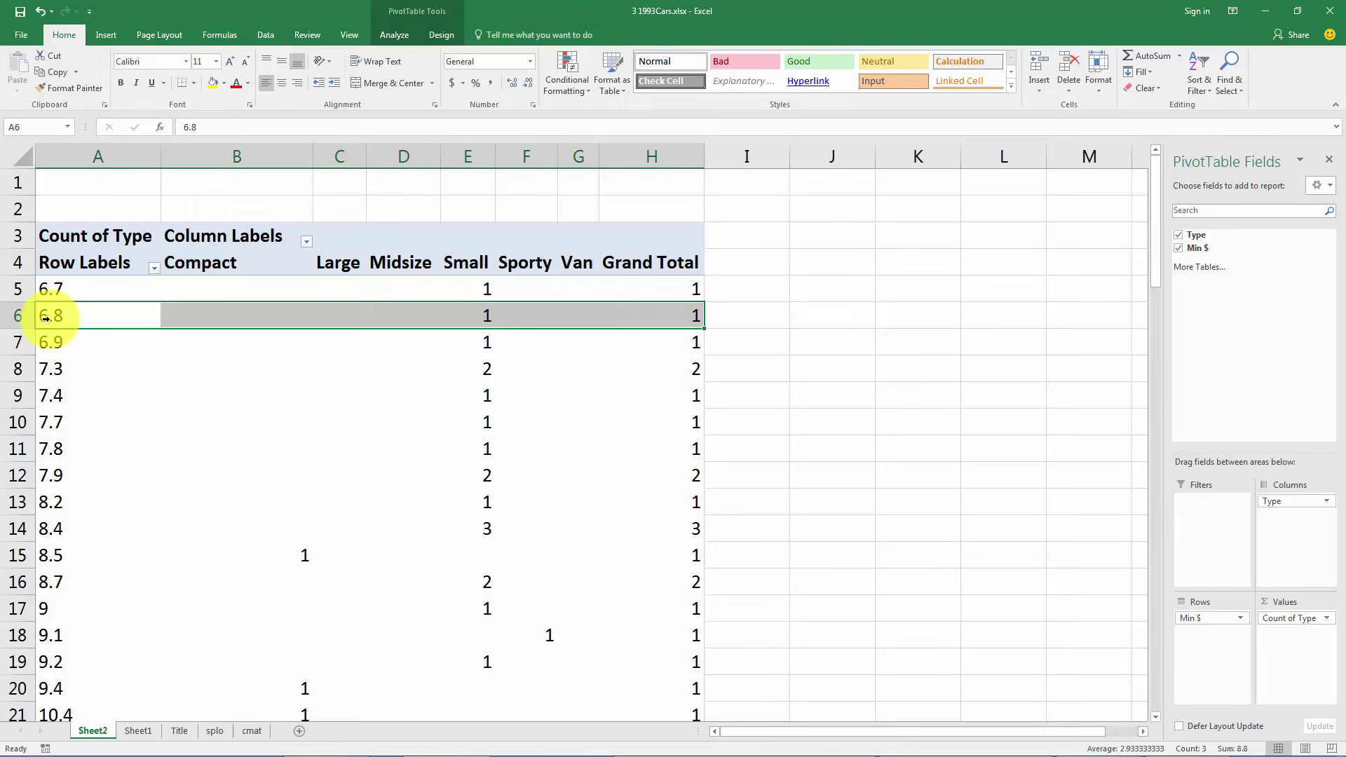
Step: Group the Min $ row labels from 6.7 to 45.4 in bins of 10
right_click(48, 319)
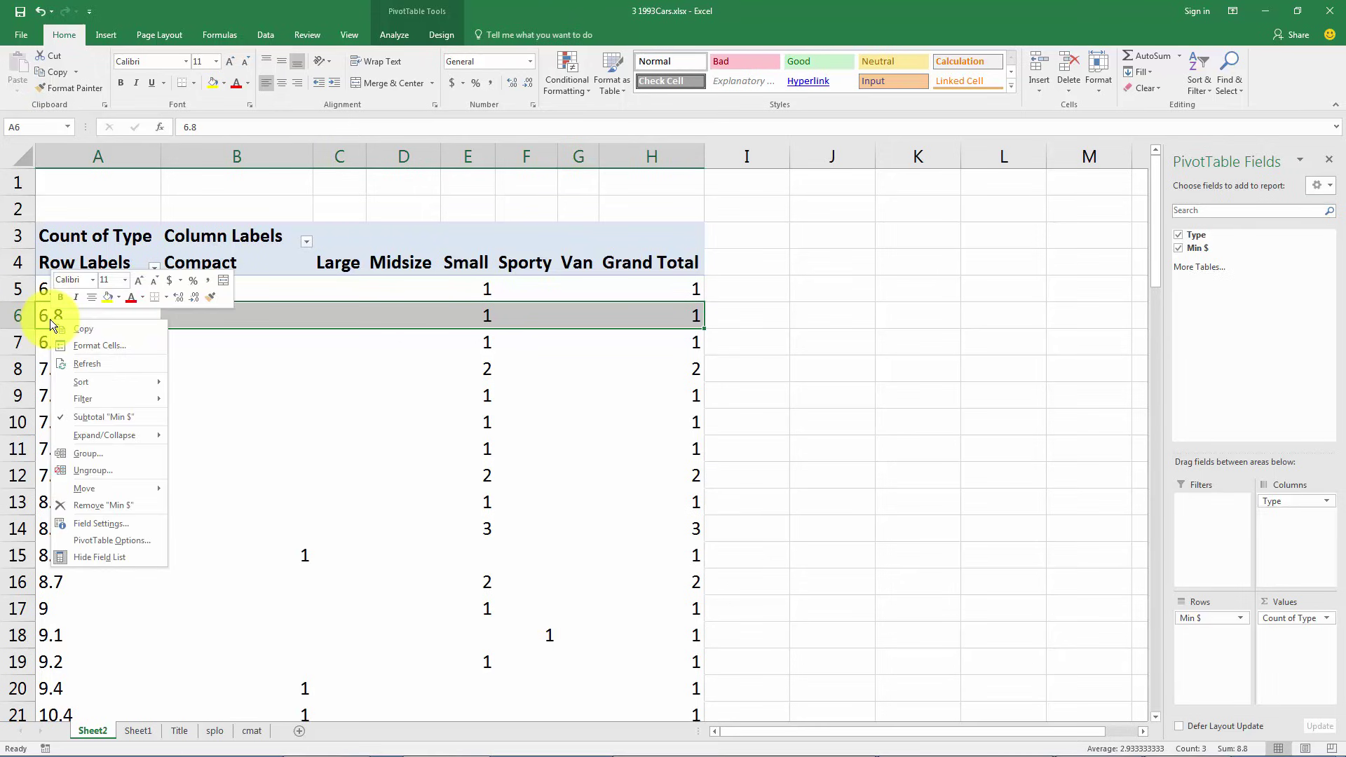
left_click(89, 454)
left_click_drag(92, 397, 390, 202)
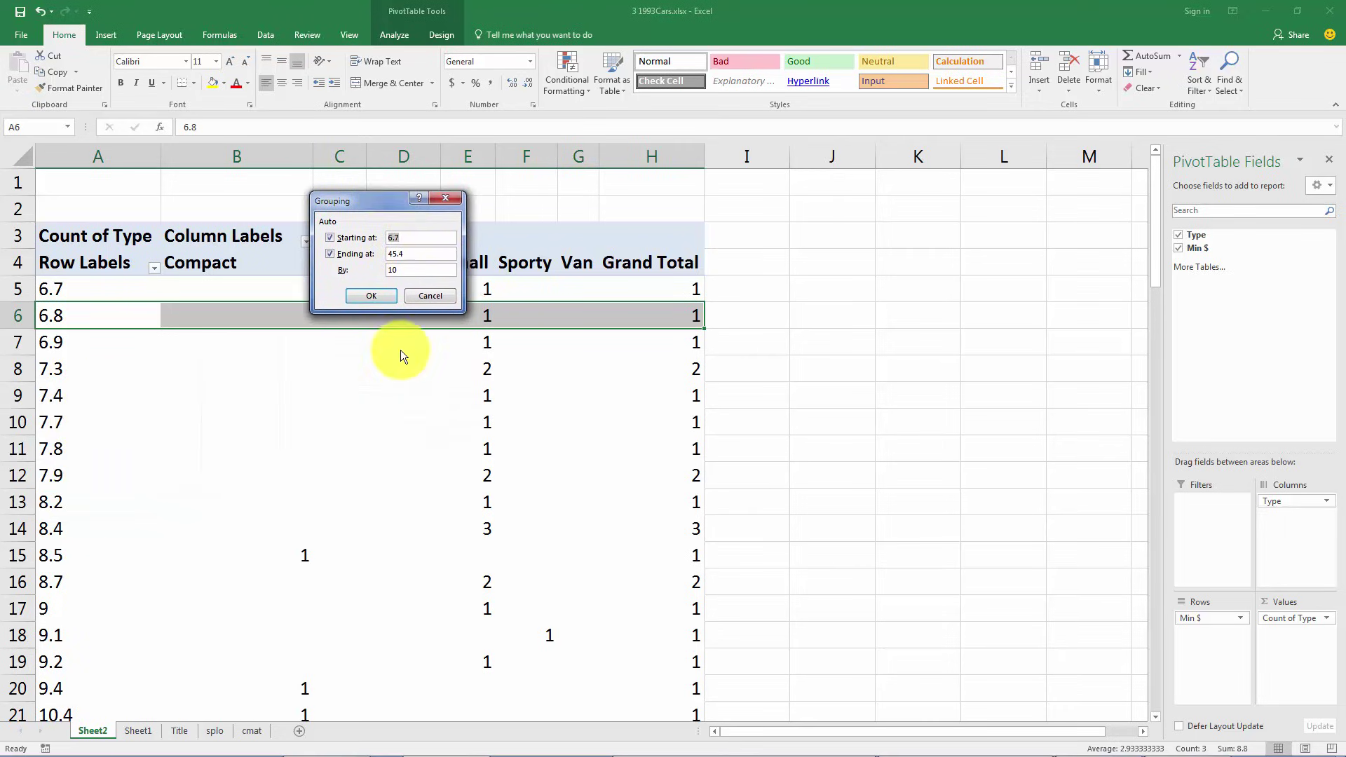
left_click(415, 238)
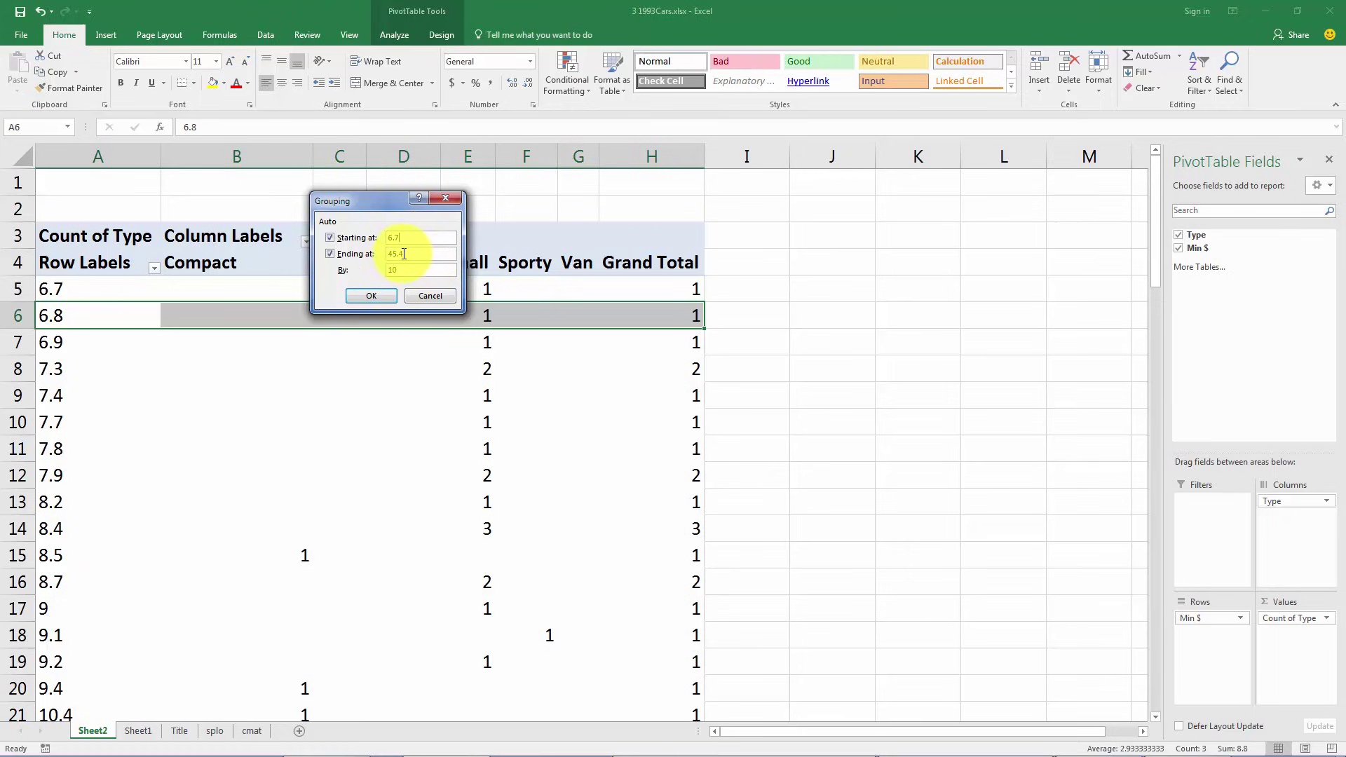
left_click(405, 237)
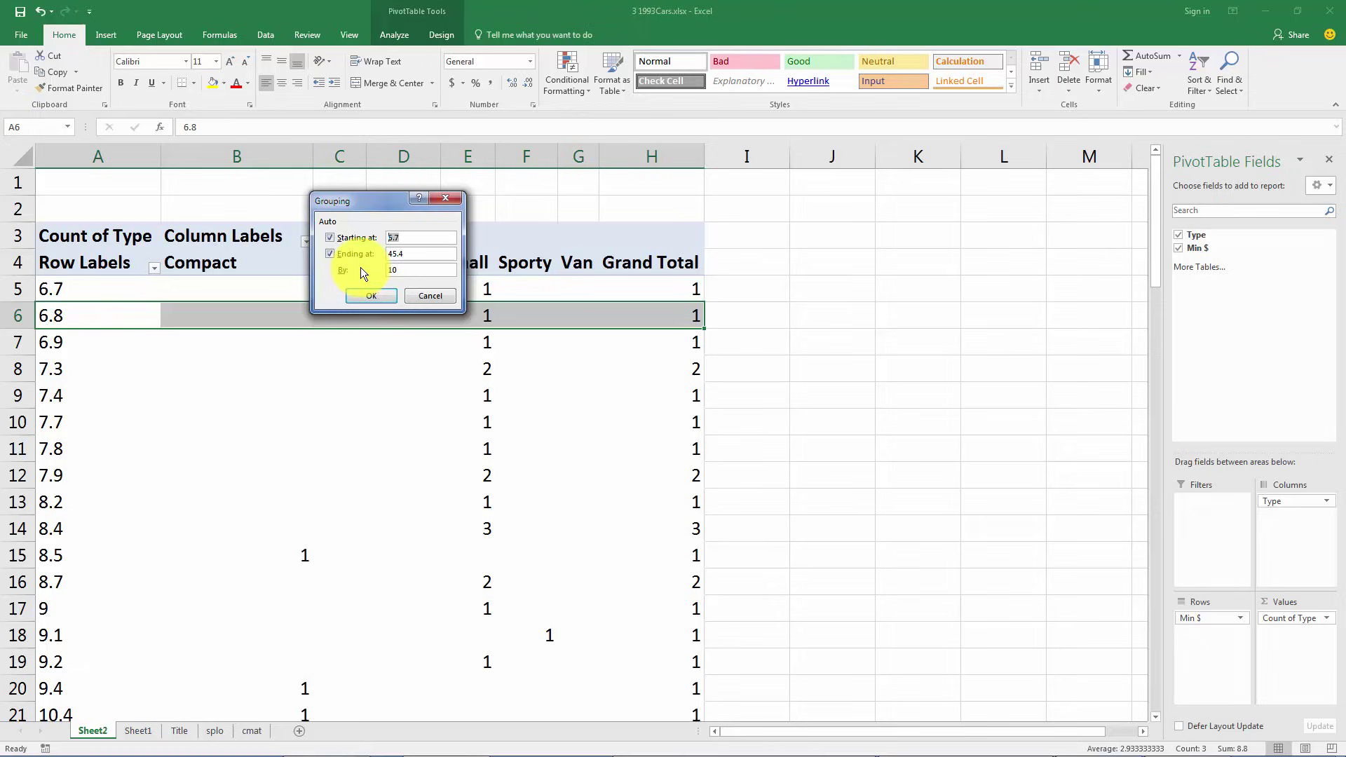
left_click(382, 300)
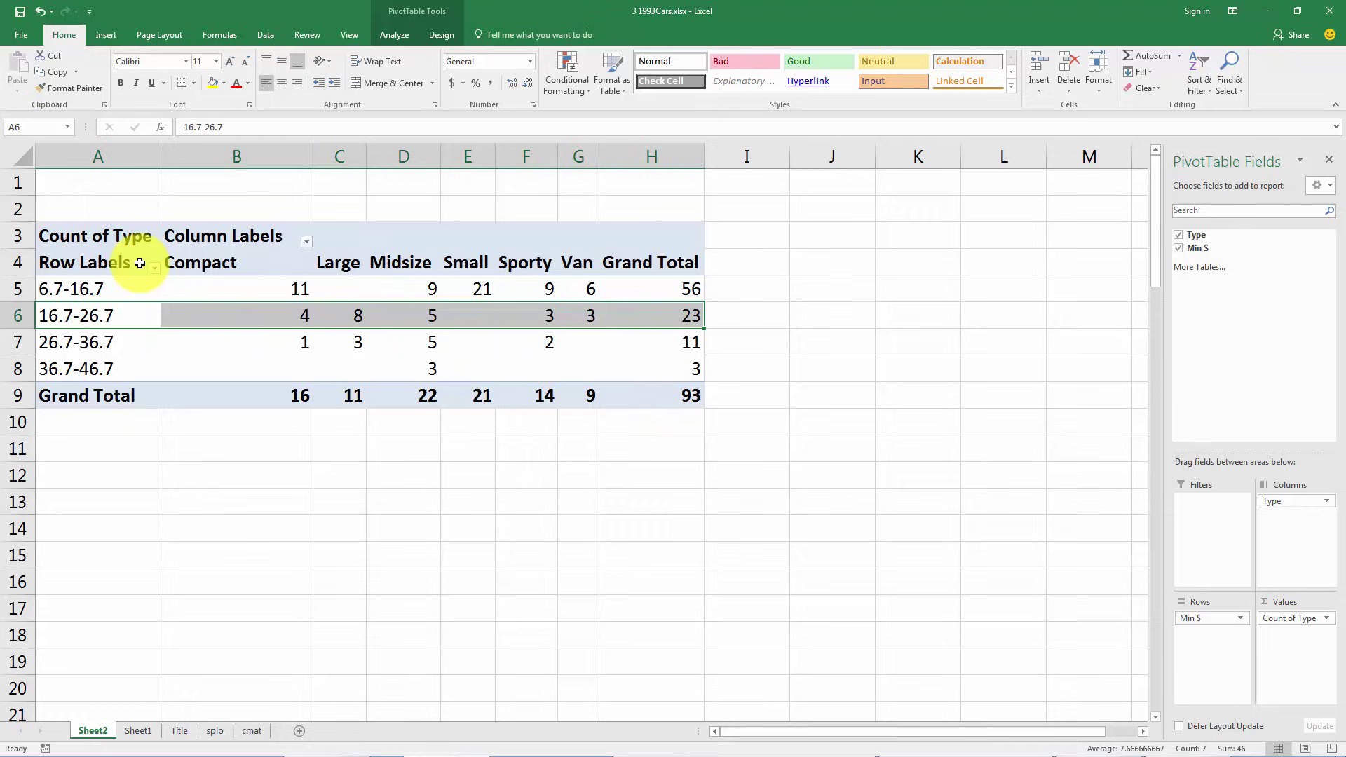
Step: Regroup the price bins to start at 5, keeping 10-wide bands
right_click(69, 289)
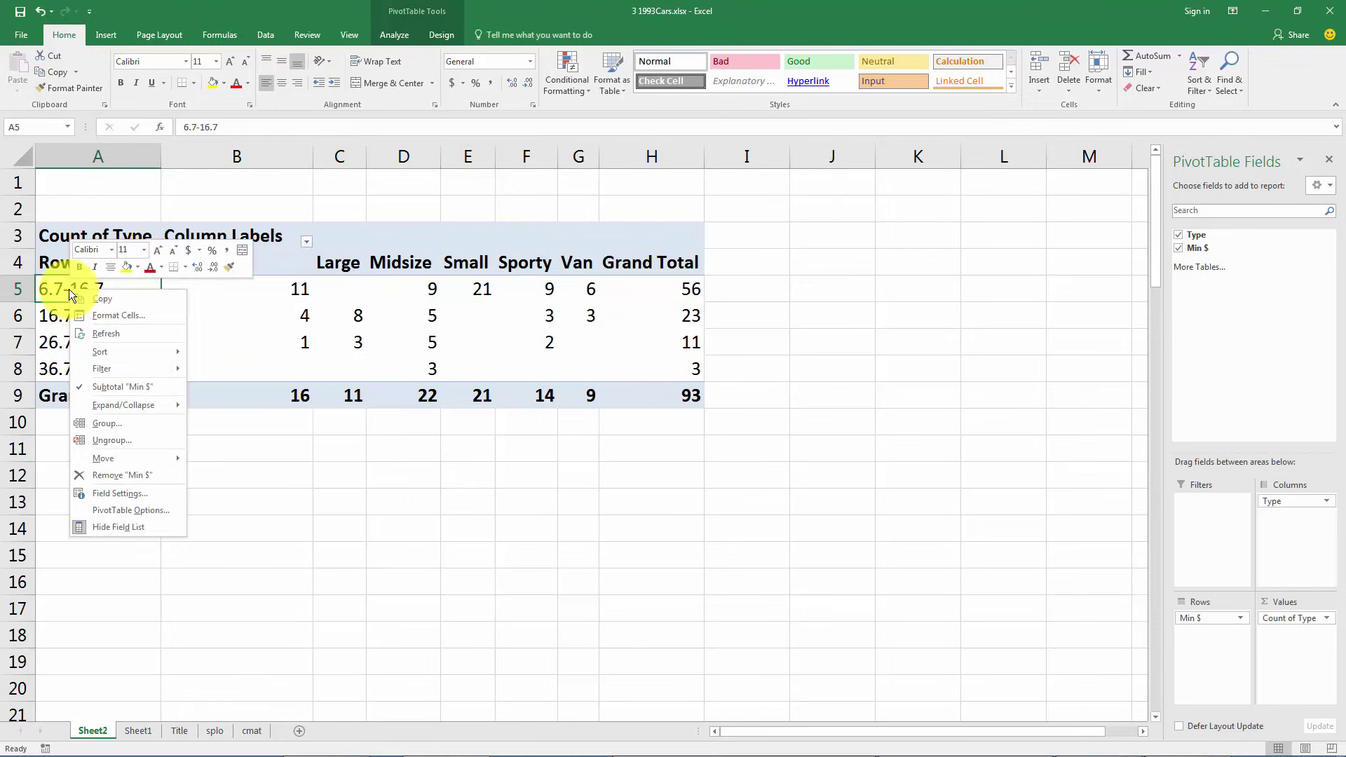
left_click(109, 423)
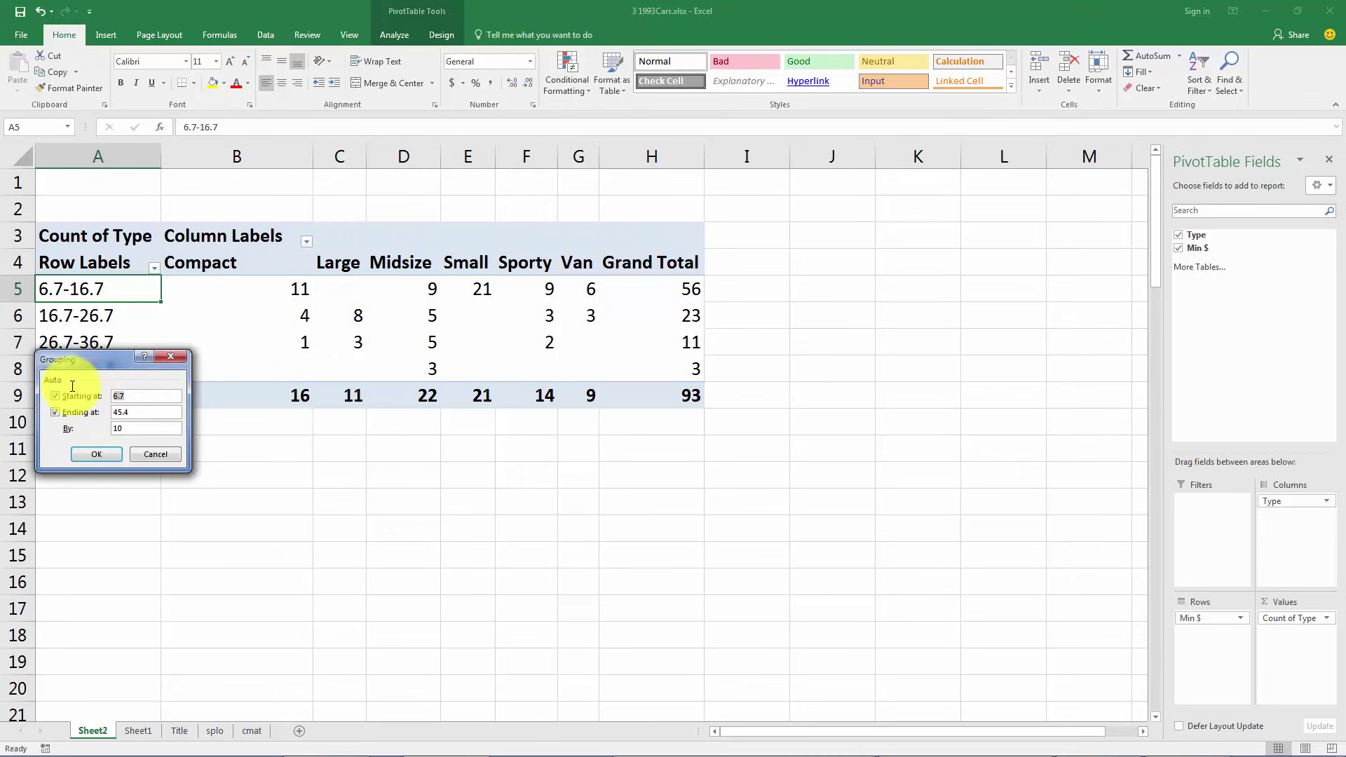
type("5")
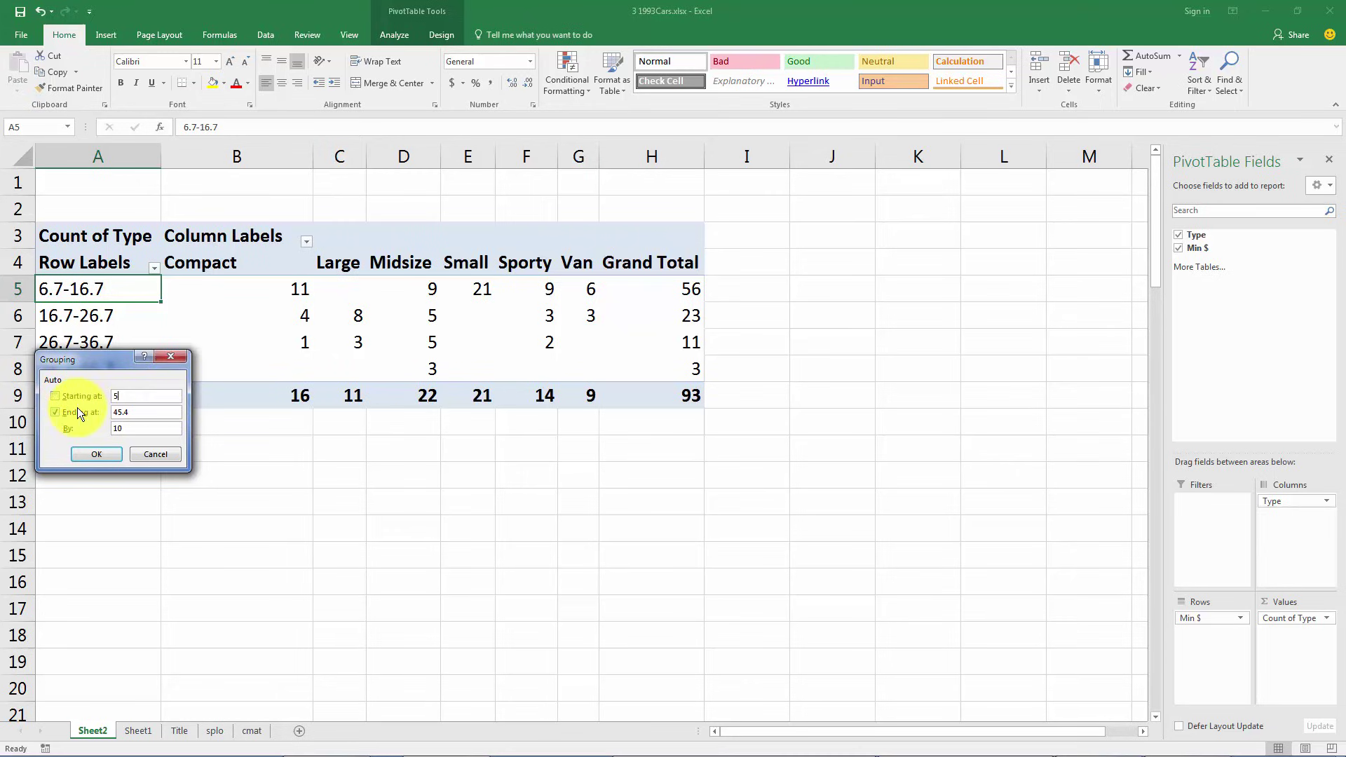
left_click(106, 453)
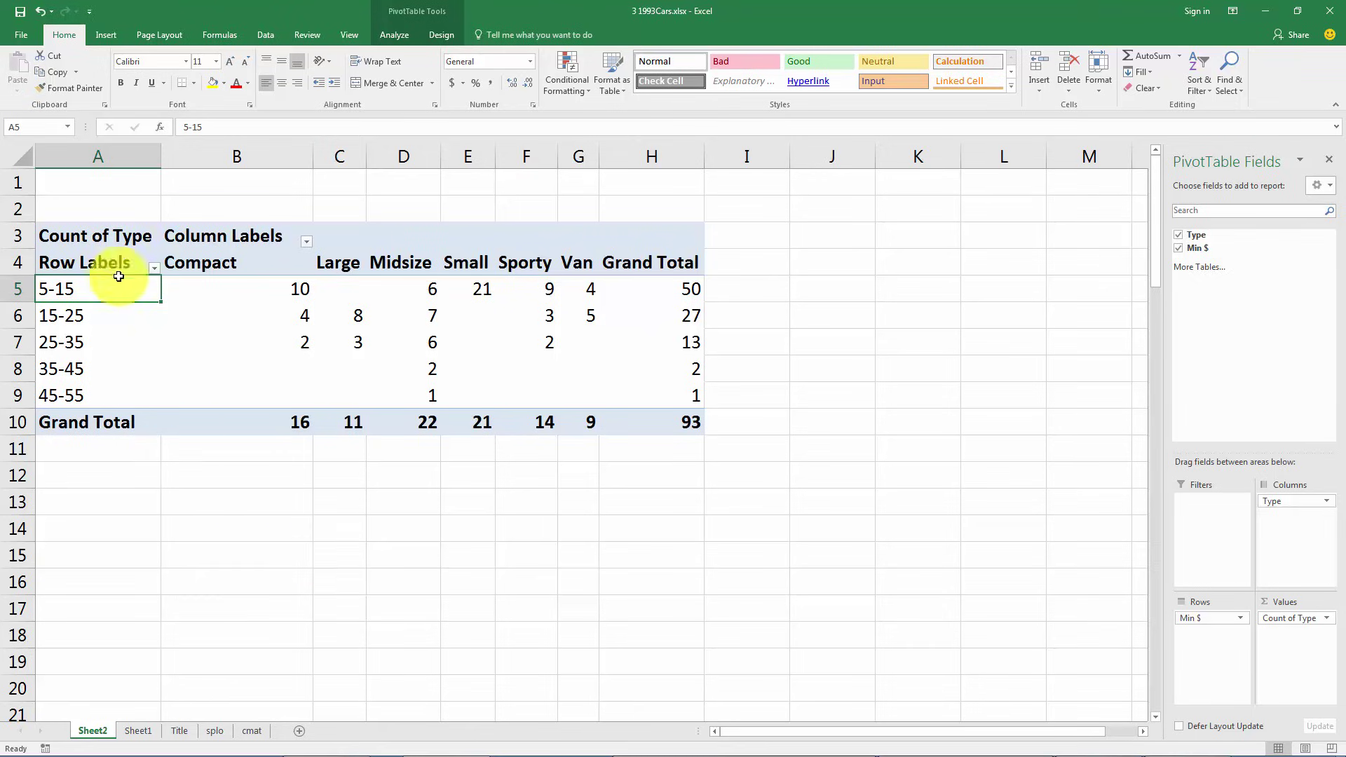
right_click(55, 293)
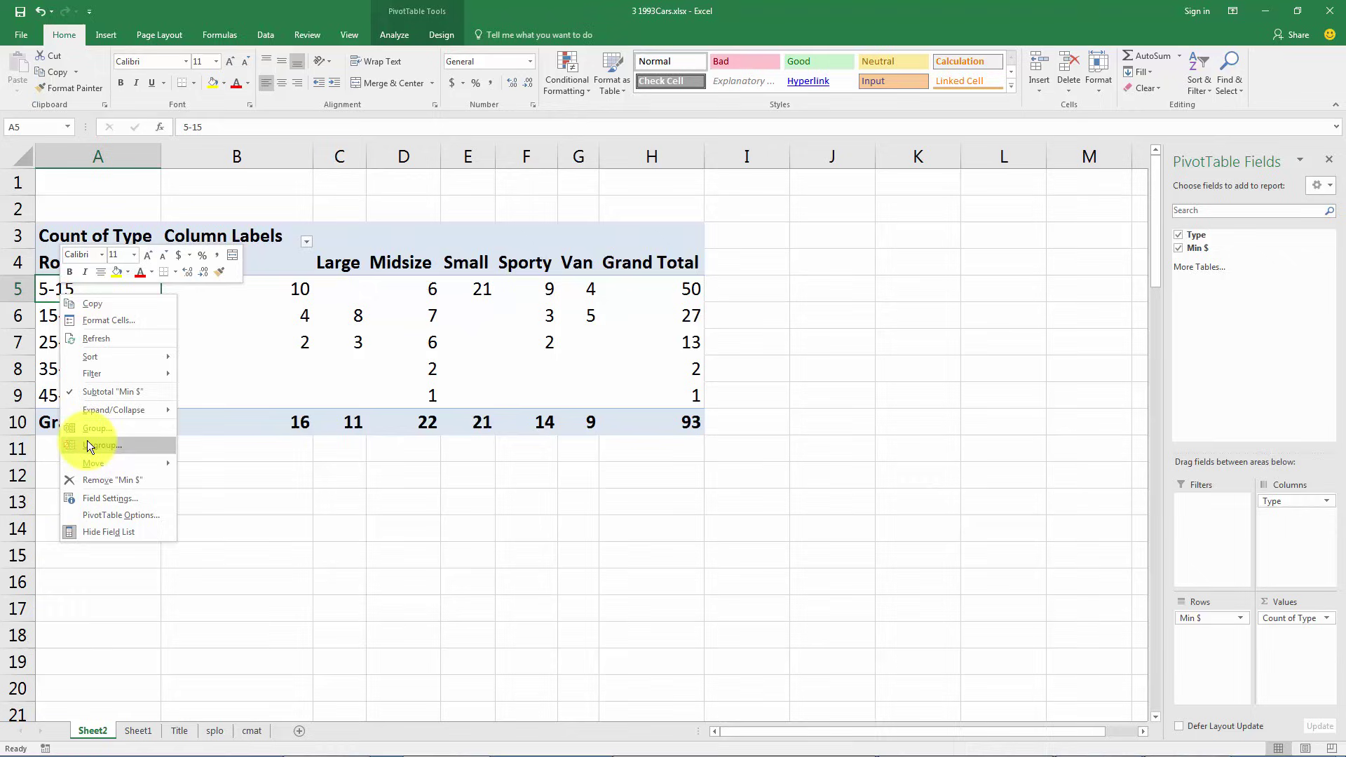
left_click(106, 423)
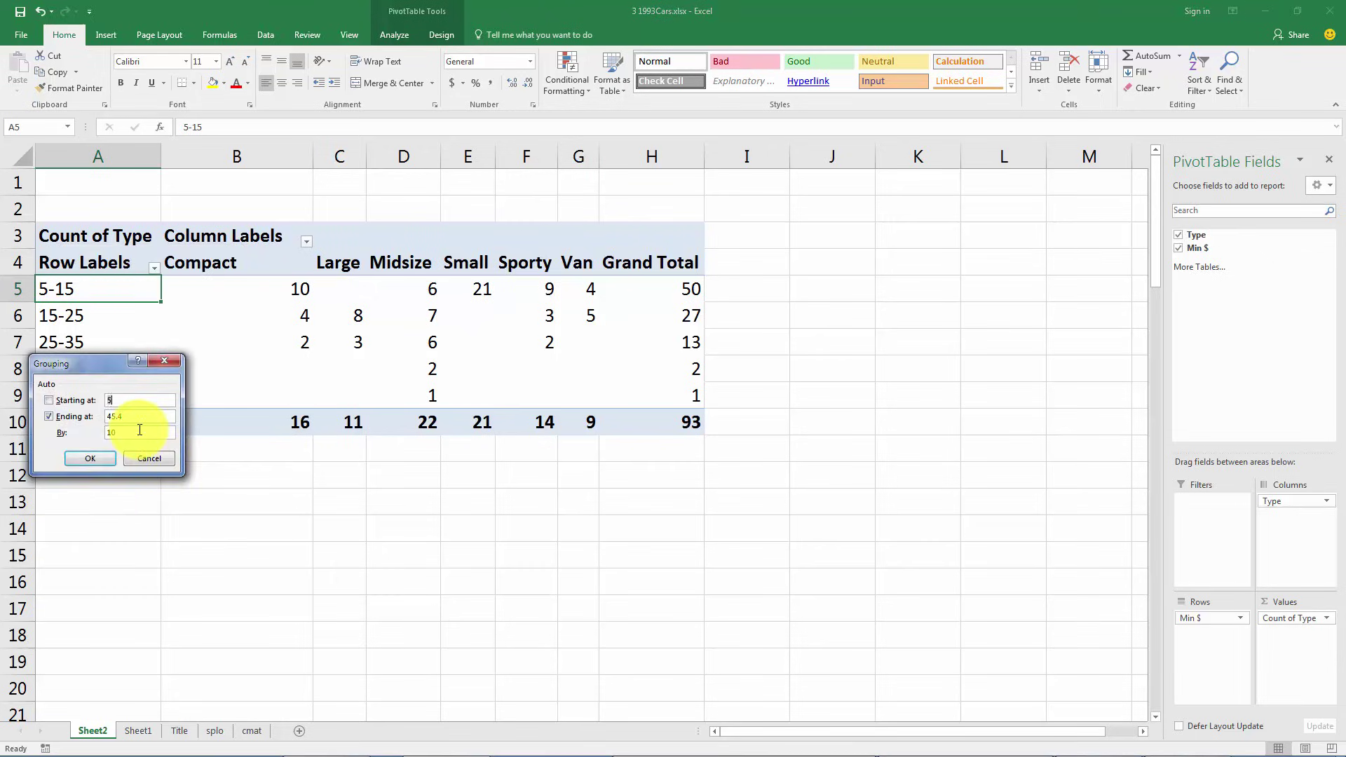
left_click(91, 457)
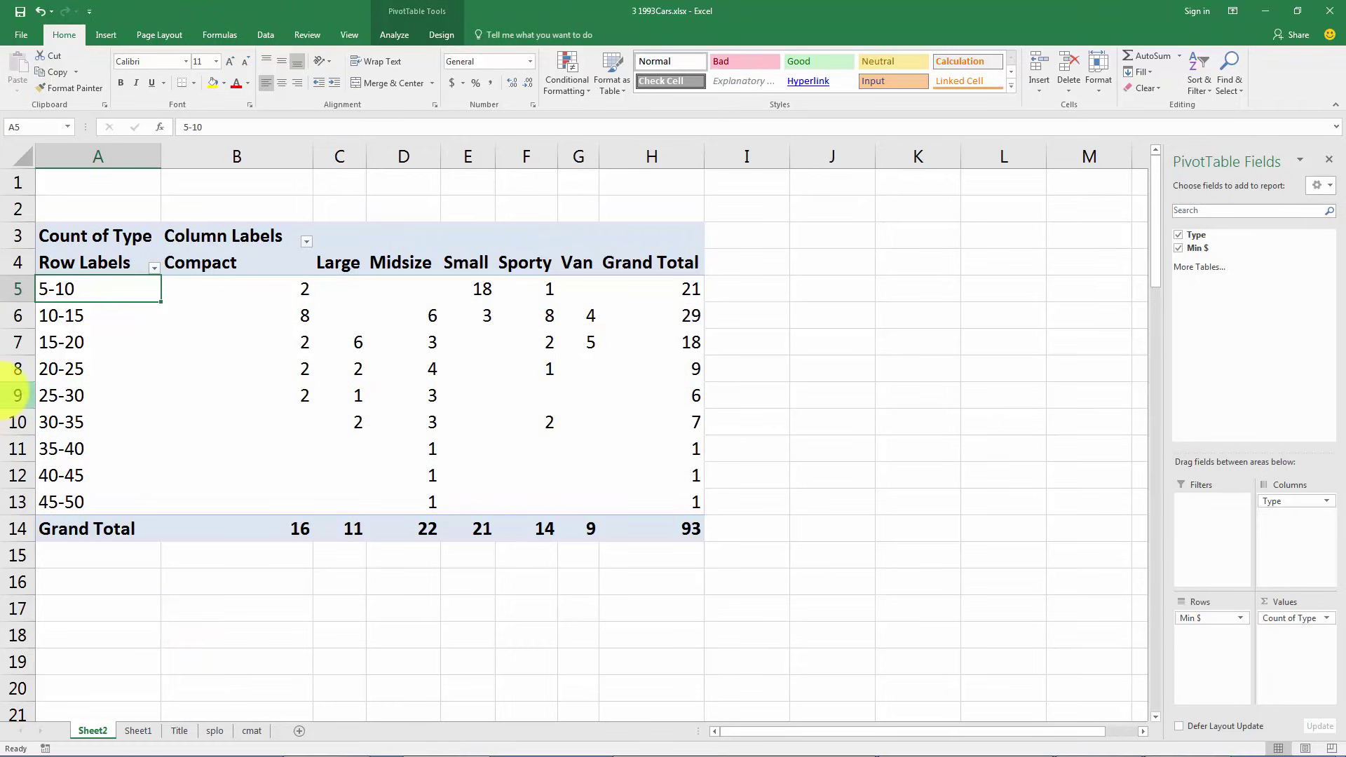
left_click(67, 322)
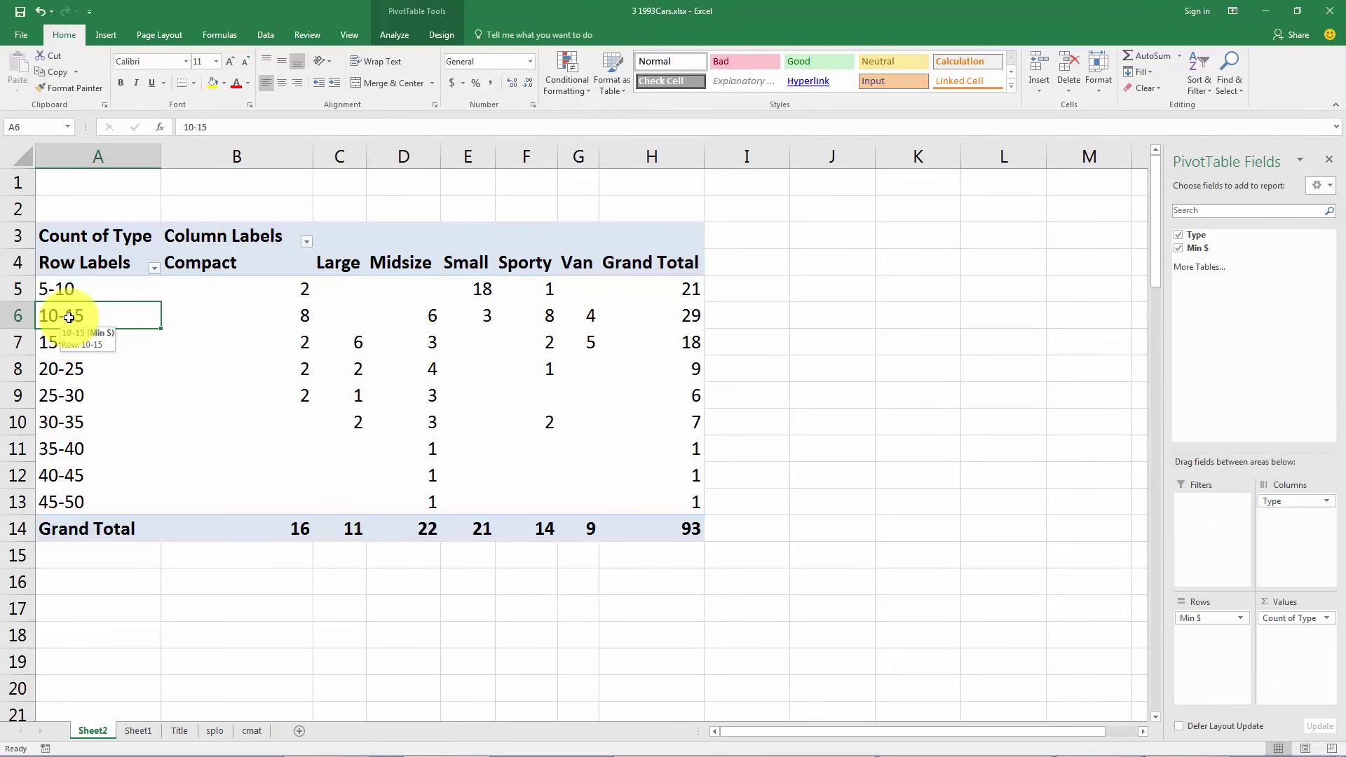
right_click(68, 318)
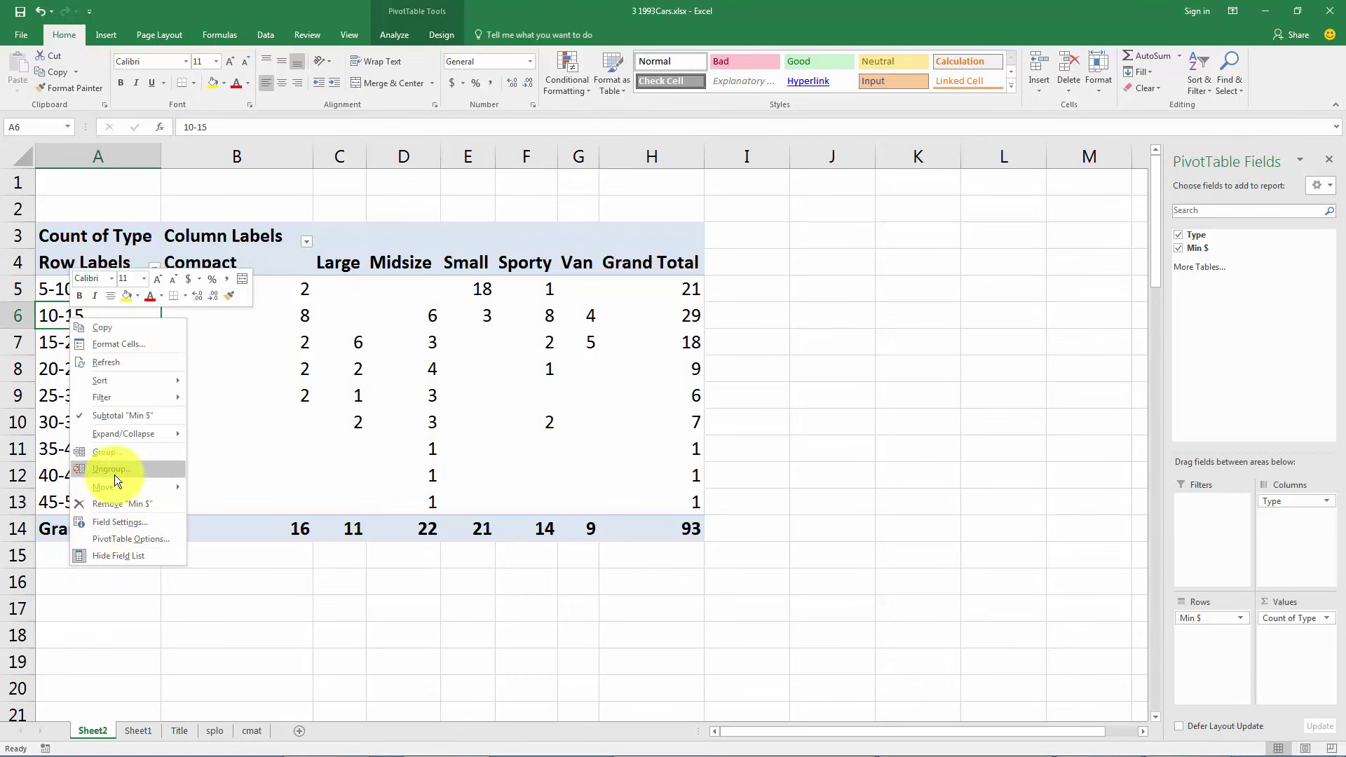
left_click(115, 450)
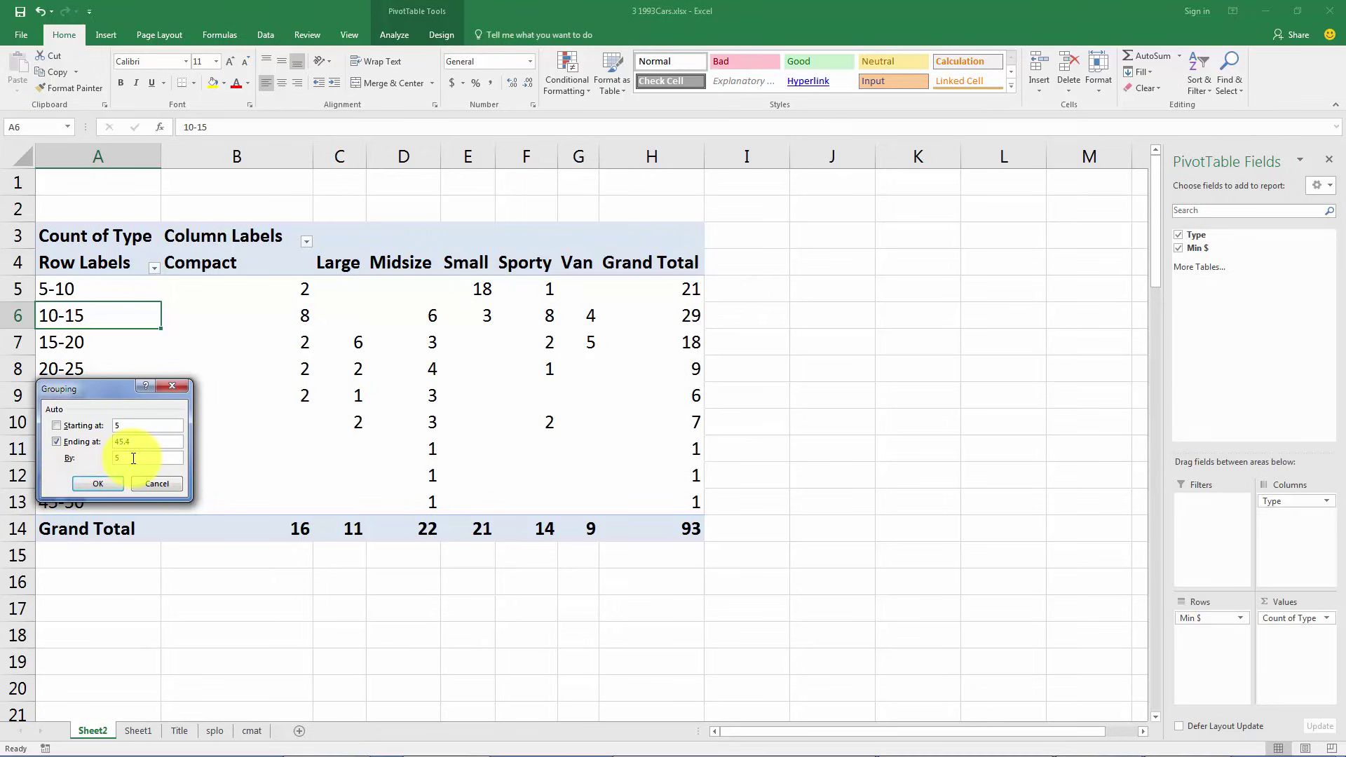
type("10")
left_click(98, 484)
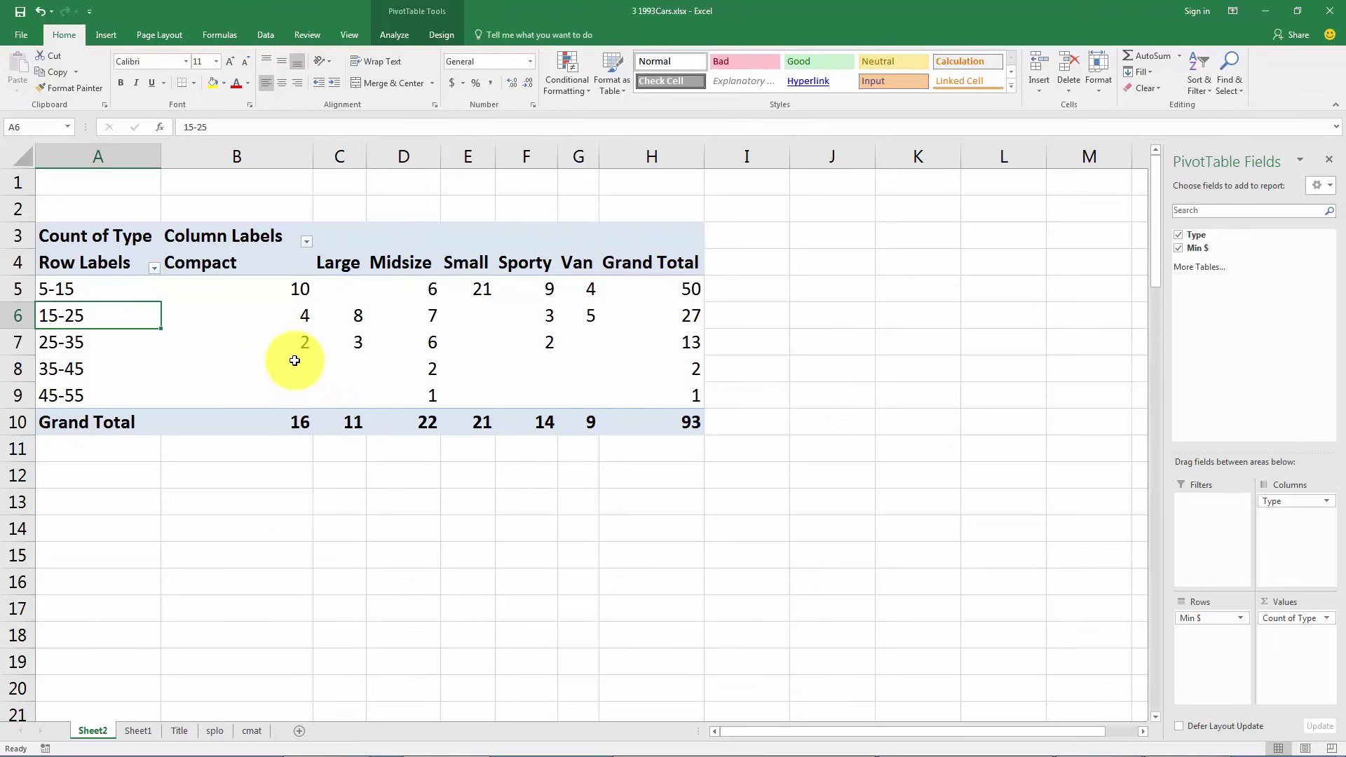
mouse_move(295, 365)
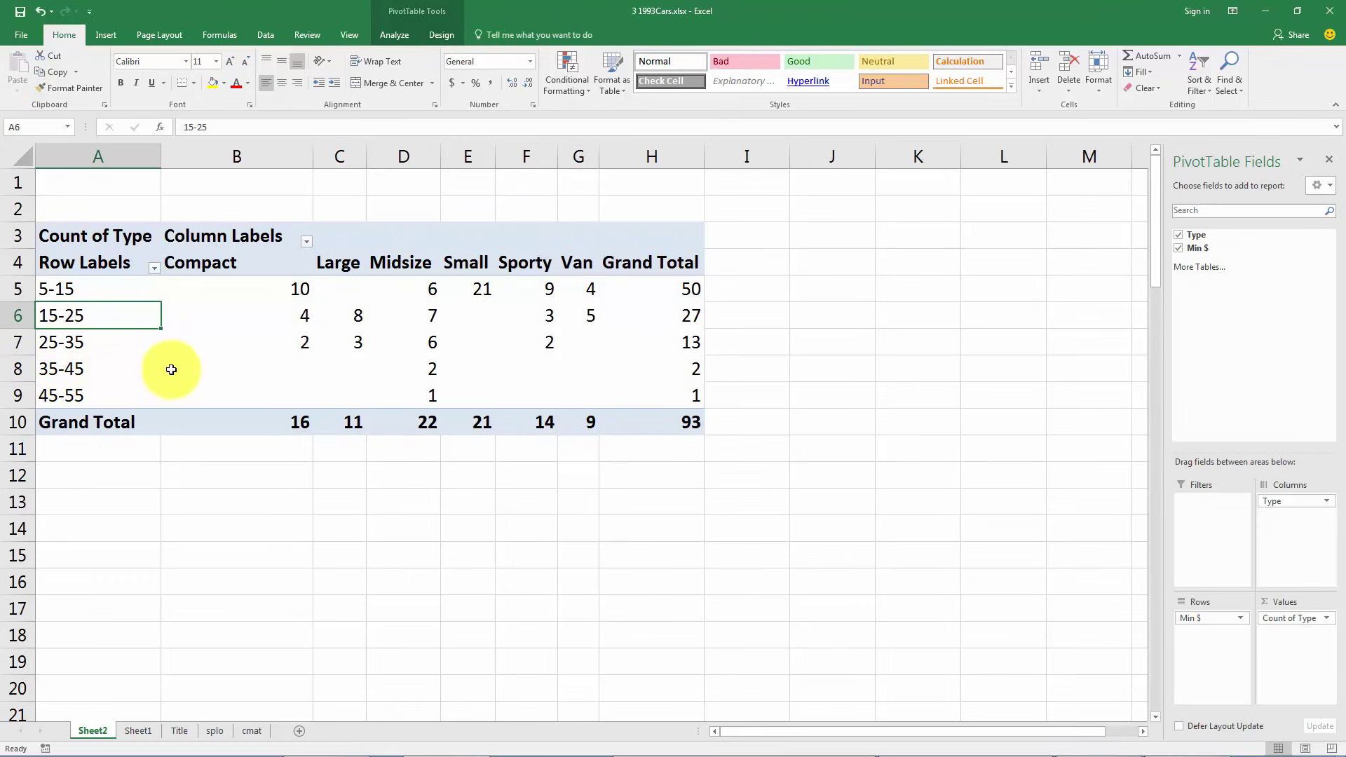
mouse_move(296, 375)
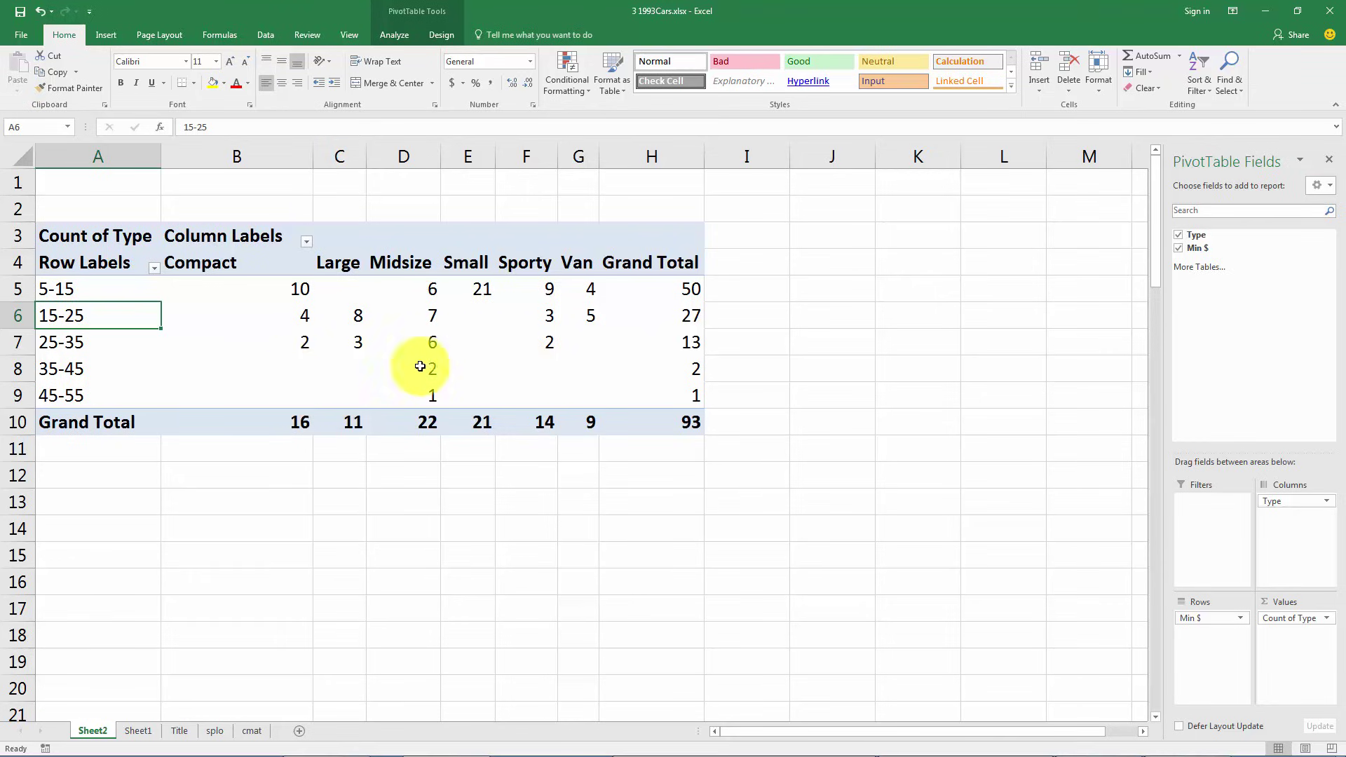
Step: In PivotTable Options, make empty cells show 0
right_click(300, 366)
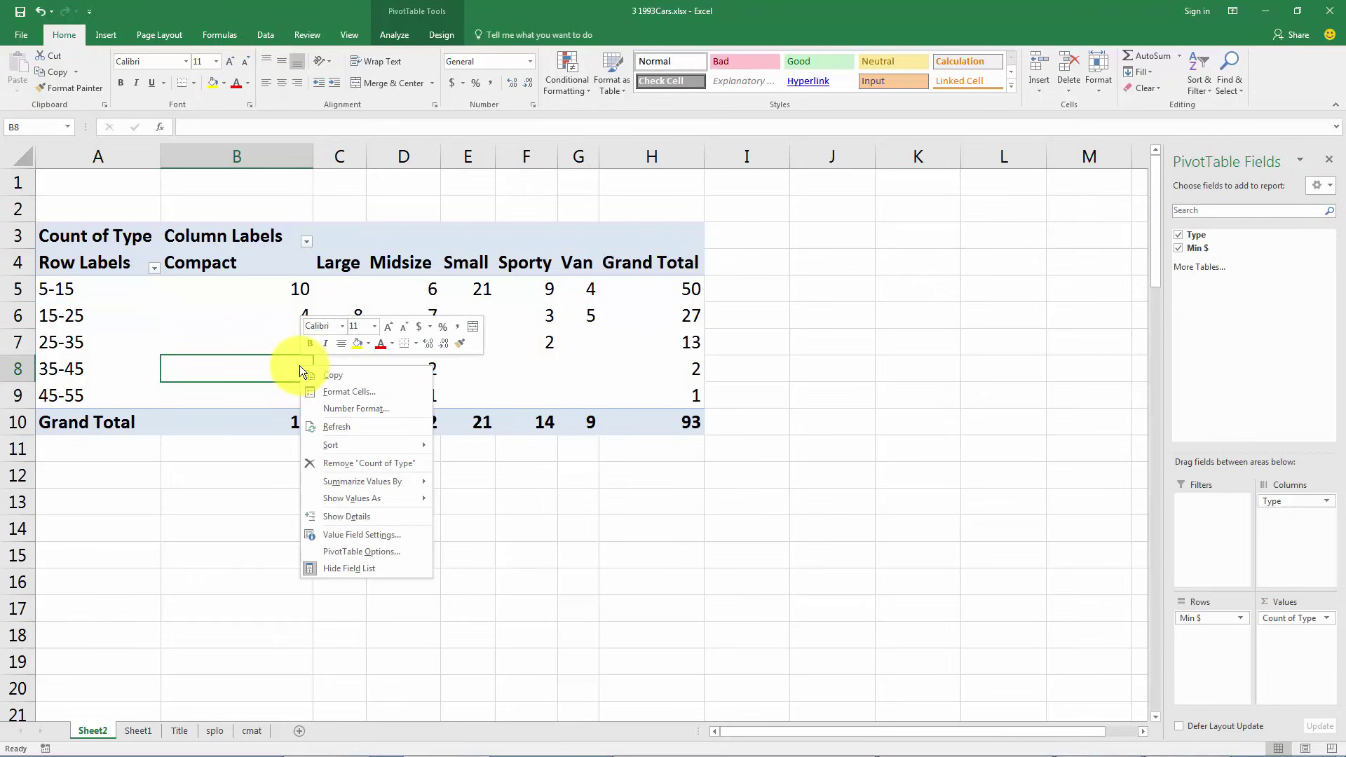
left_click(343, 551)
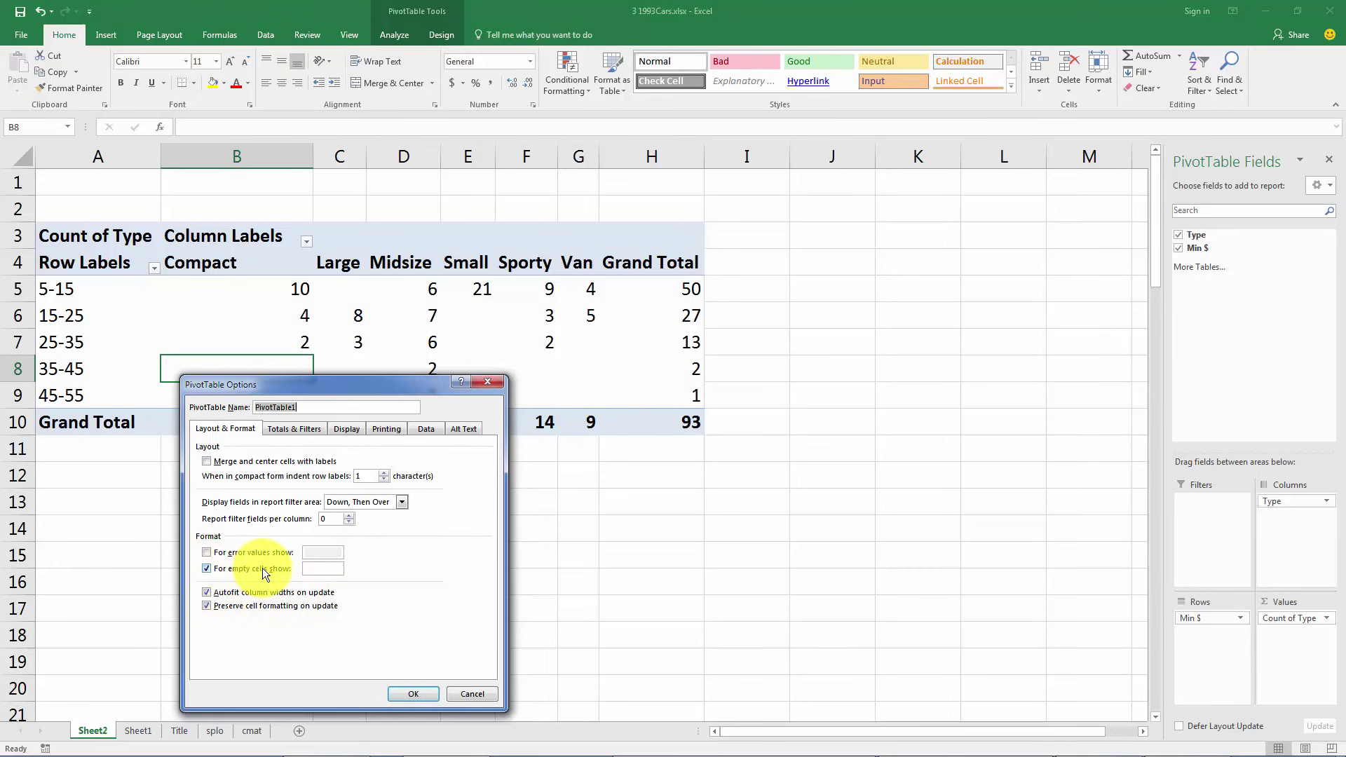
left_click(330, 570)
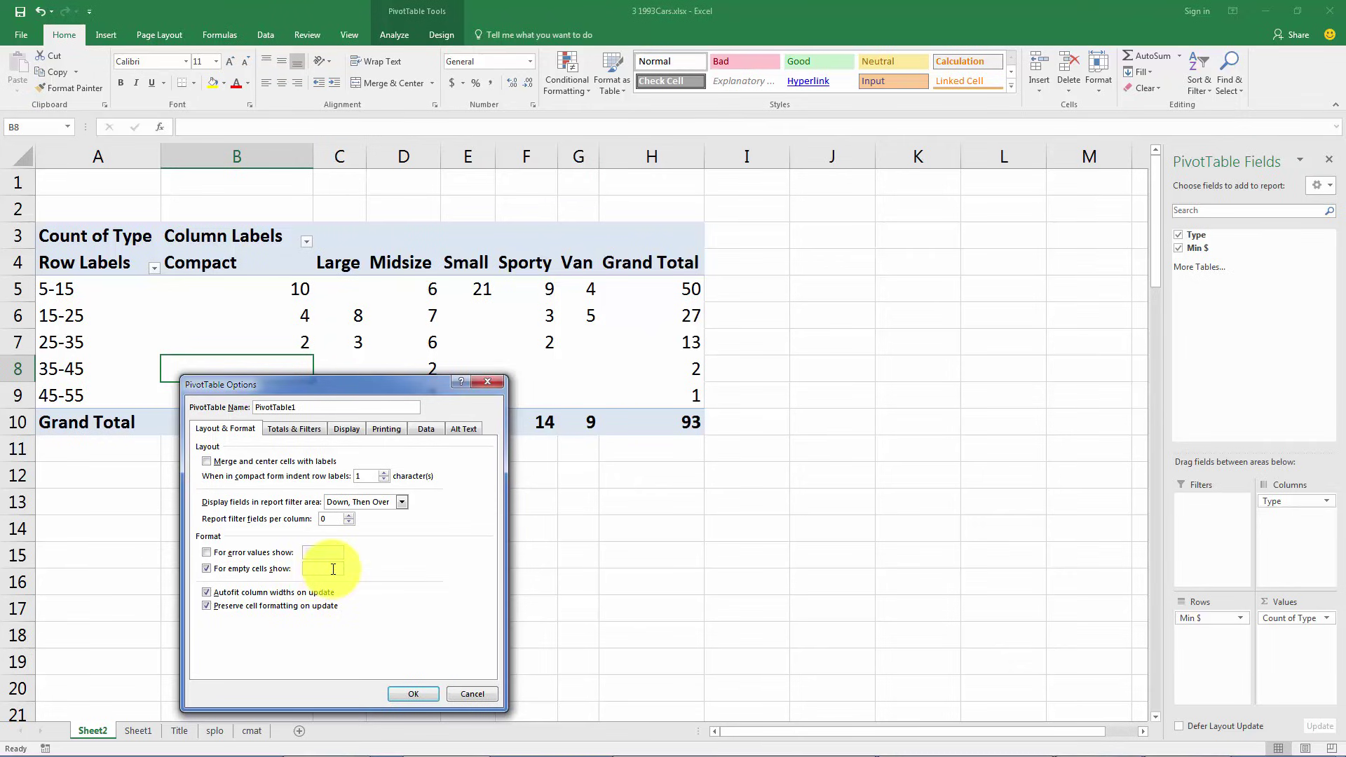
type("0")
left_click(423, 696)
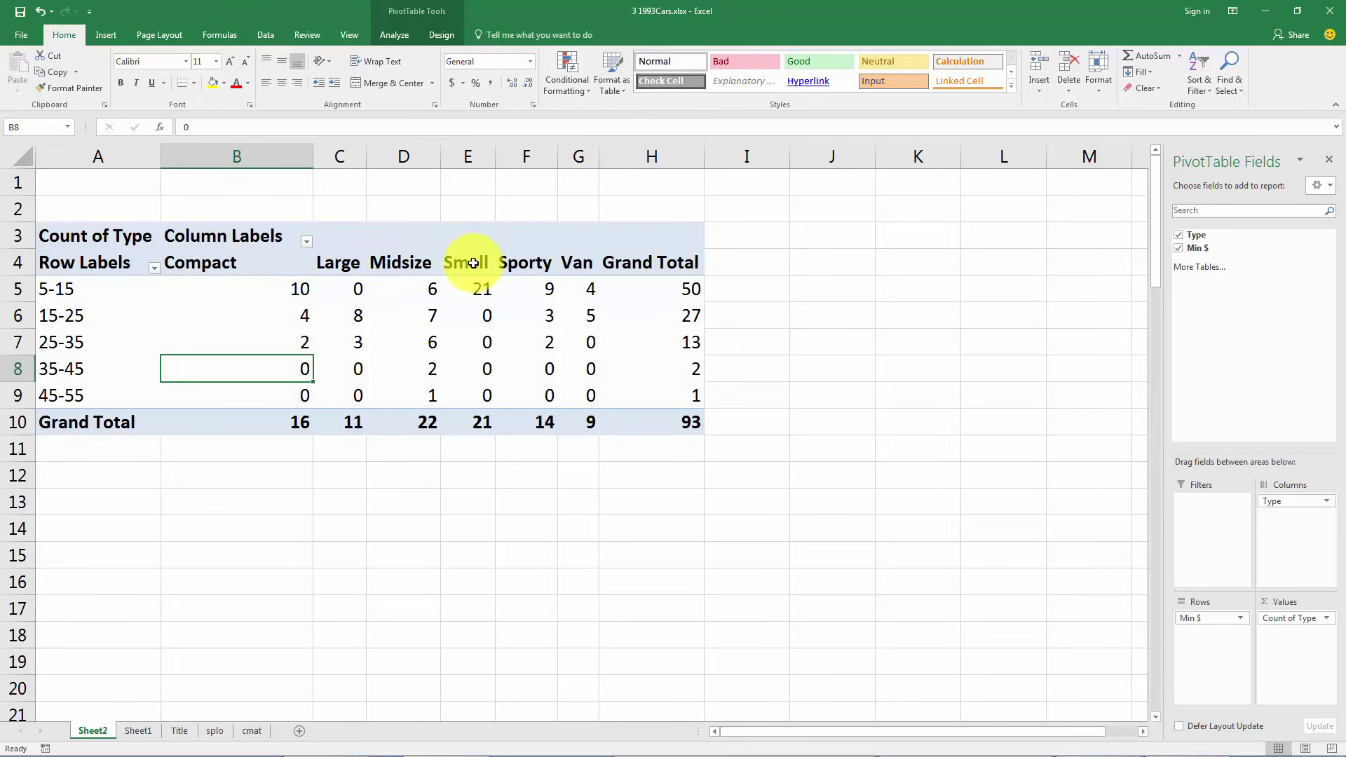
Step: Move the Midsize column ahead of Large
left_click(395, 263)
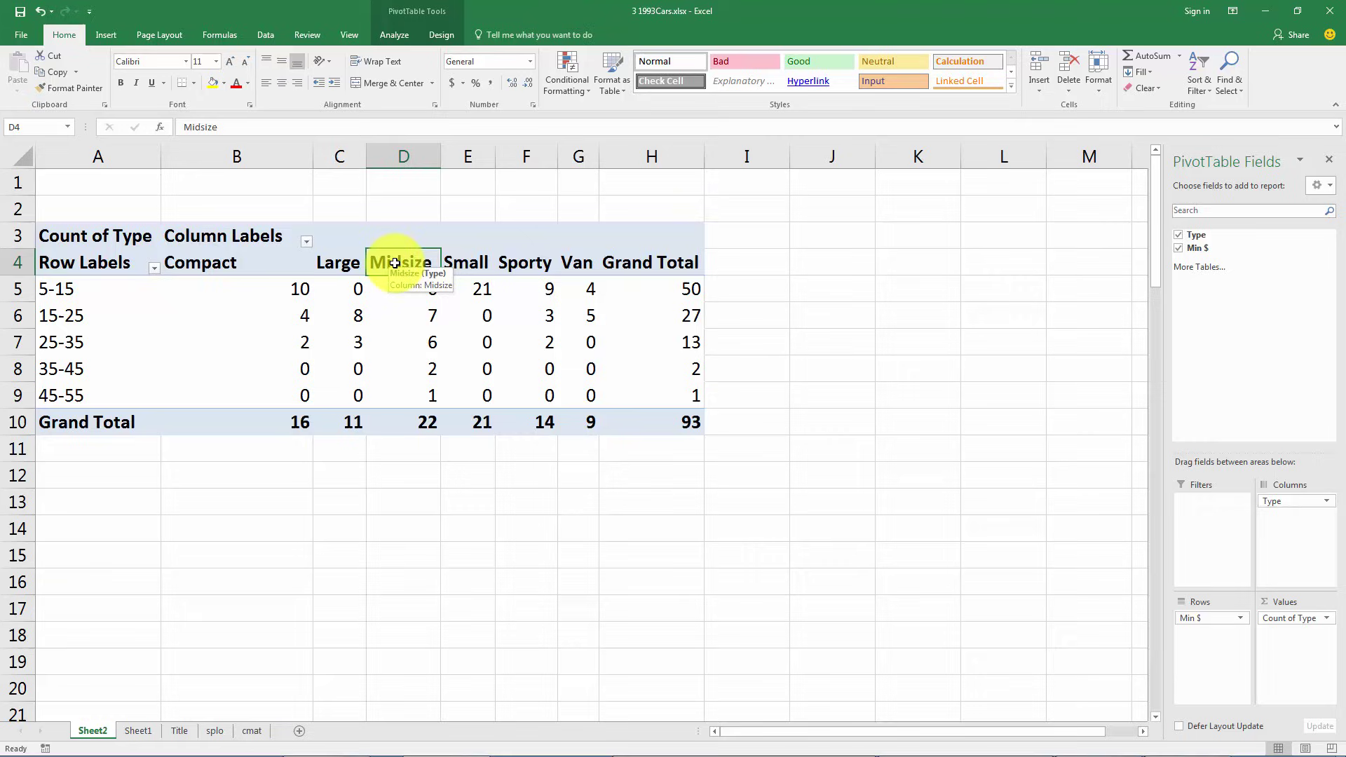
right_click(395, 264)
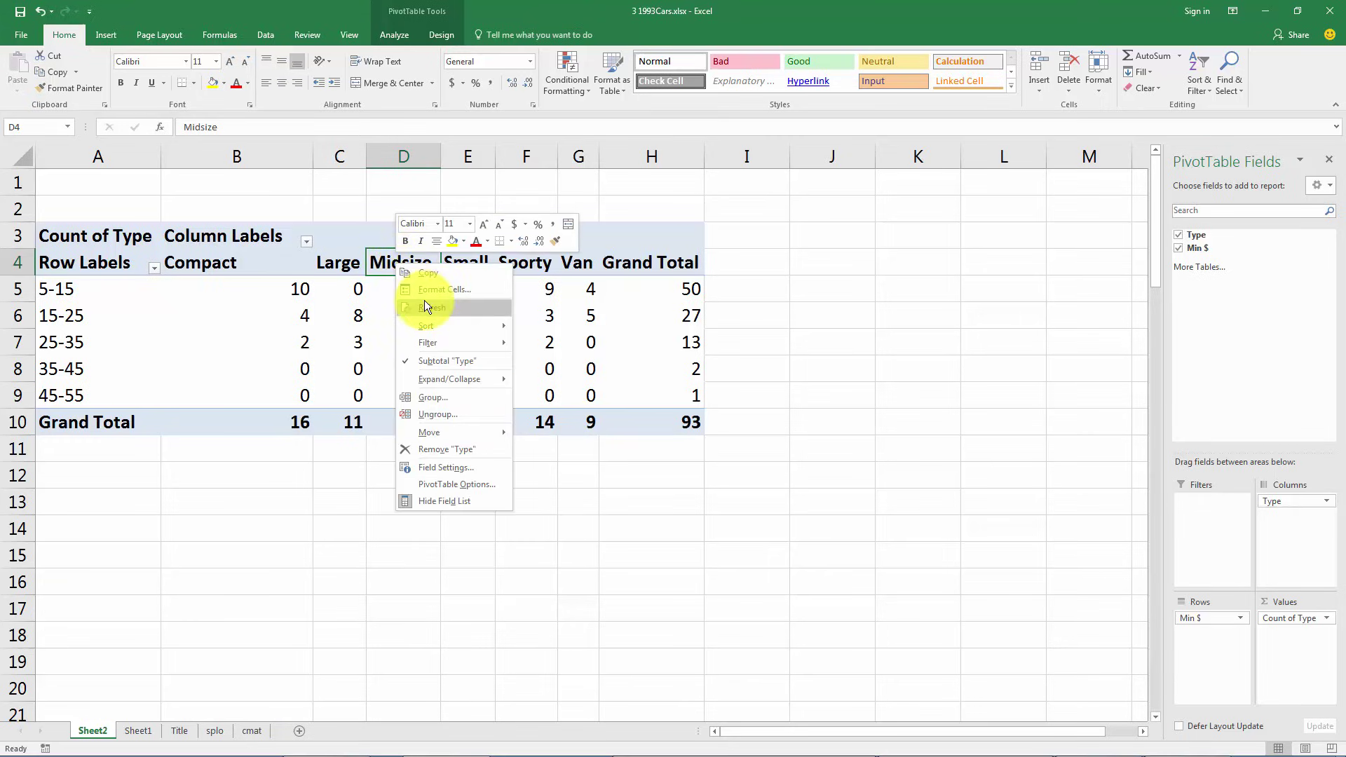
mouse_move(431, 331)
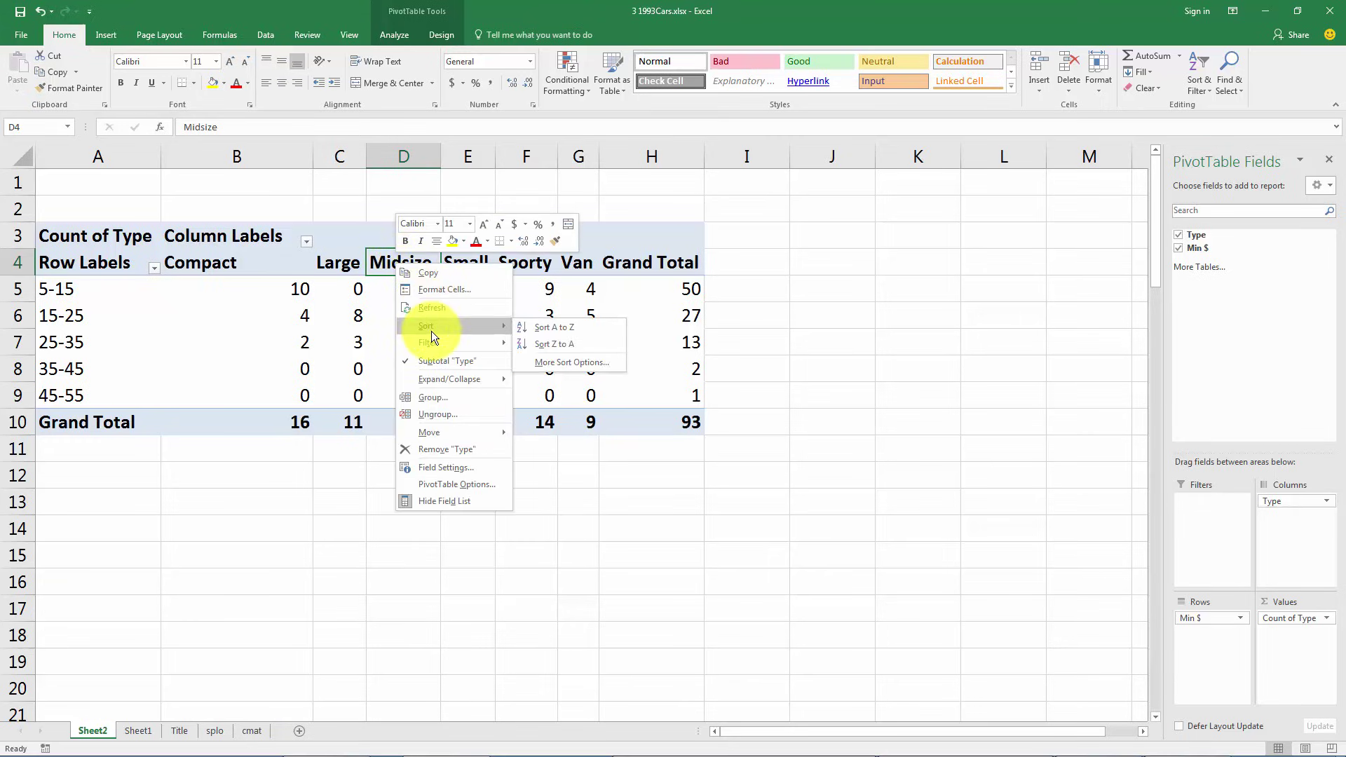
mouse_move(449, 433)
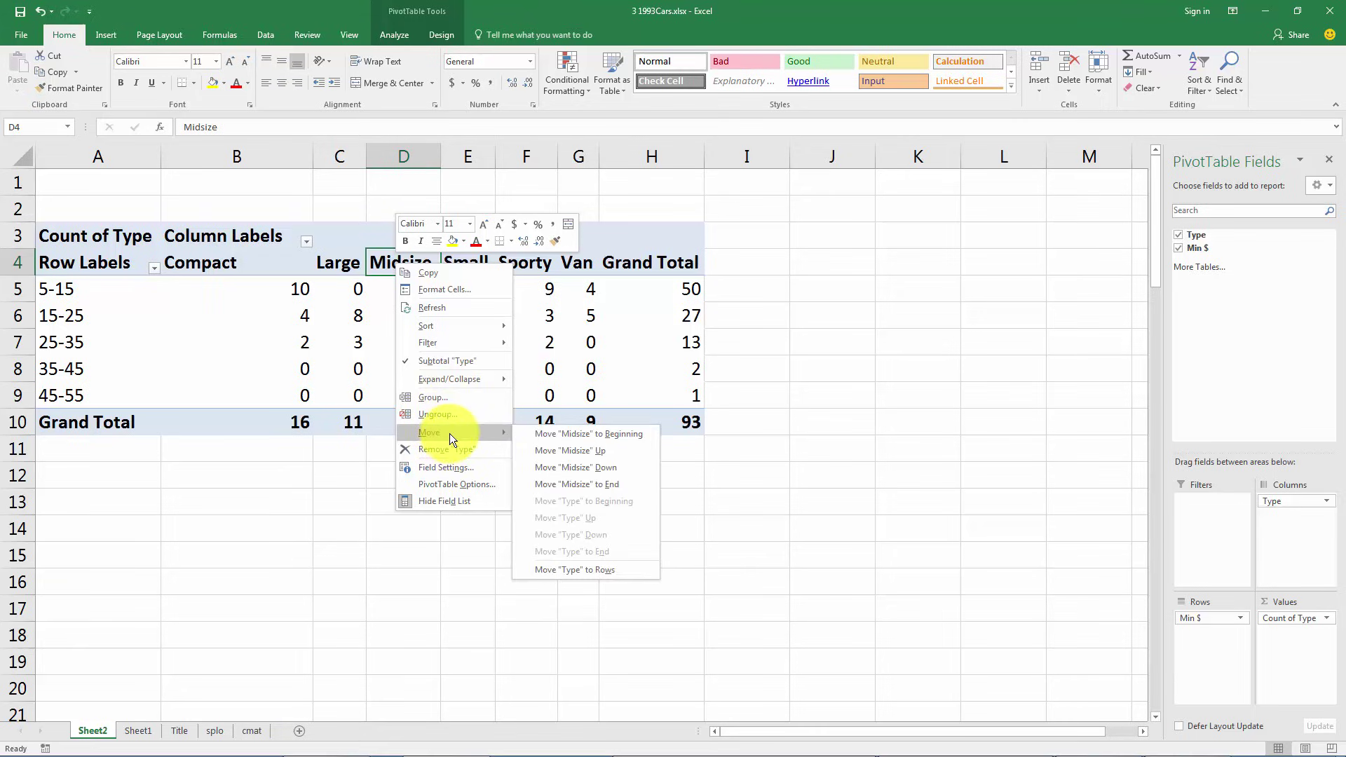
left_click(580, 450)
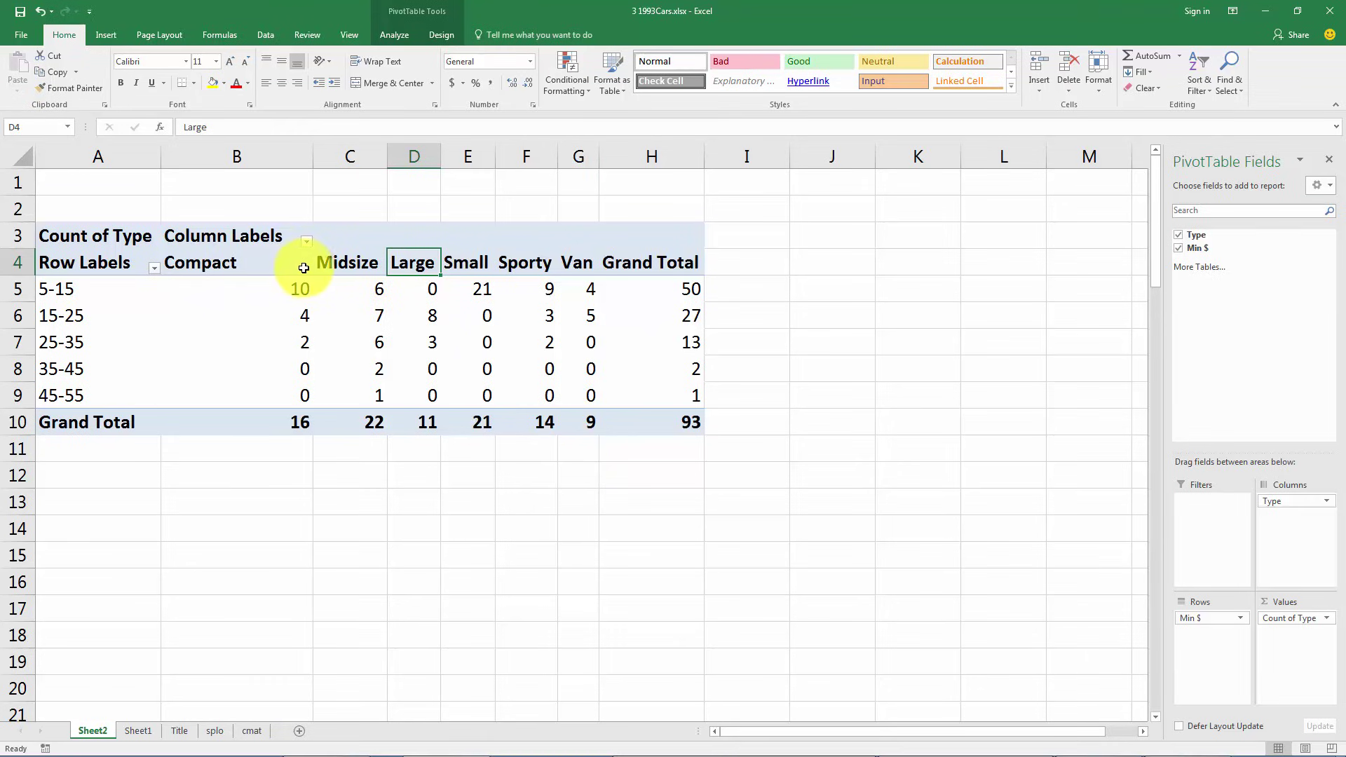
Step: Move the Small column two places left, next to Compact
right_click(465, 267)
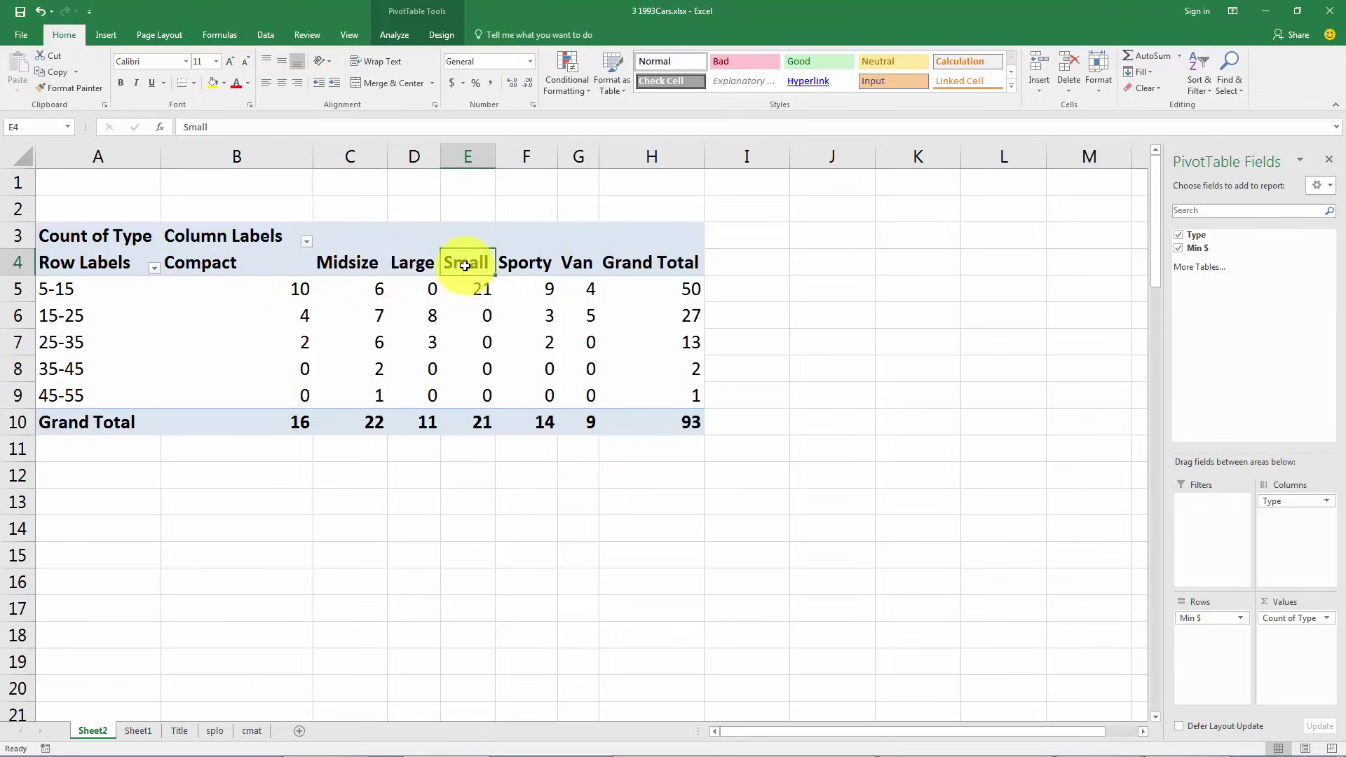
mouse_move(503, 430)
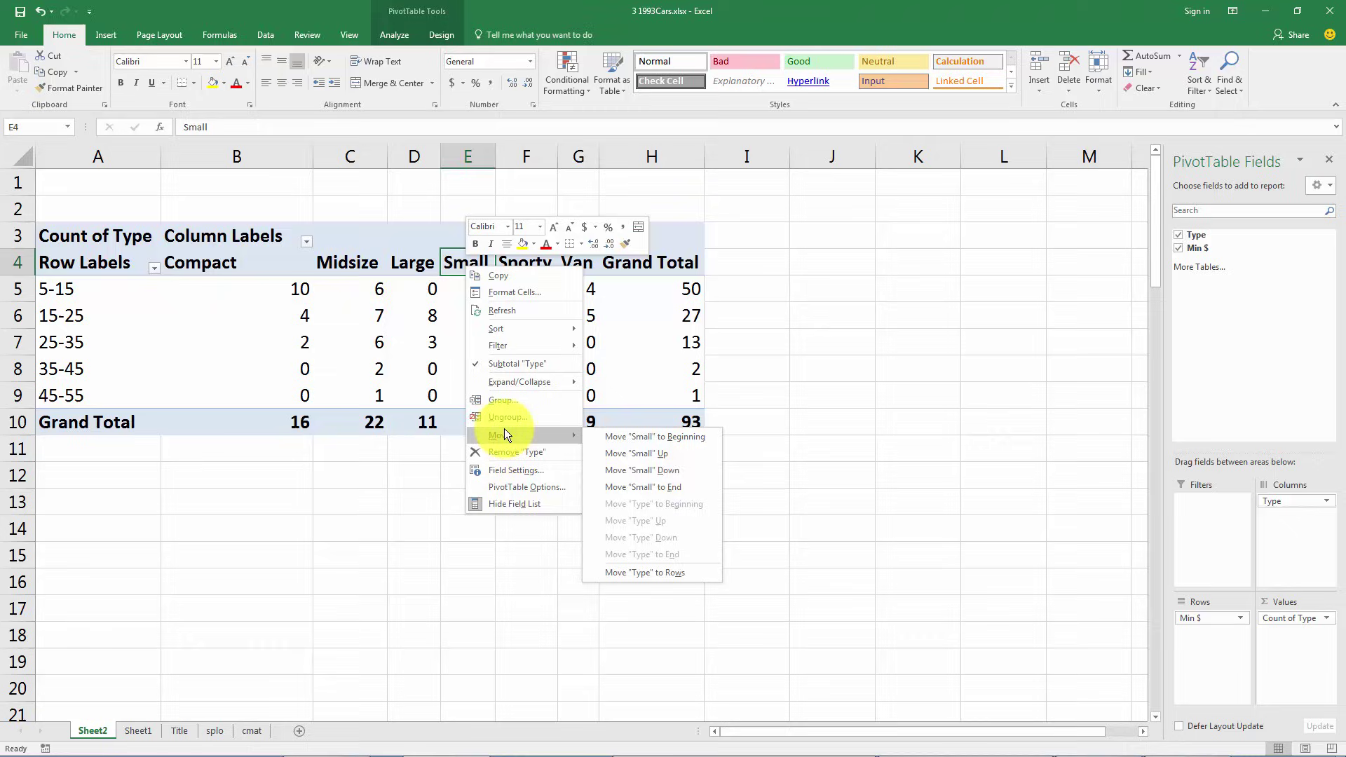
left_click(630, 454)
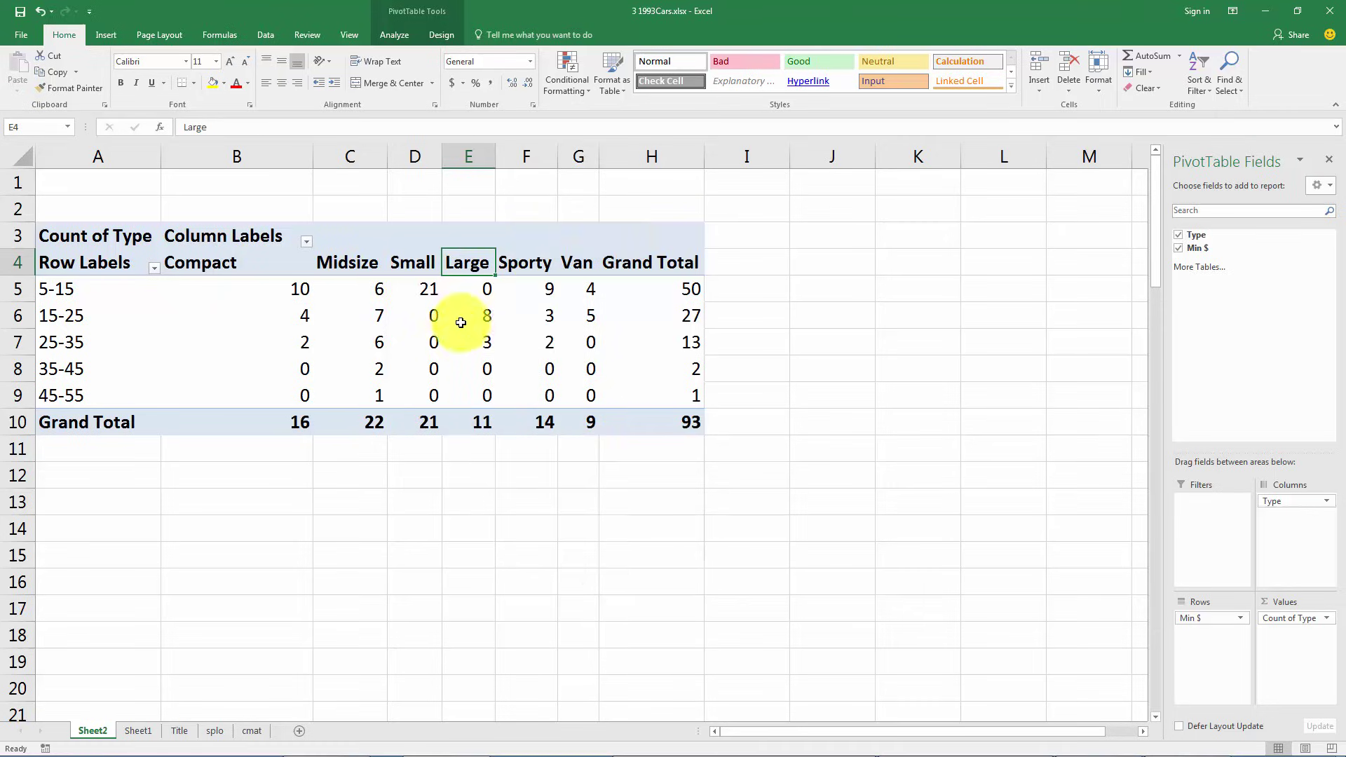
right_click(410, 269)
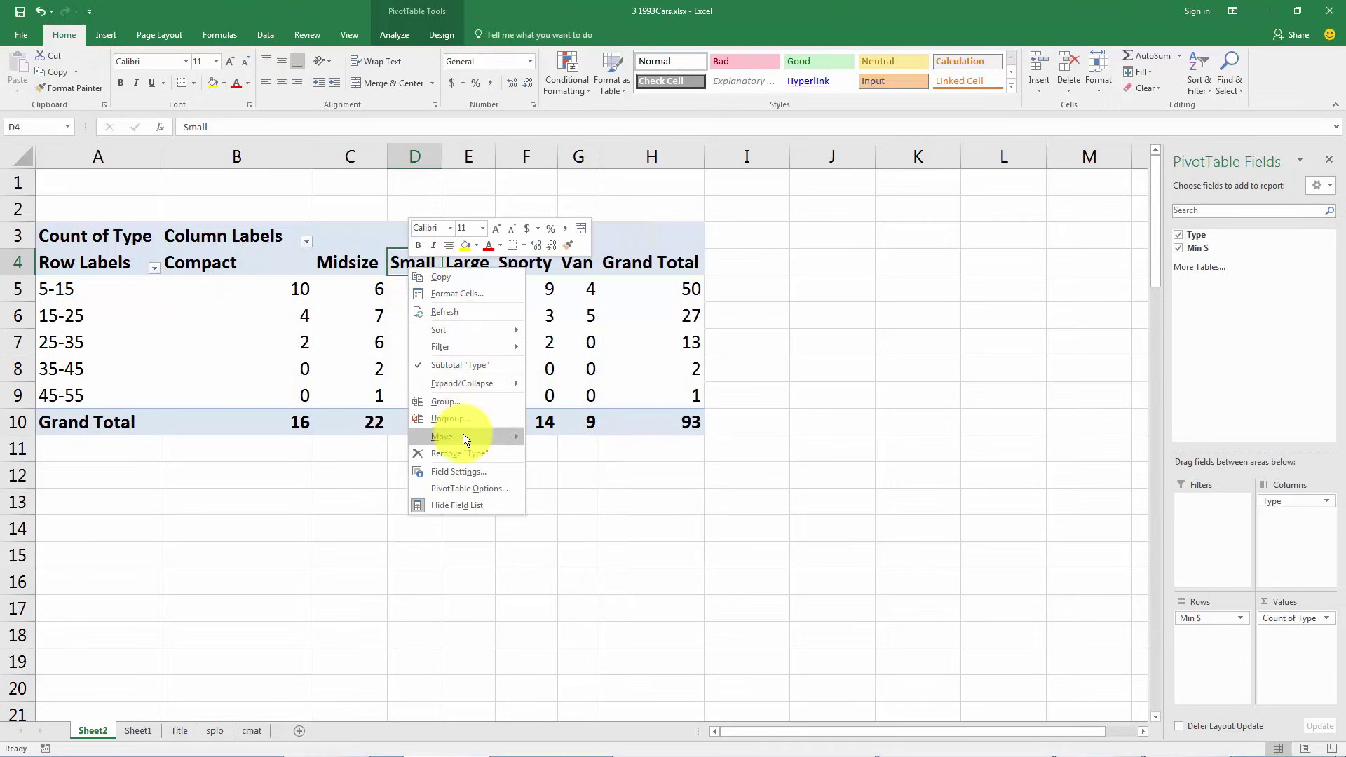
left_click(578, 456)
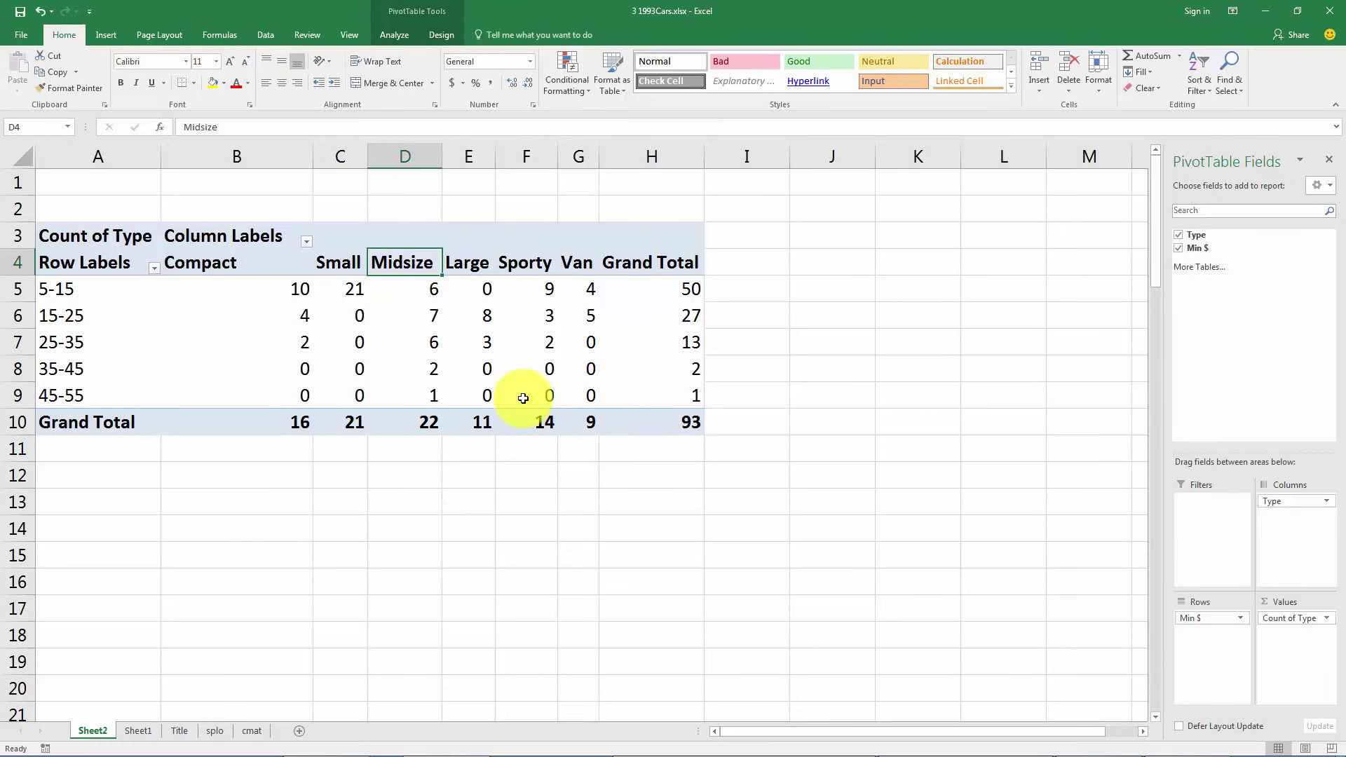
Step: Copy the pivot block A5:H10 and paste it at B4 of a new Sheet3
left_click_drag(673, 428, 21, 288)
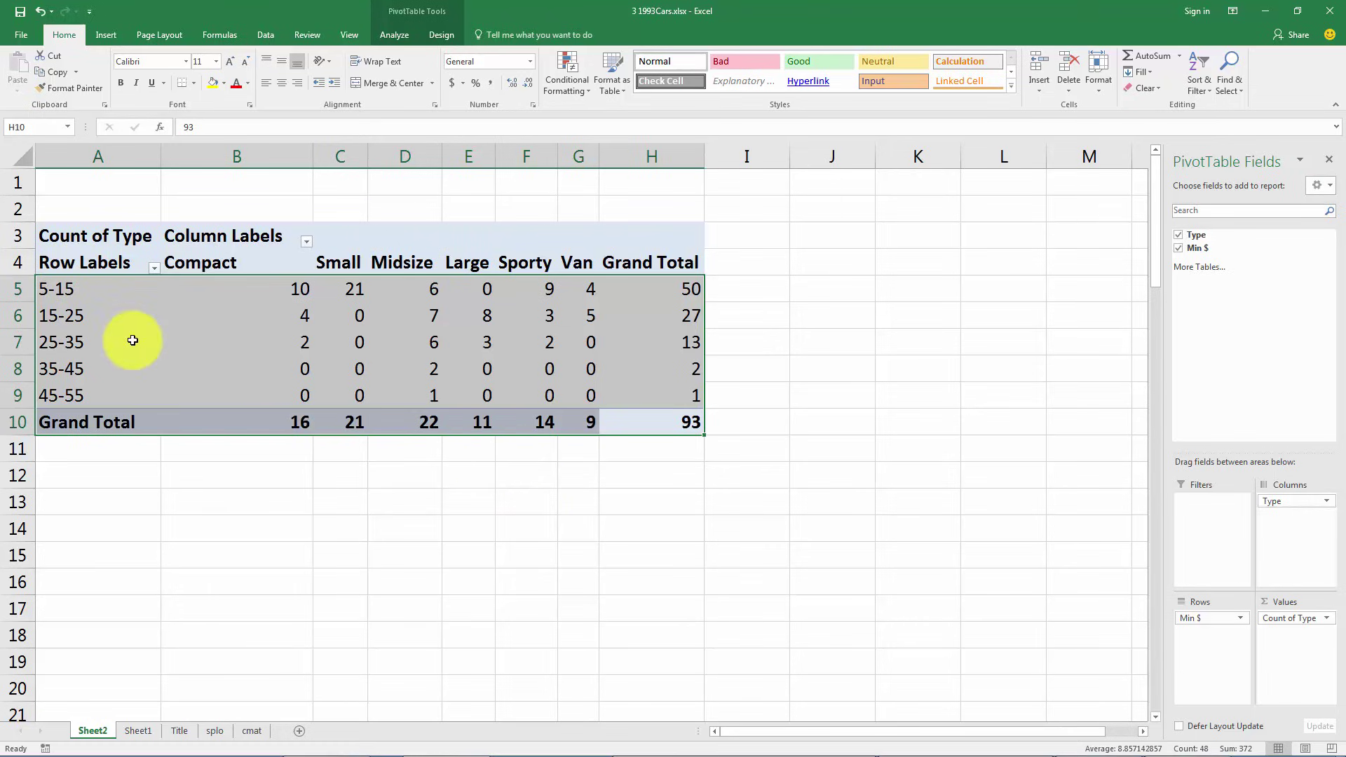
key("ctrl+c")
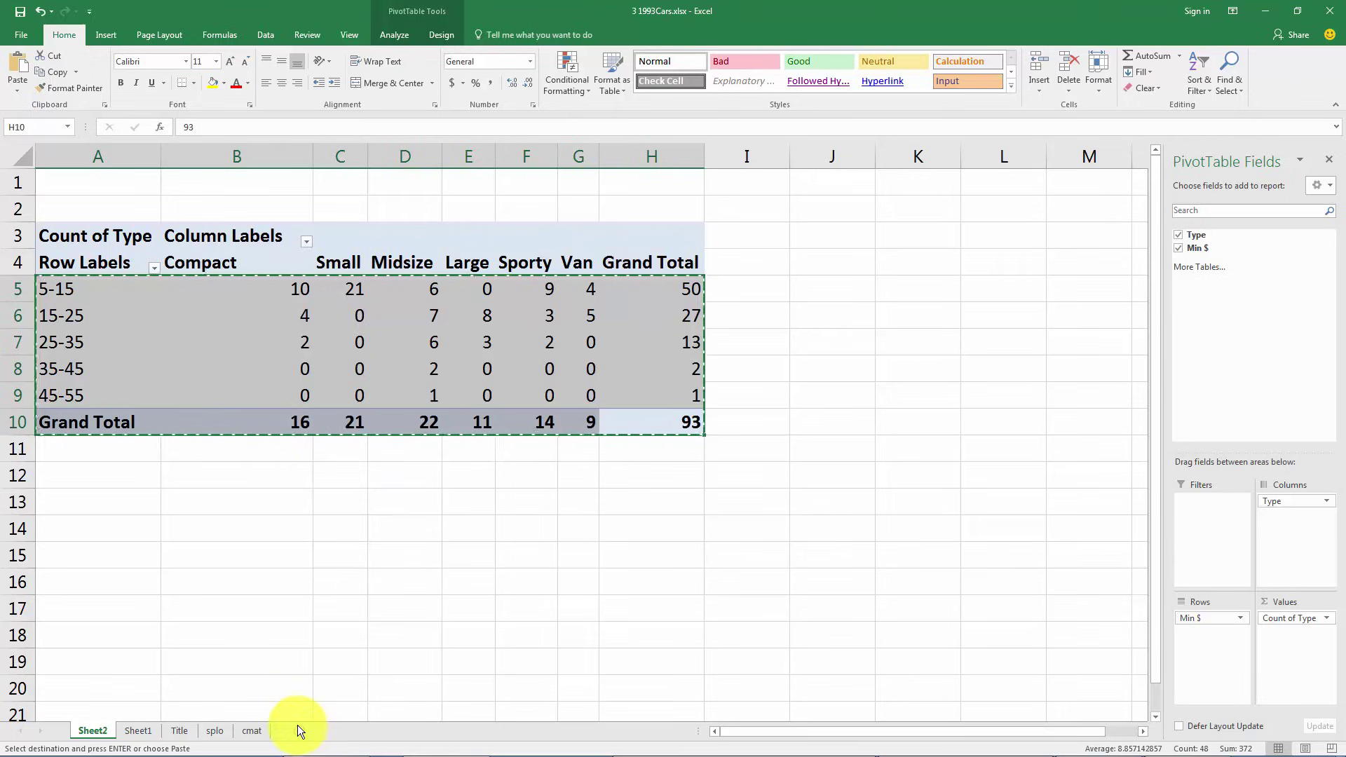
left_click(300, 730)
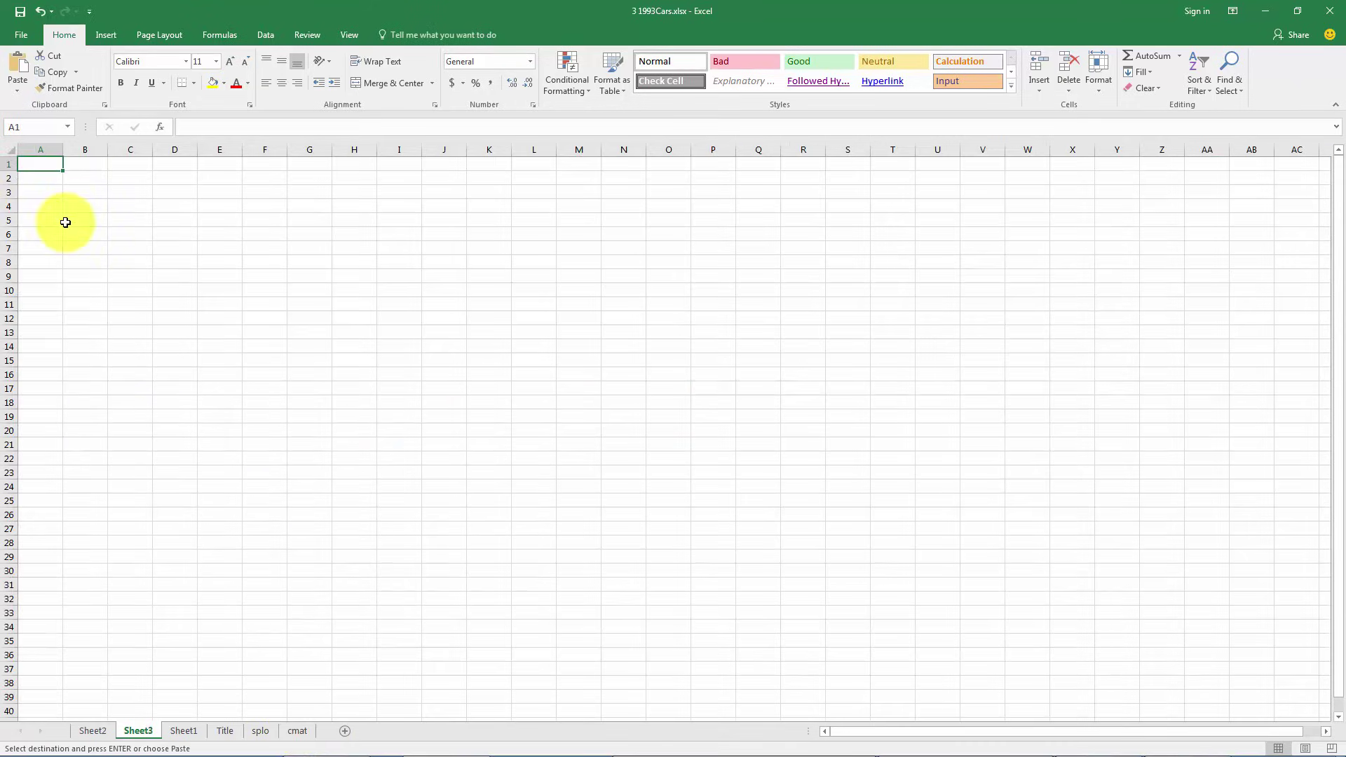
left_click(91, 207)
scroll(97, 219, "up", 4)
scroll(97, 219, "up", 2)
key("ctrl+v")
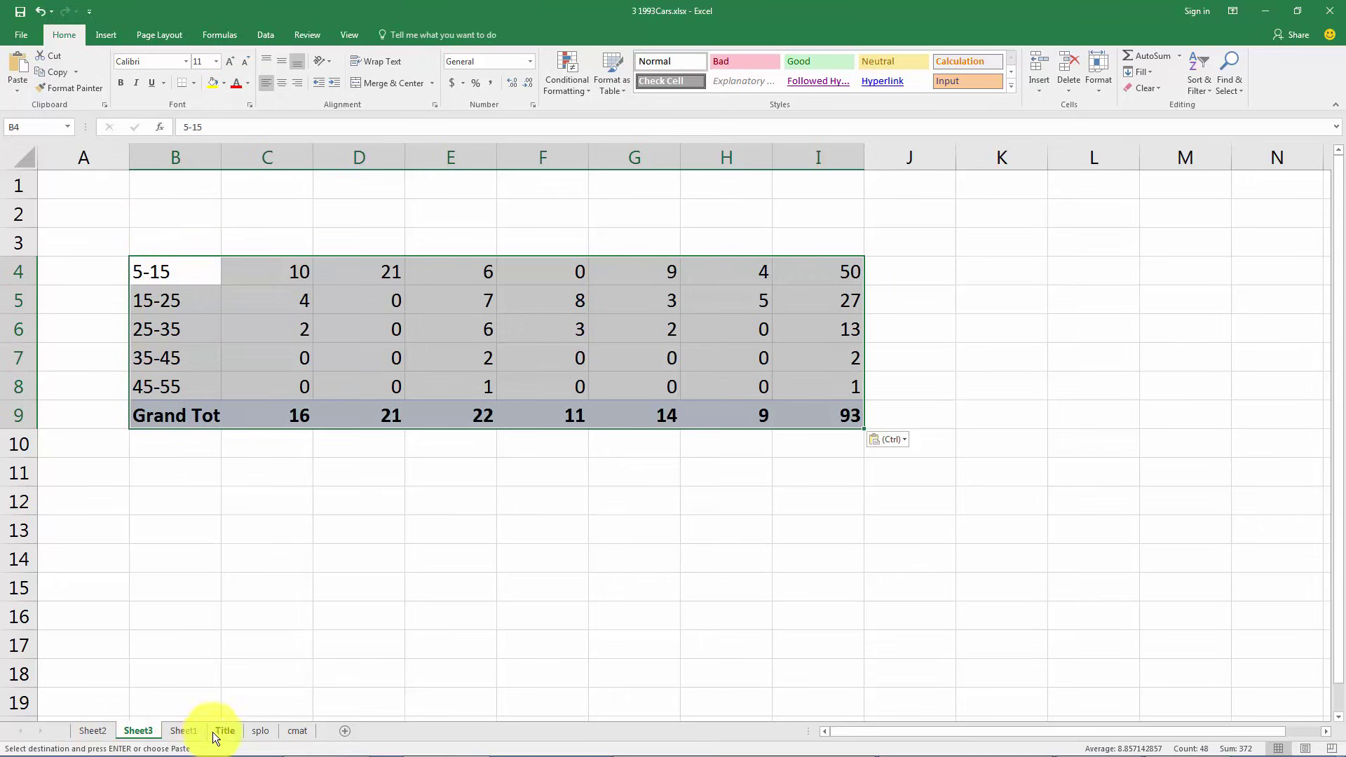
left_click(98, 732)
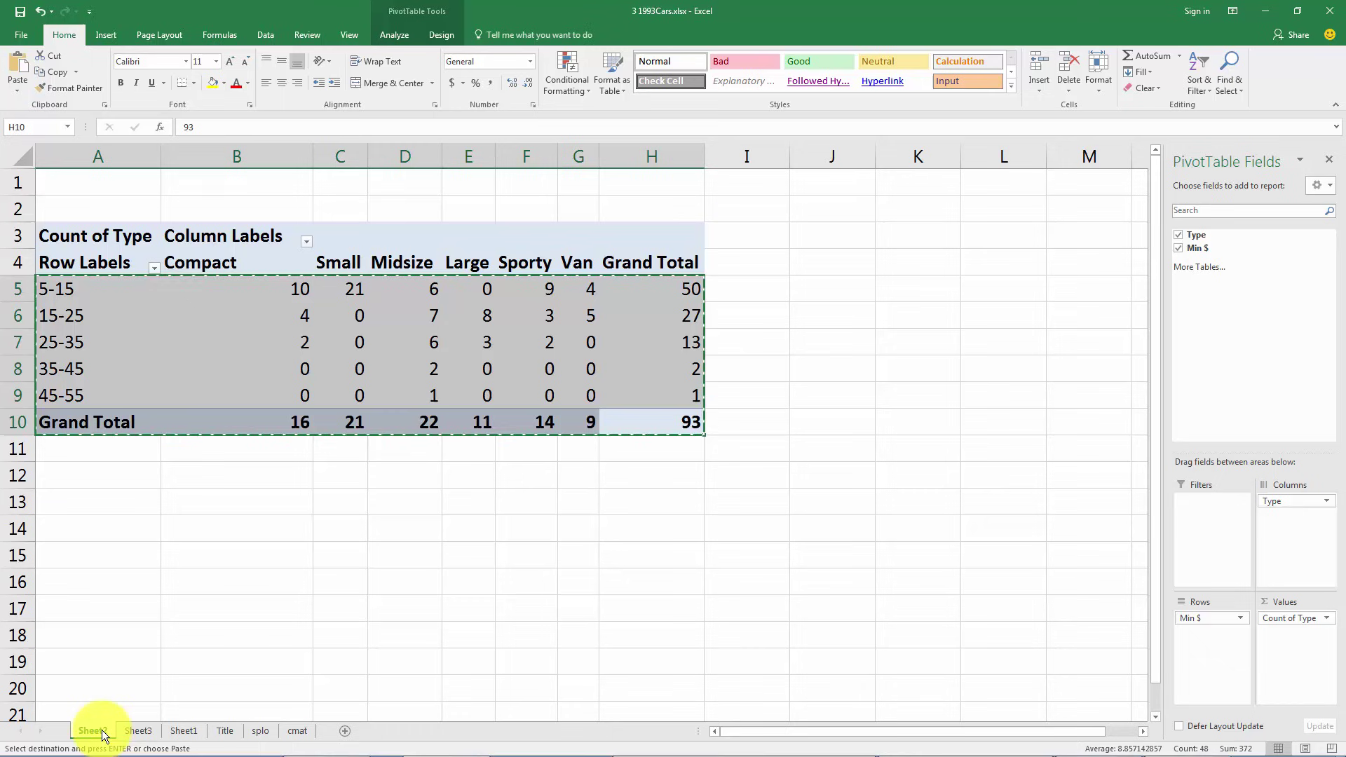
Step: Copy the Compact-to-Van type headers from the pivot into Sheet3 starting at C3
left_click(184, 731)
left_click(94, 731)
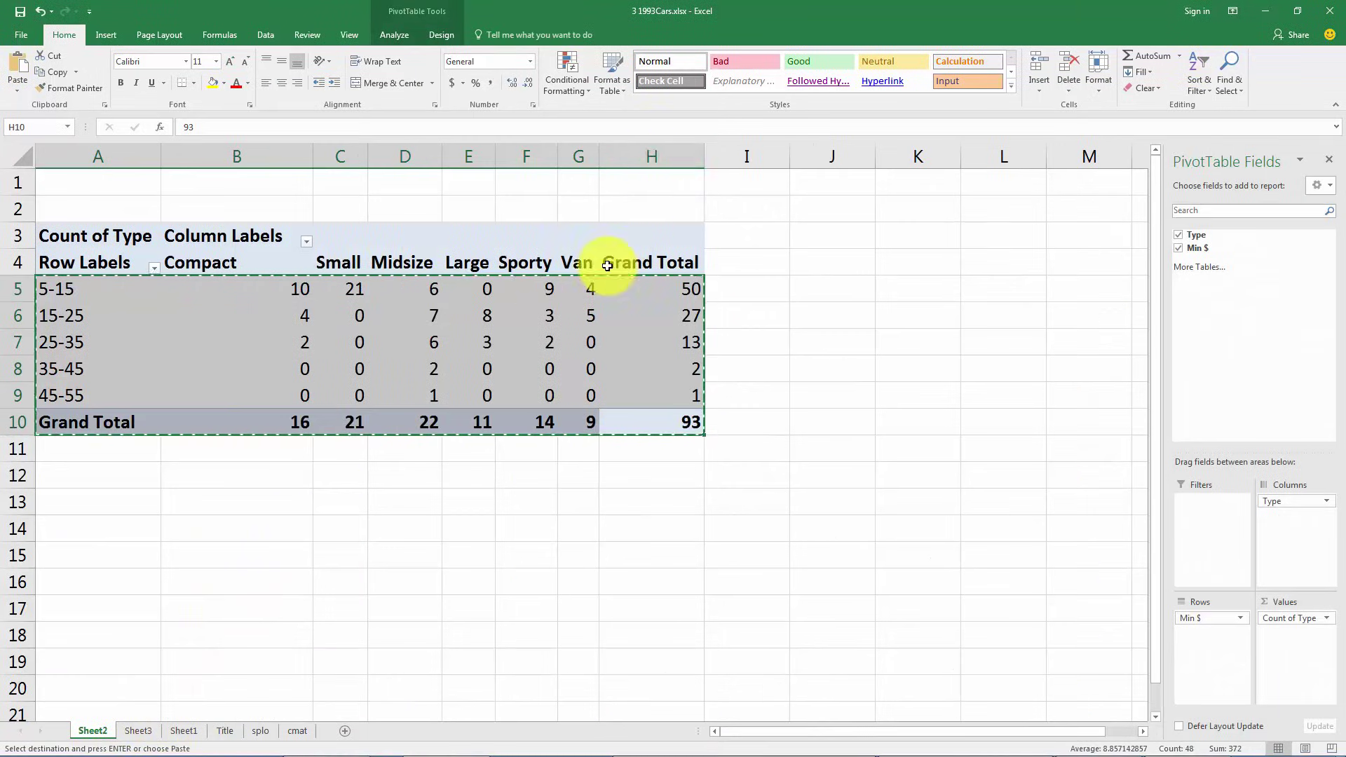
left_click_drag(326, 262, 570, 257)
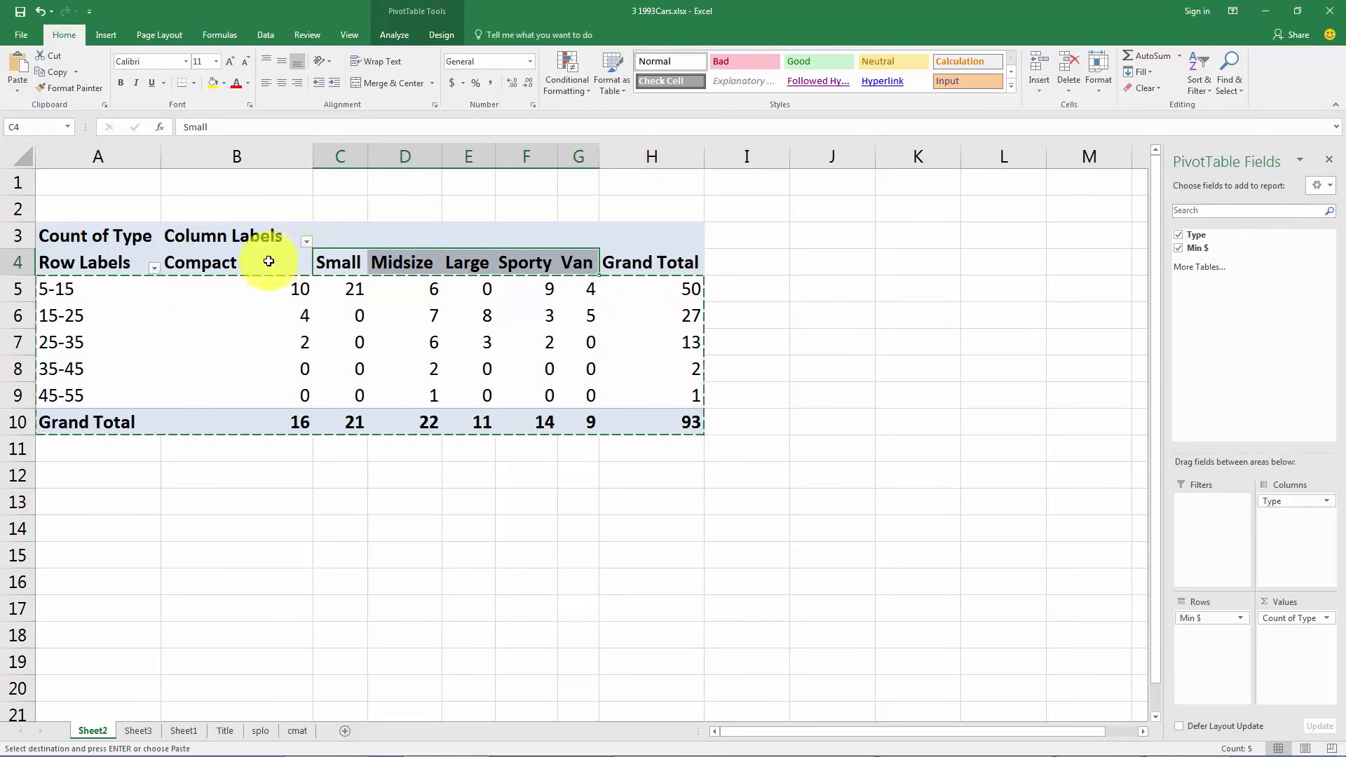
left_click_drag(242, 264, 584, 266)
key("ctrl+c")
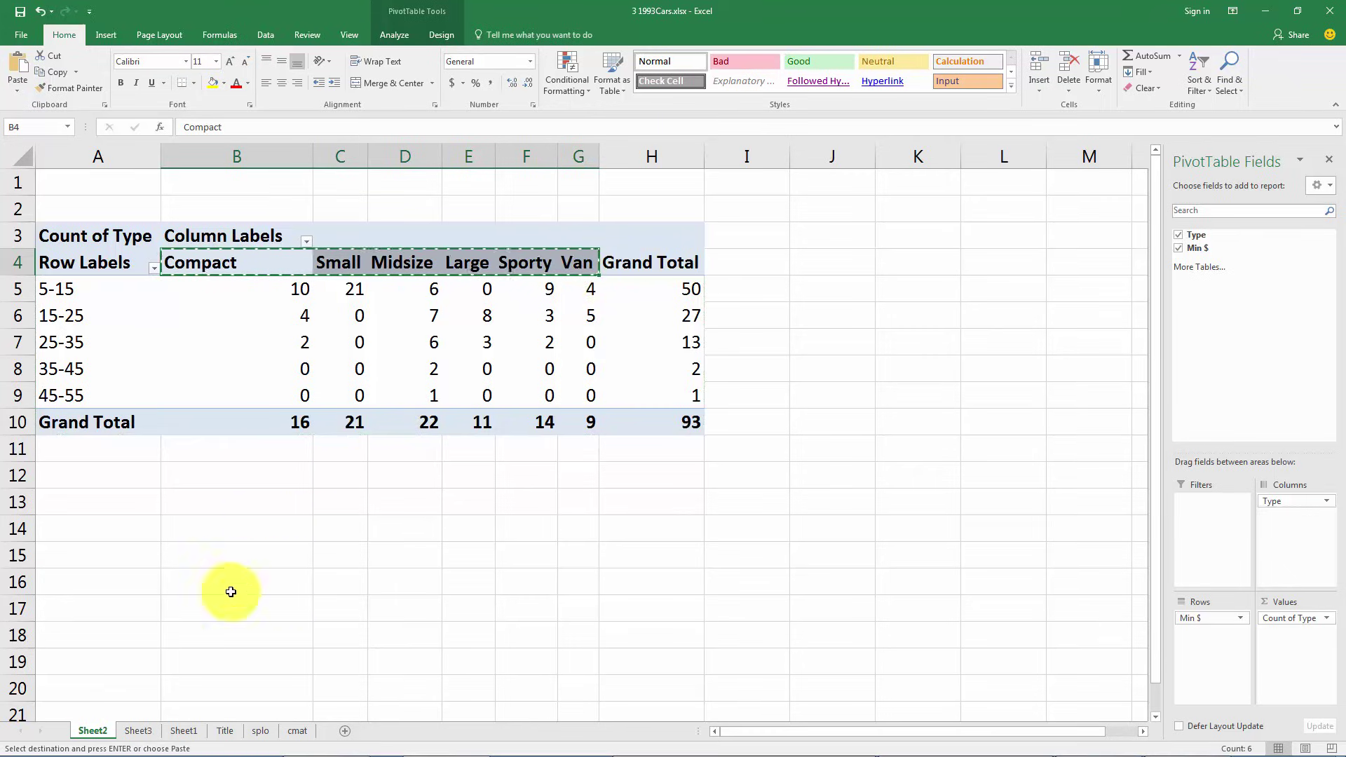
left_click(154, 736)
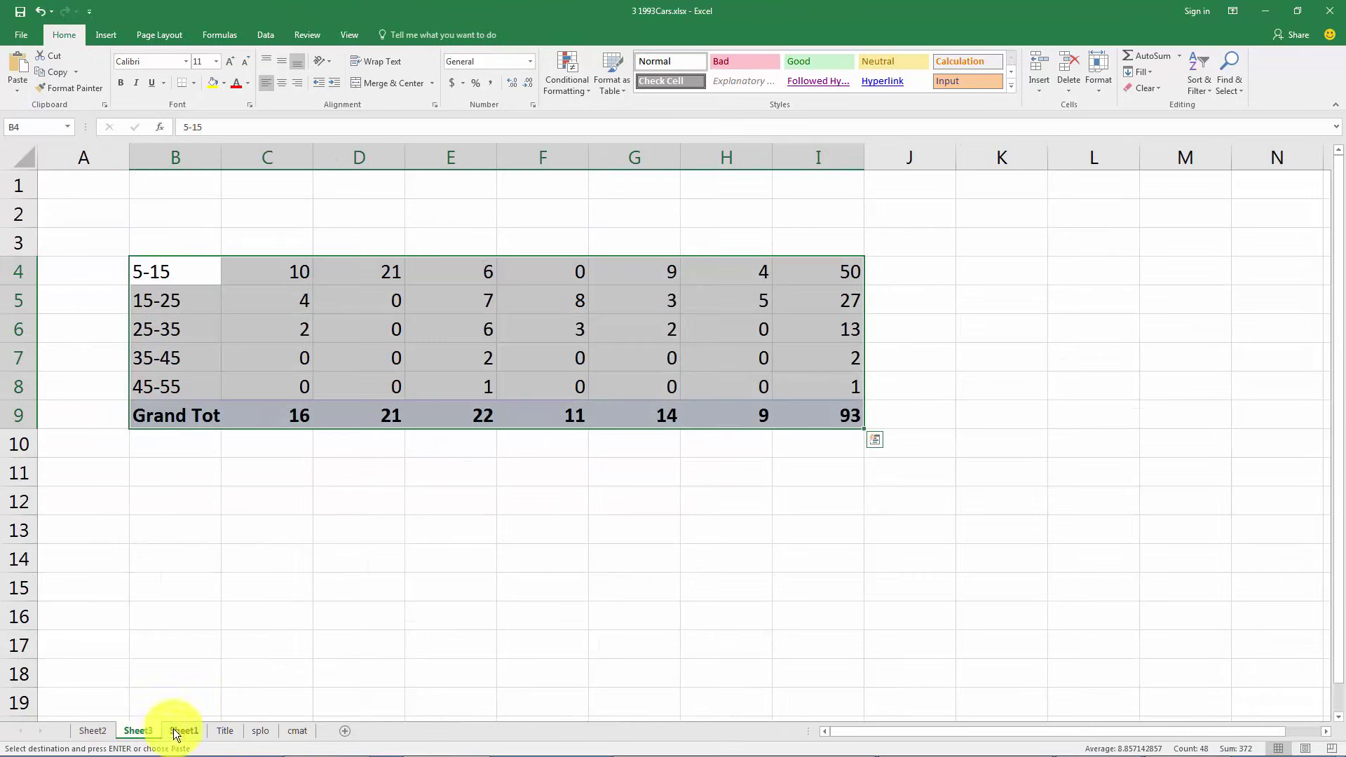
left_click(294, 243)
key("ctrl+v")
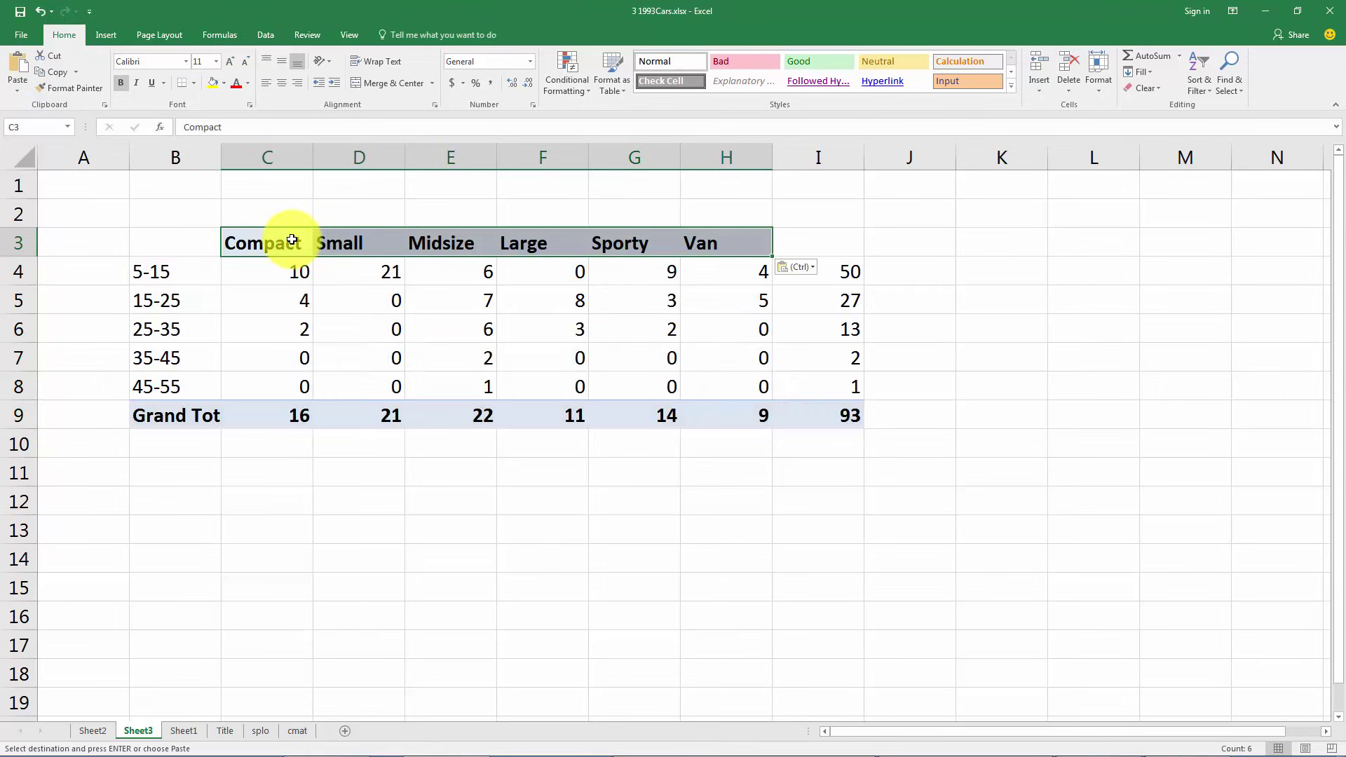
Step: Label I3 and B9 as Total and begin entering Price Bin in B3
left_click(802, 243)
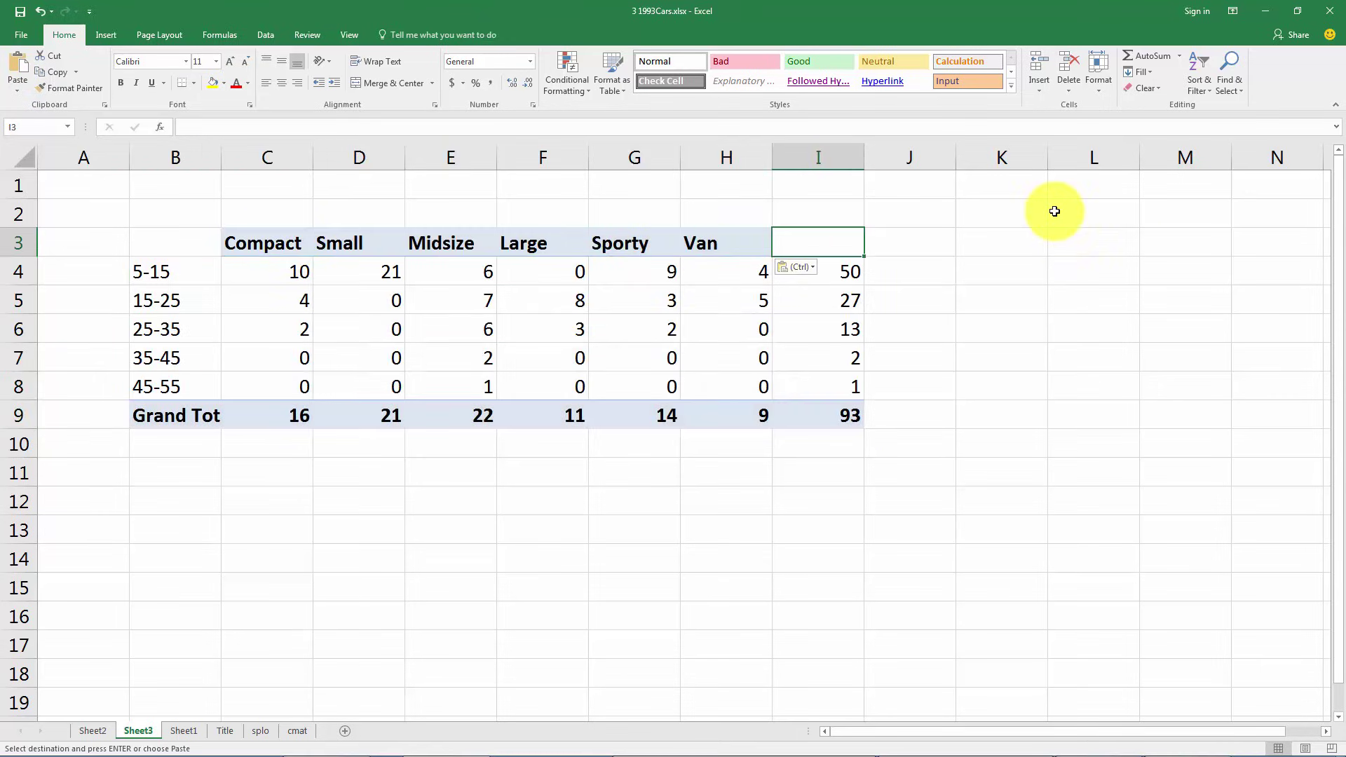
type("Total")
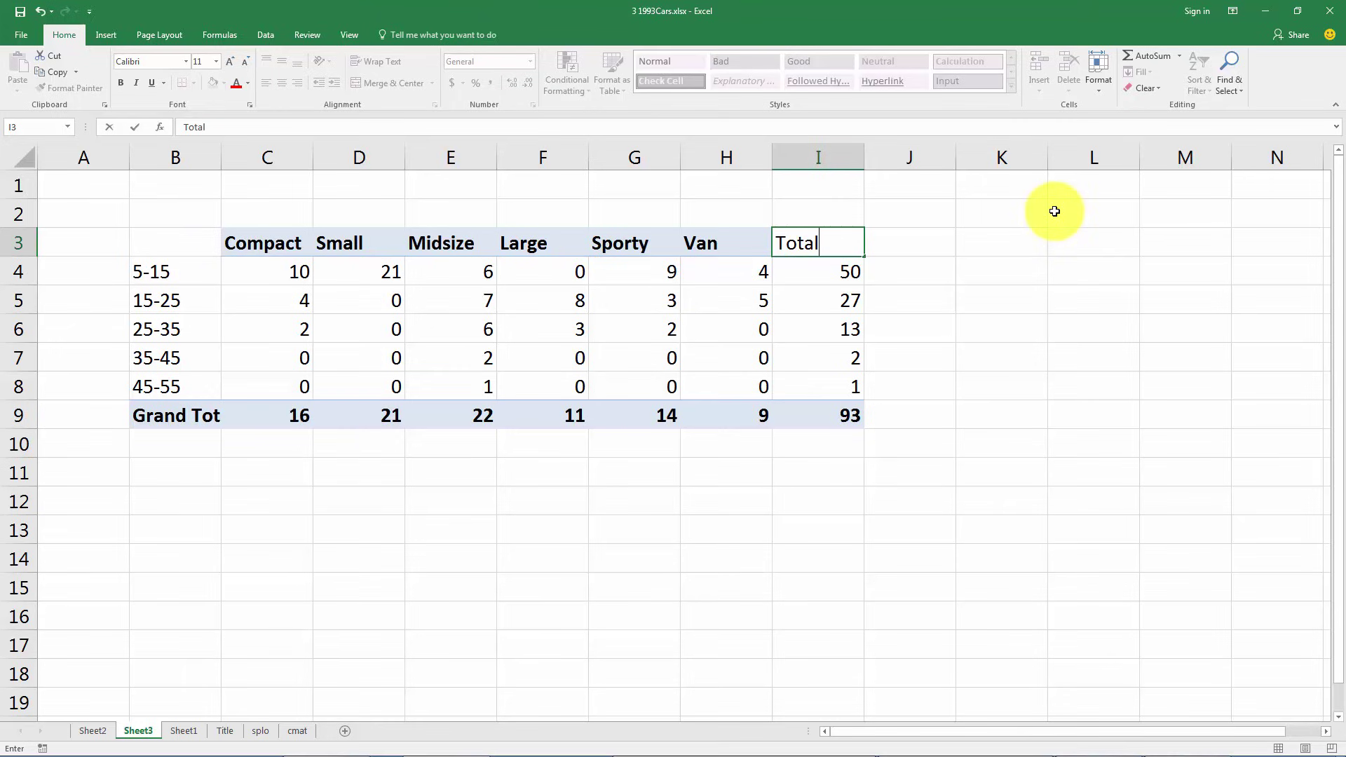
key("Return")
left_click(156, 418)
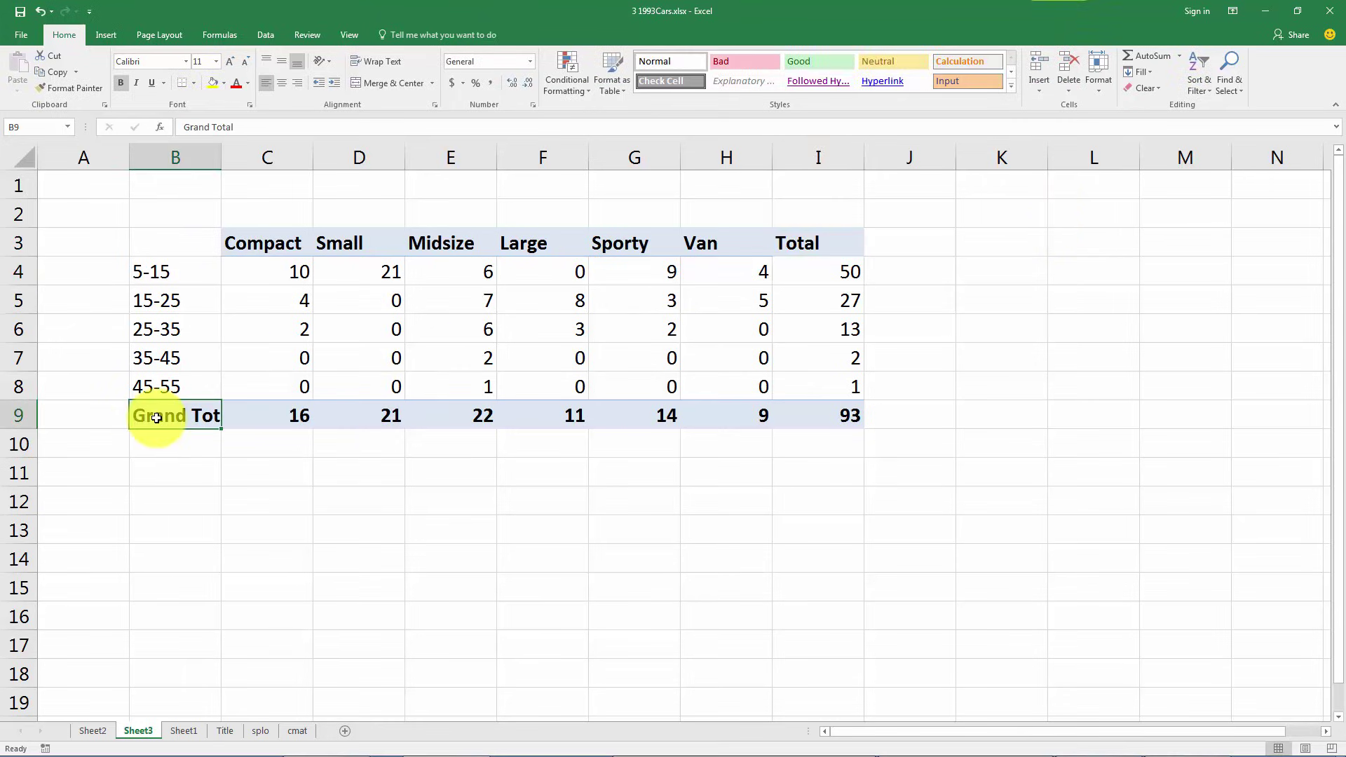
key("F2")
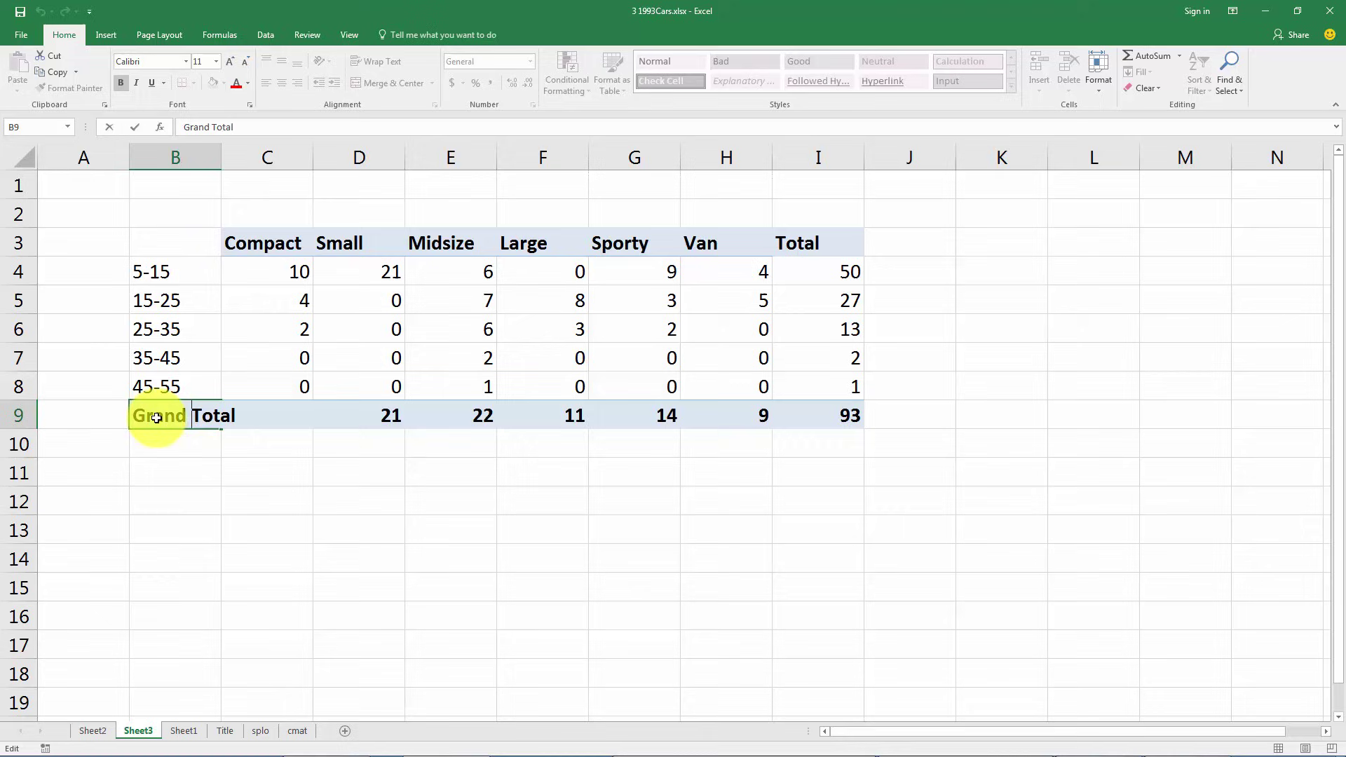
key("BackSpace")
key("BackSpace")
key("BackSpace")
key("BackSpace")
key("BackSpace")
key("BackSpace")
key("ctrl+Return")
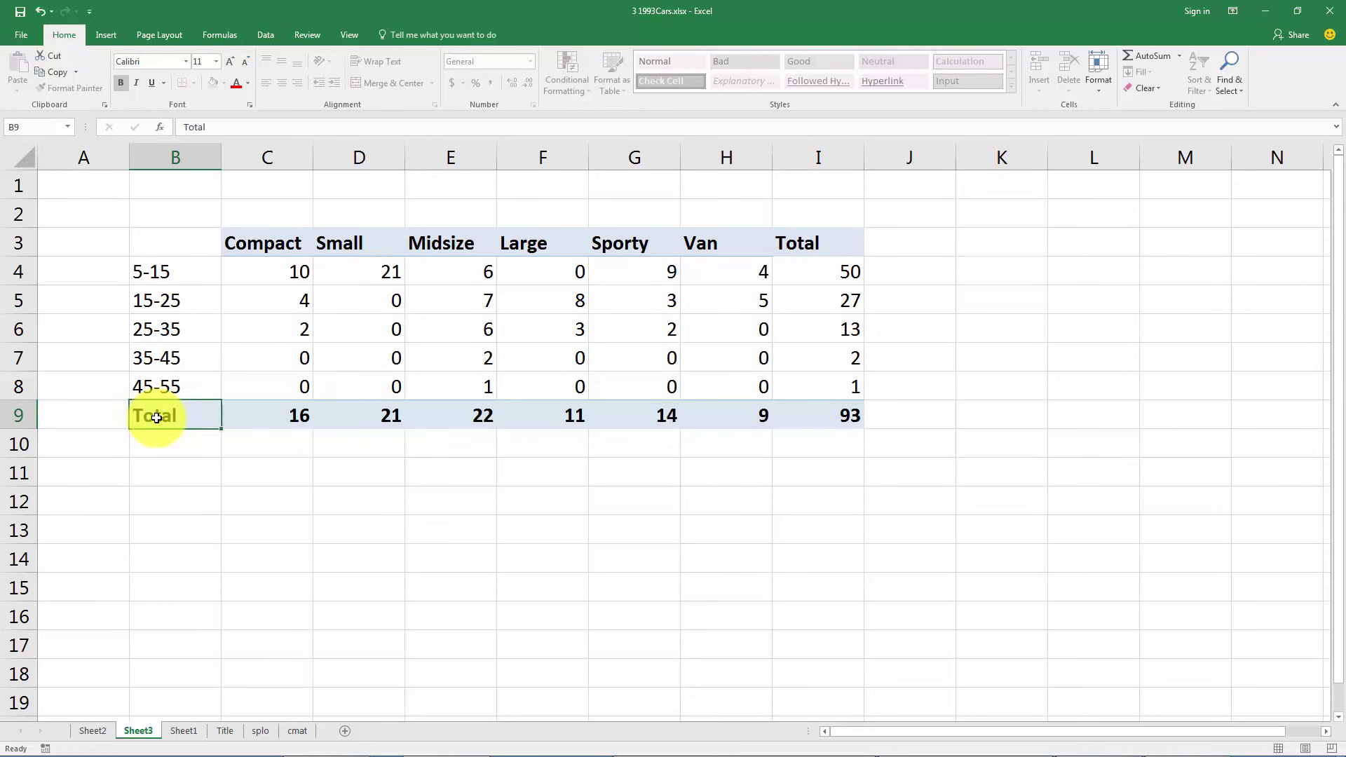
key("Up")
key("Up")
key("Up")
key("Up")
key("Up")
key("Up")
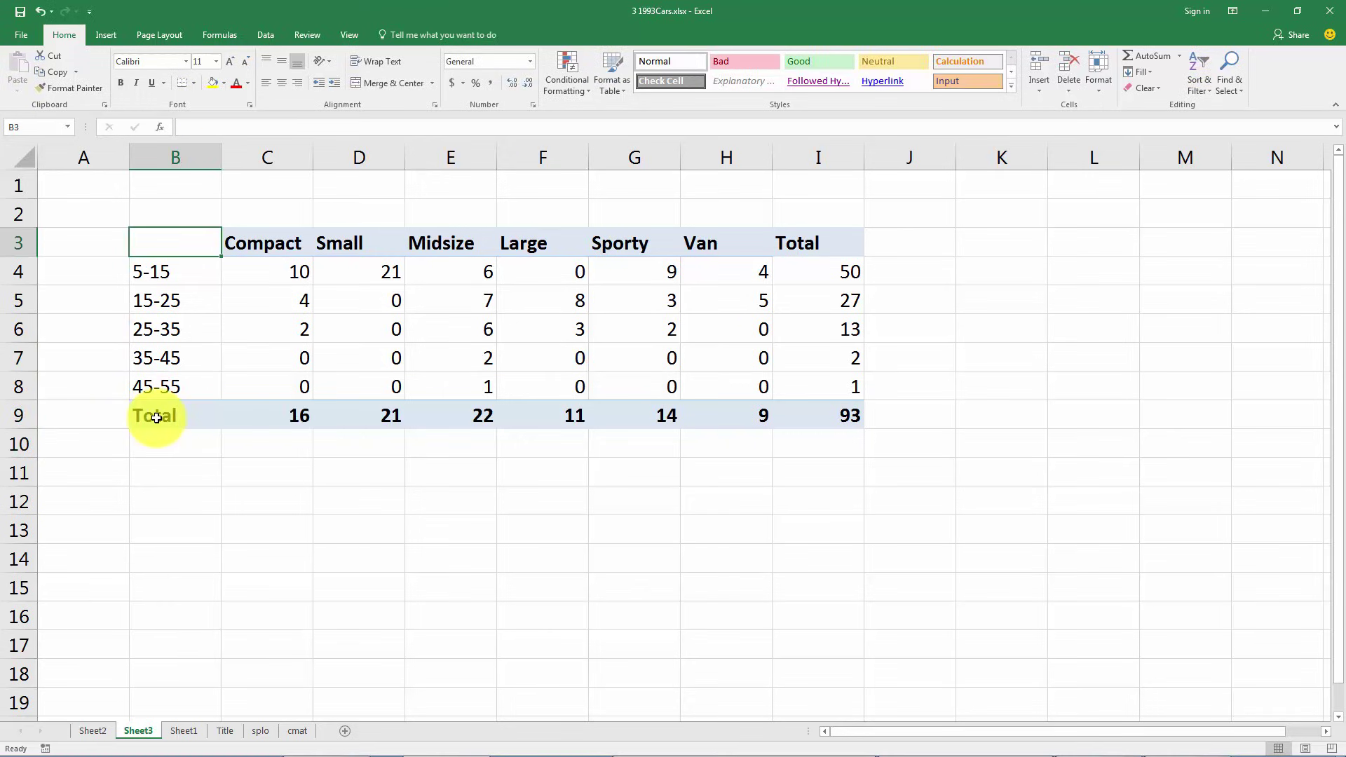
type("Price Bin")
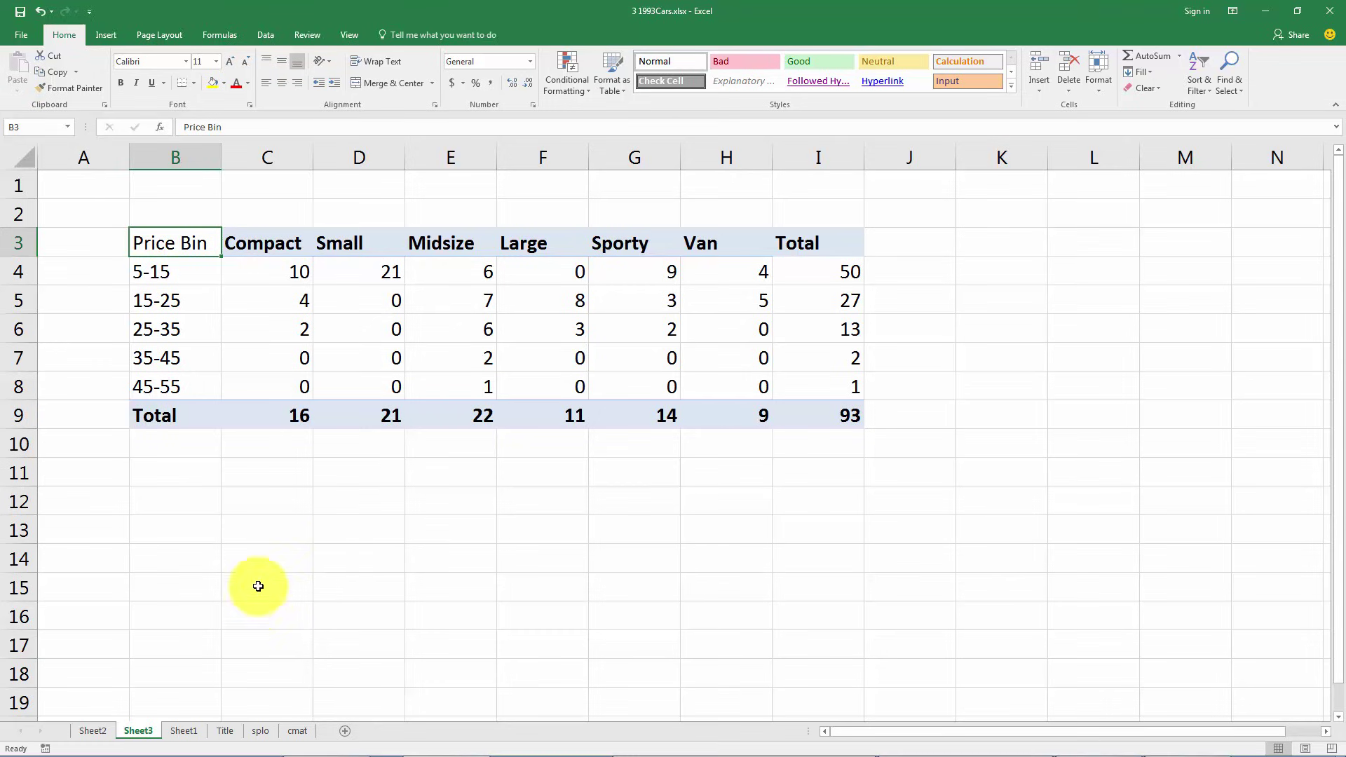
Step: Enter 'Price Bin' in B3 and copy C3's bold header formatting onto it with Format Painter
key("Down")
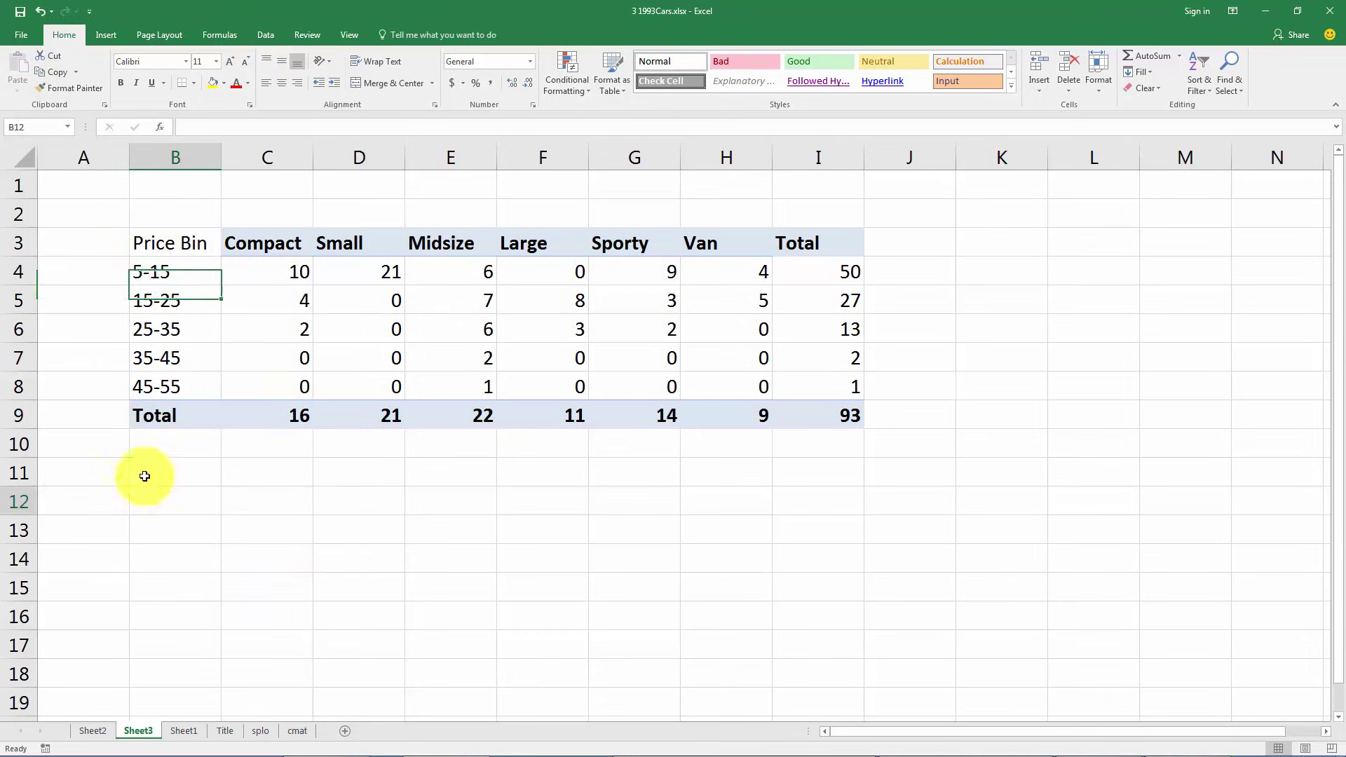
left_click(292, 240)
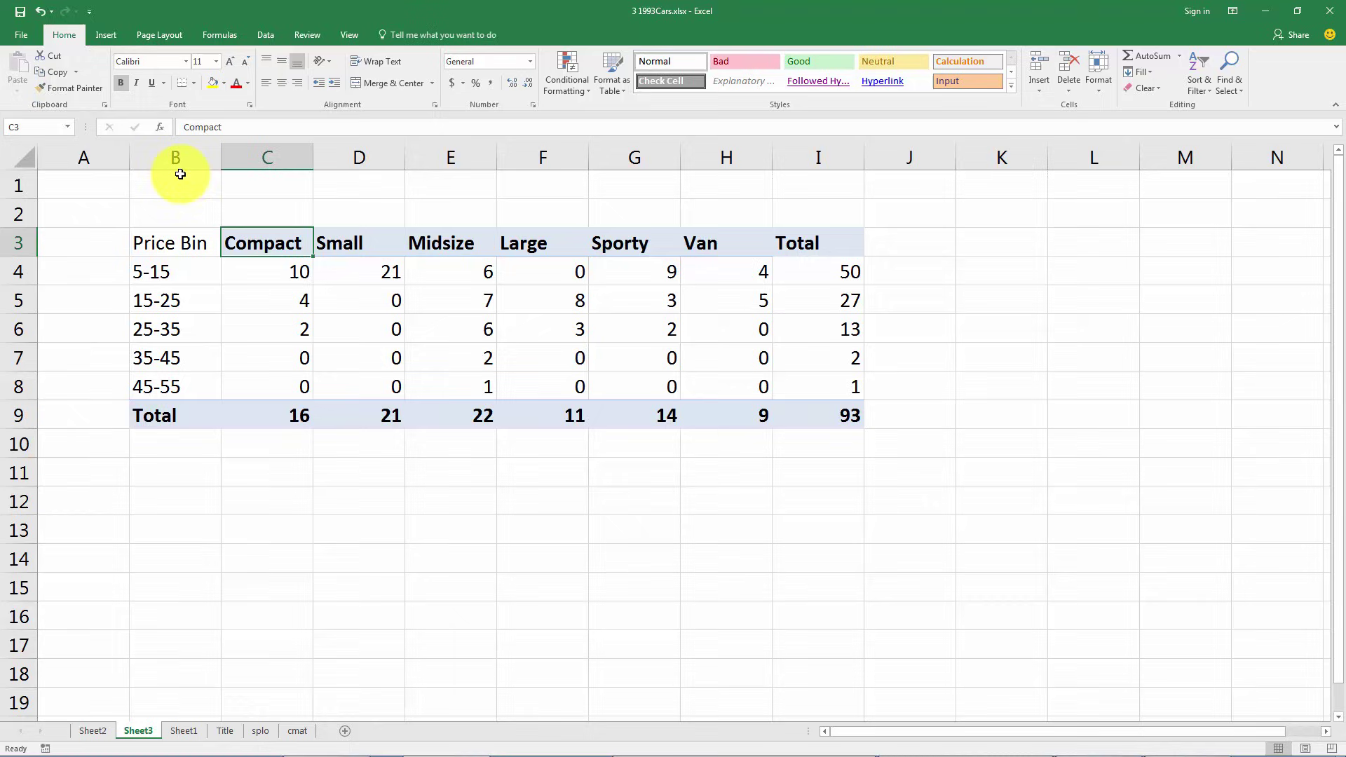
left_click(61, 91)
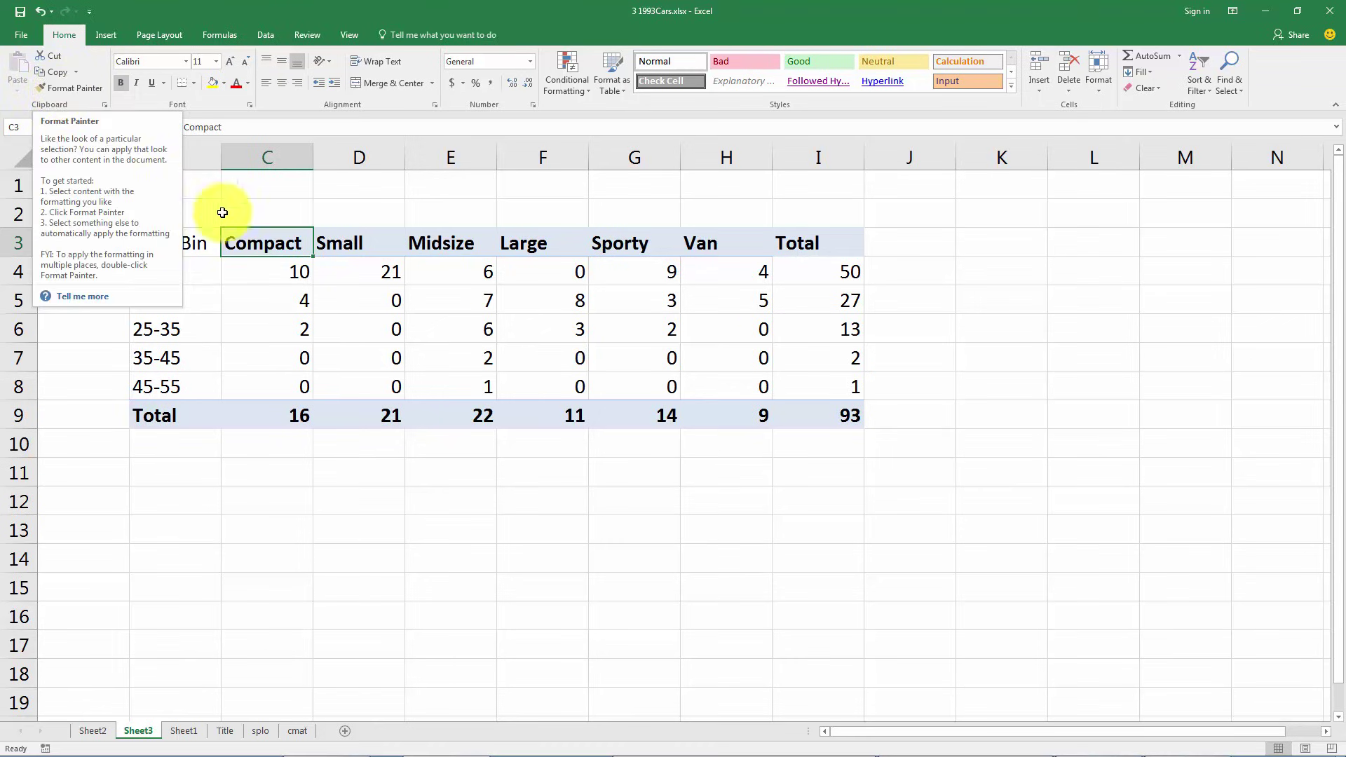
left_click(270, 245)
left_click(74, 89)
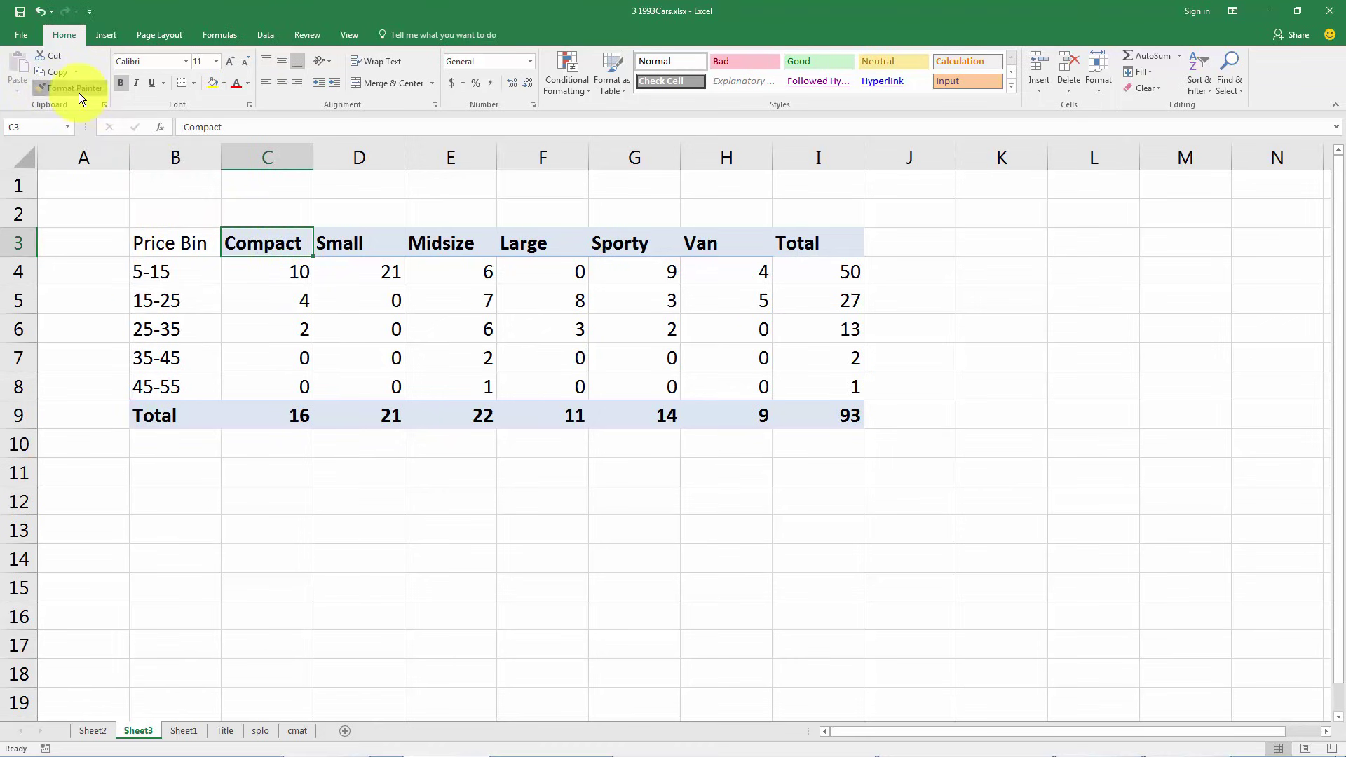
left_click(169, 245)
left_click(287, 569)
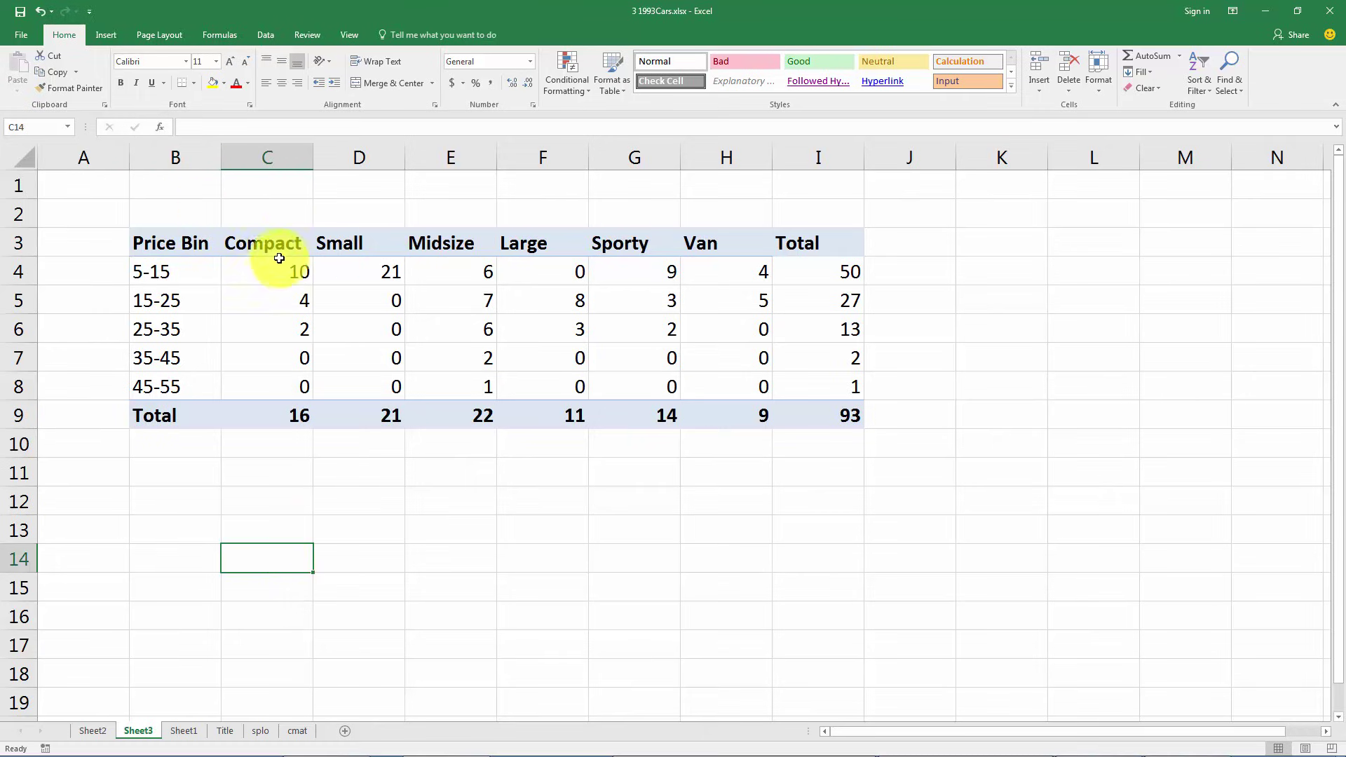
left_click_drag(158, 244, 830, 416)
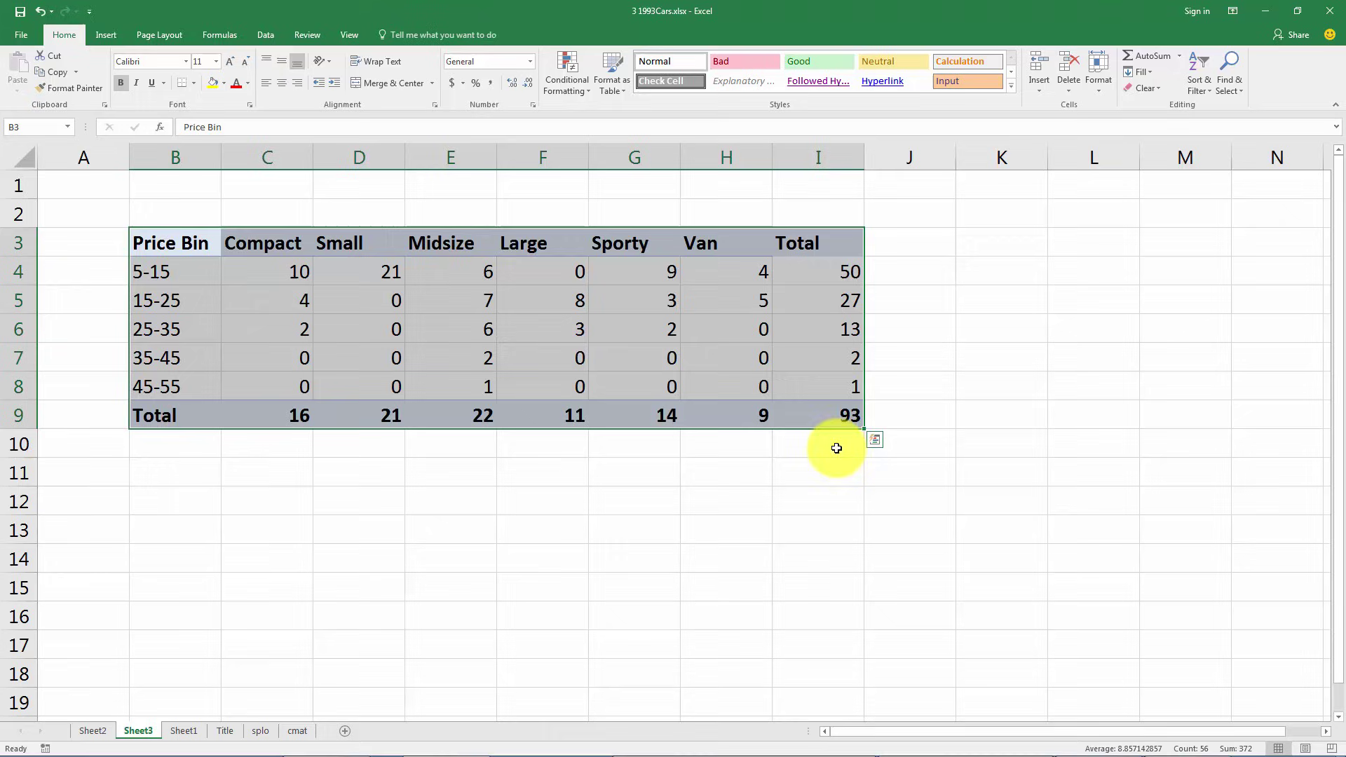
Step: Center the type headers, counts and totals in C3:I9, leaving Price Bin labels left-aligned
left_click(281, 83)
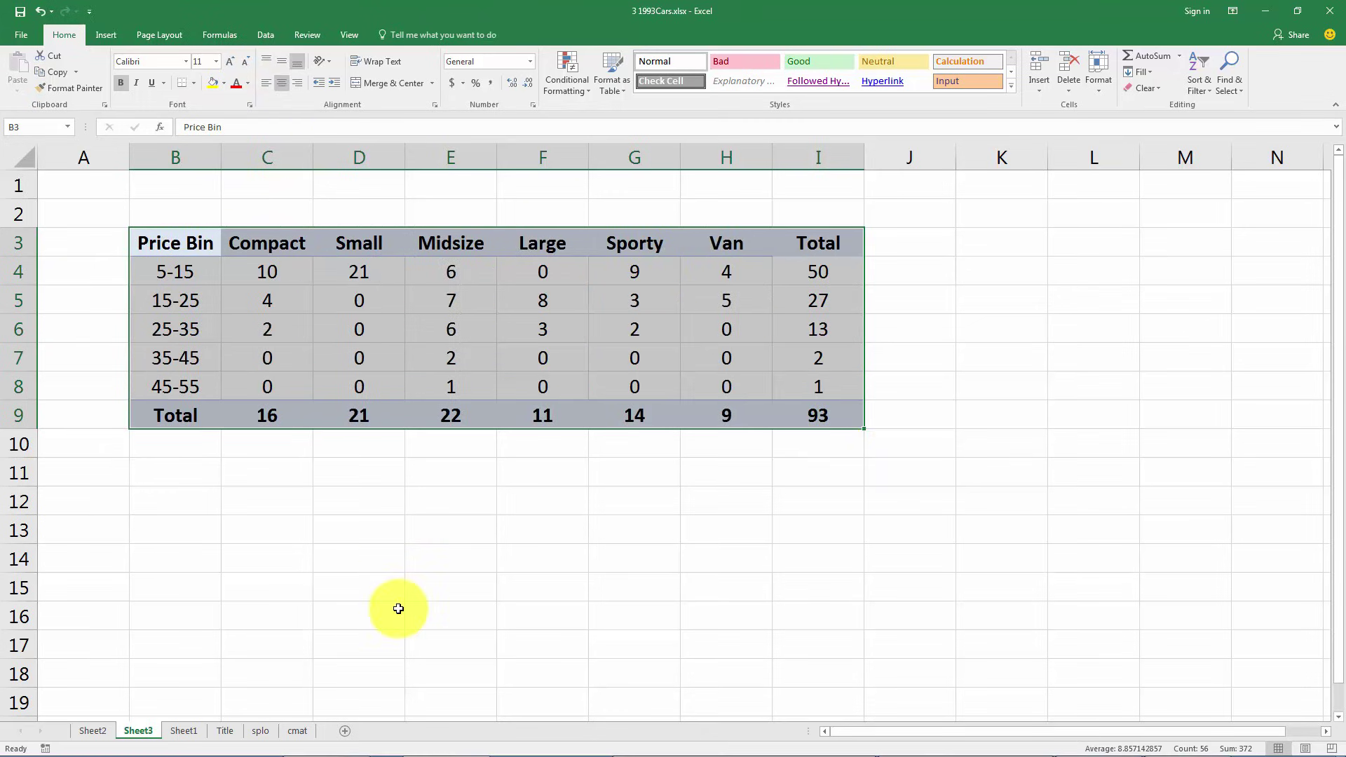
key("ctrl+z")
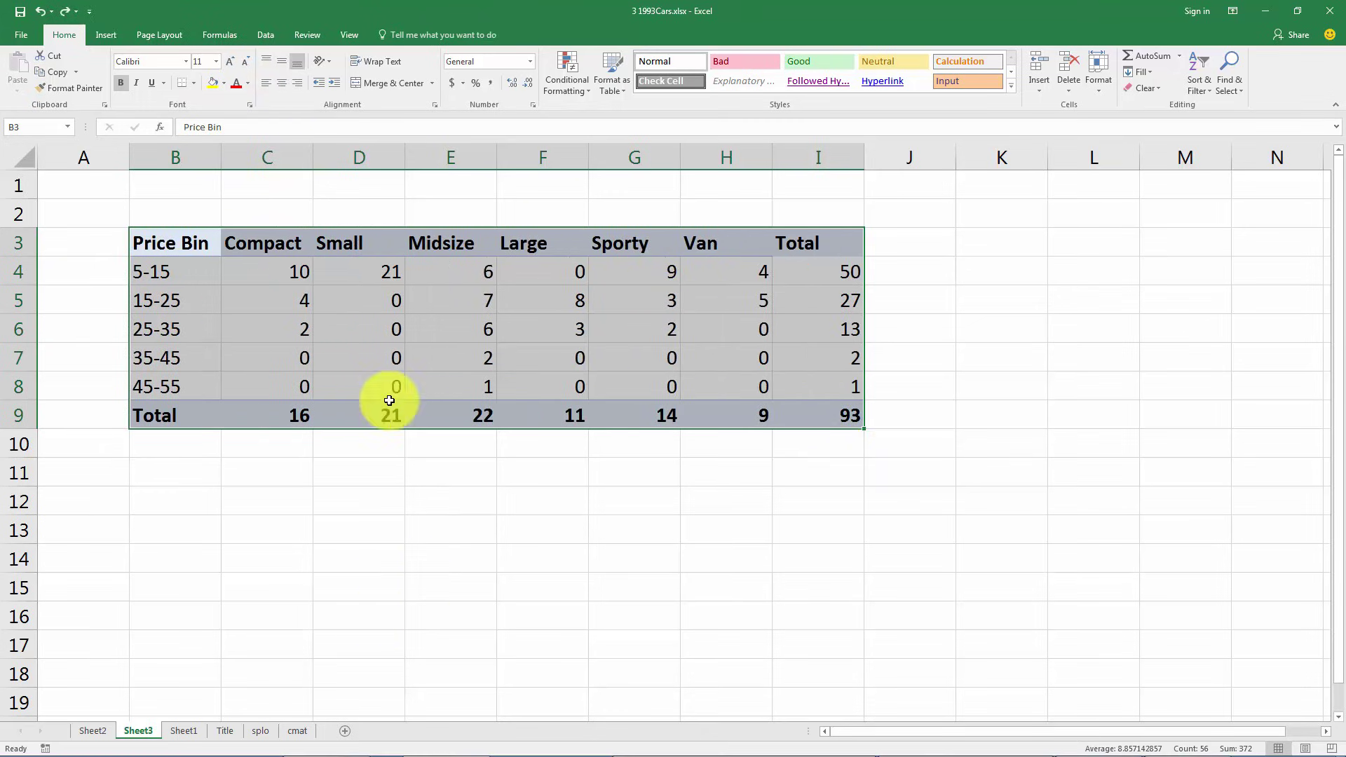
left_click(394, 490)
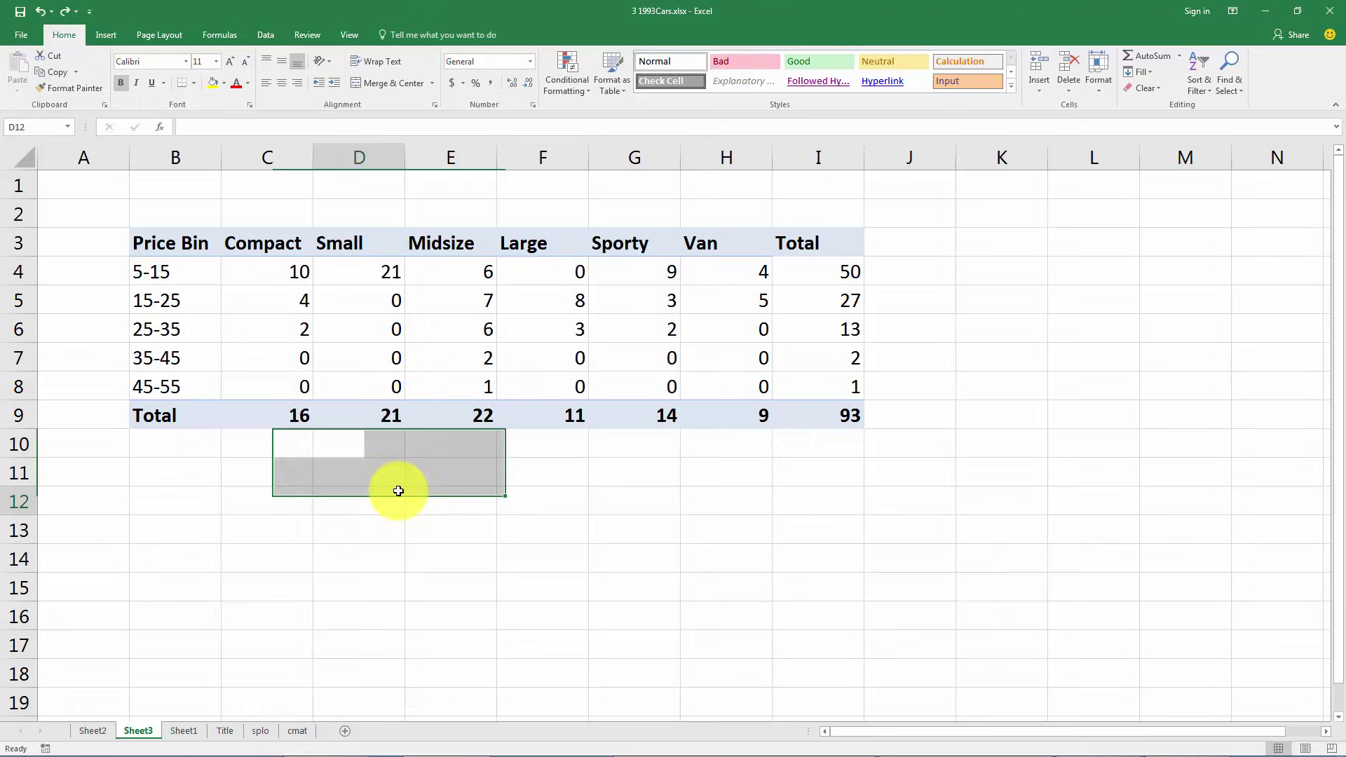
left_click(342, 240)
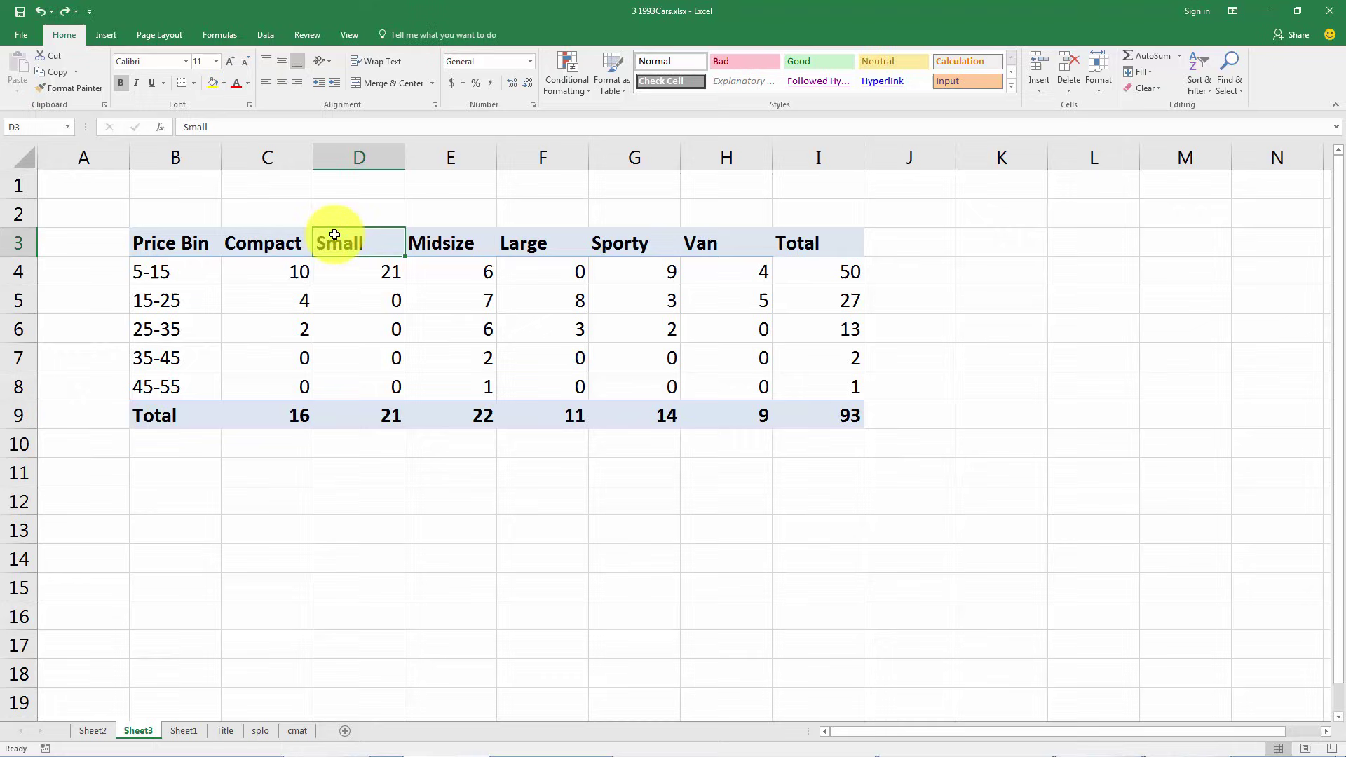
left_click_drag(389, 269, 385, 423)
left_click(376, 615)
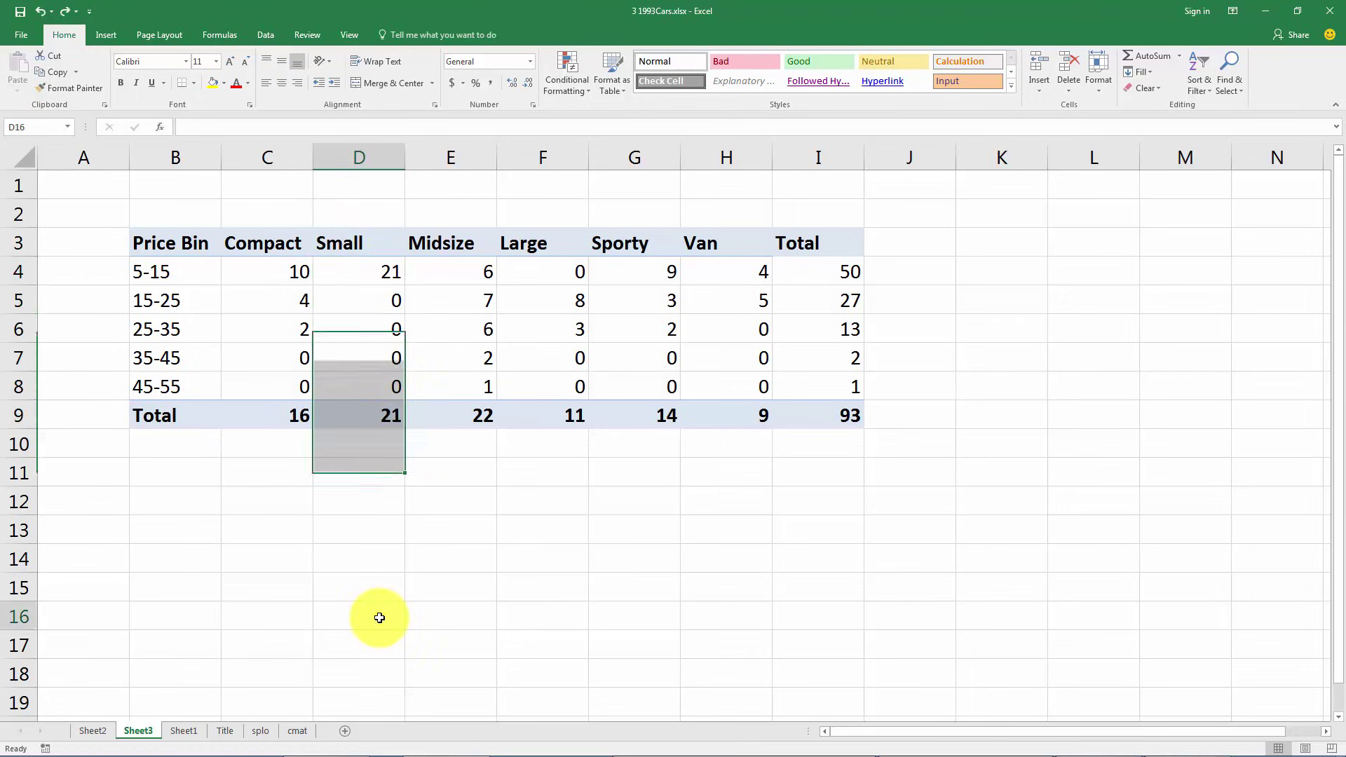
left_click_drag(255, 245, 819, 420)
left_click(281, 83)
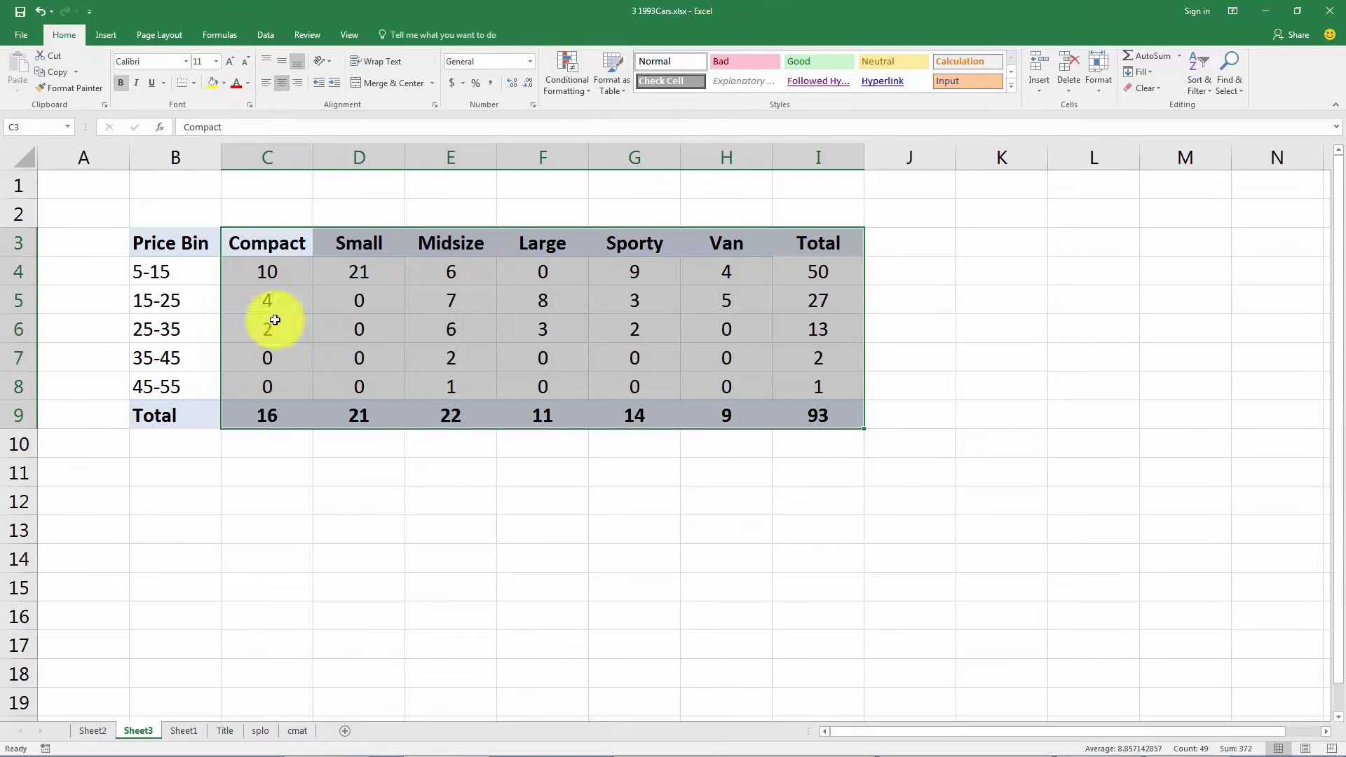
left_click(265, 532)
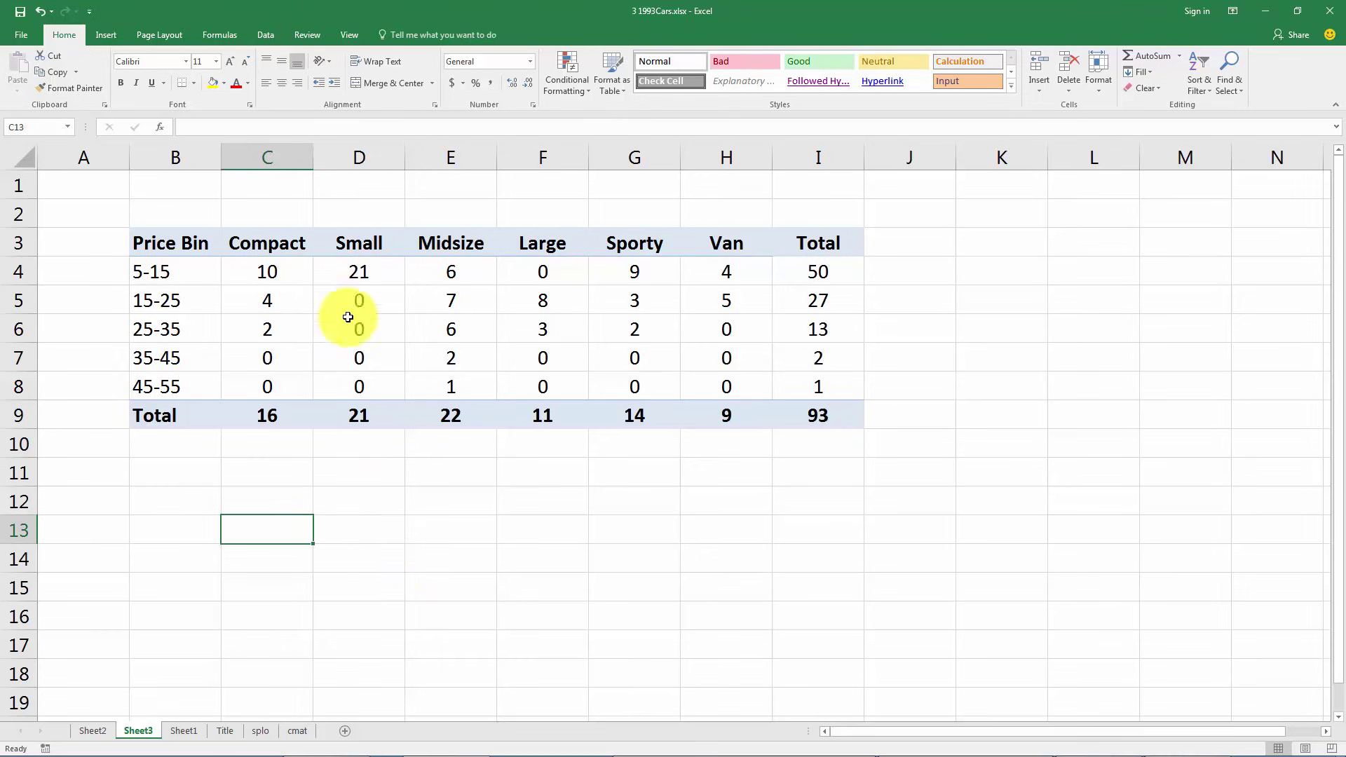
left_click(359, 276)
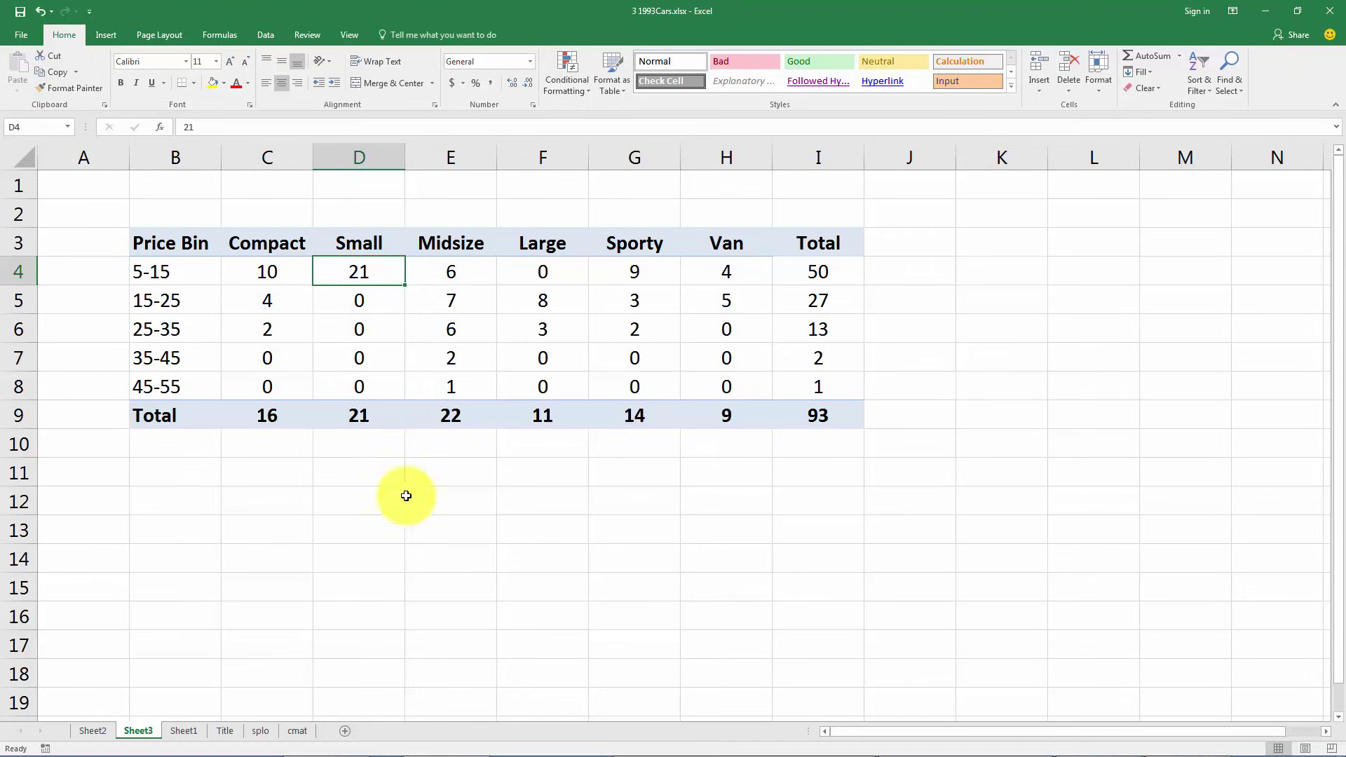
left_click(266, 271)
left_click_drag(265, 271, 264, 321)
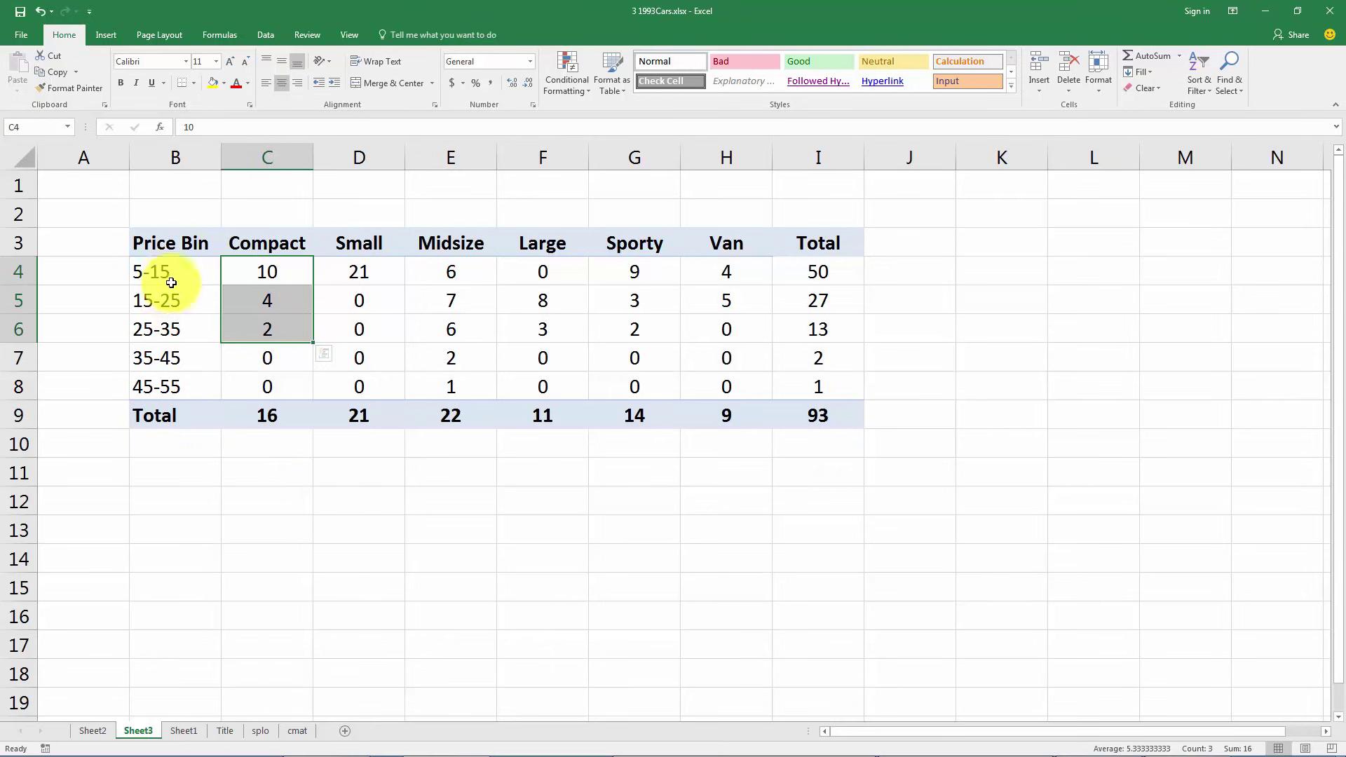
left_click(410, 499)
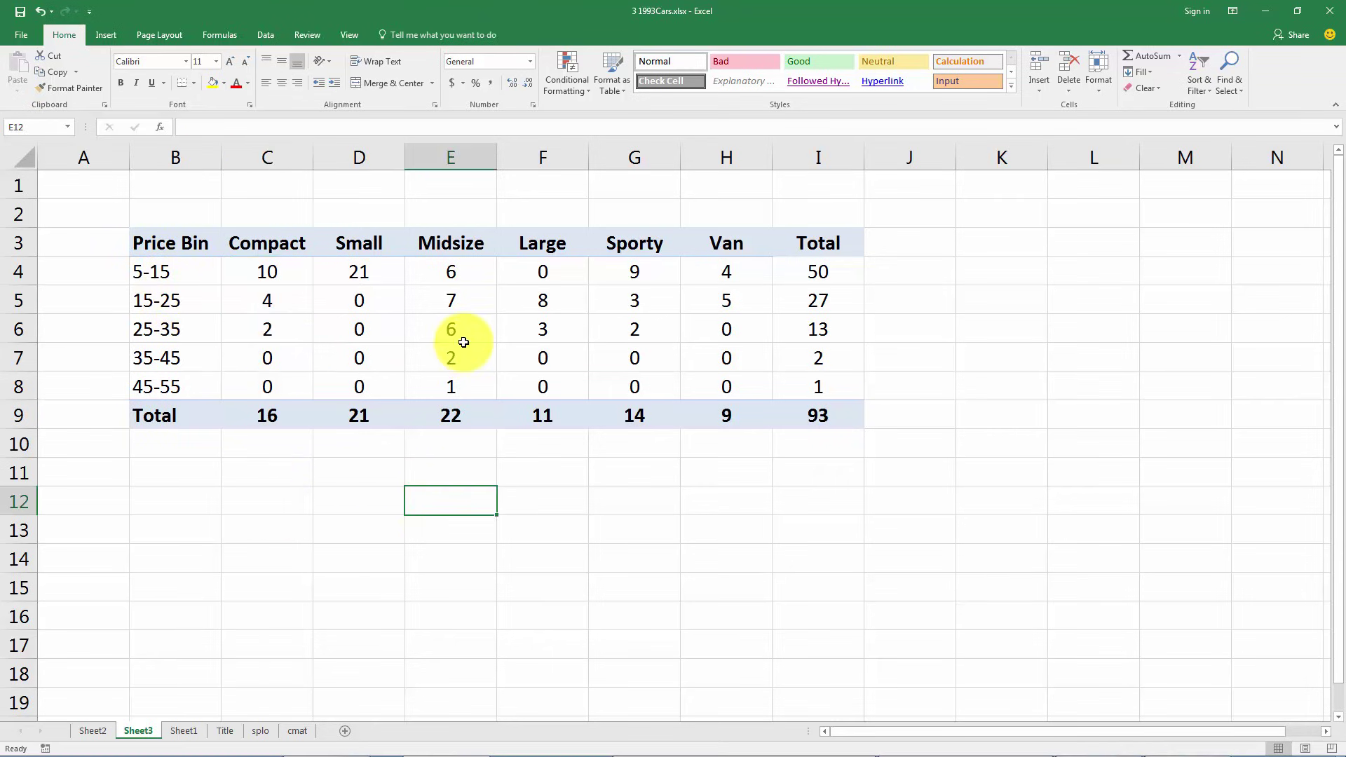
left_click_drag(438, 274, 452, 393)
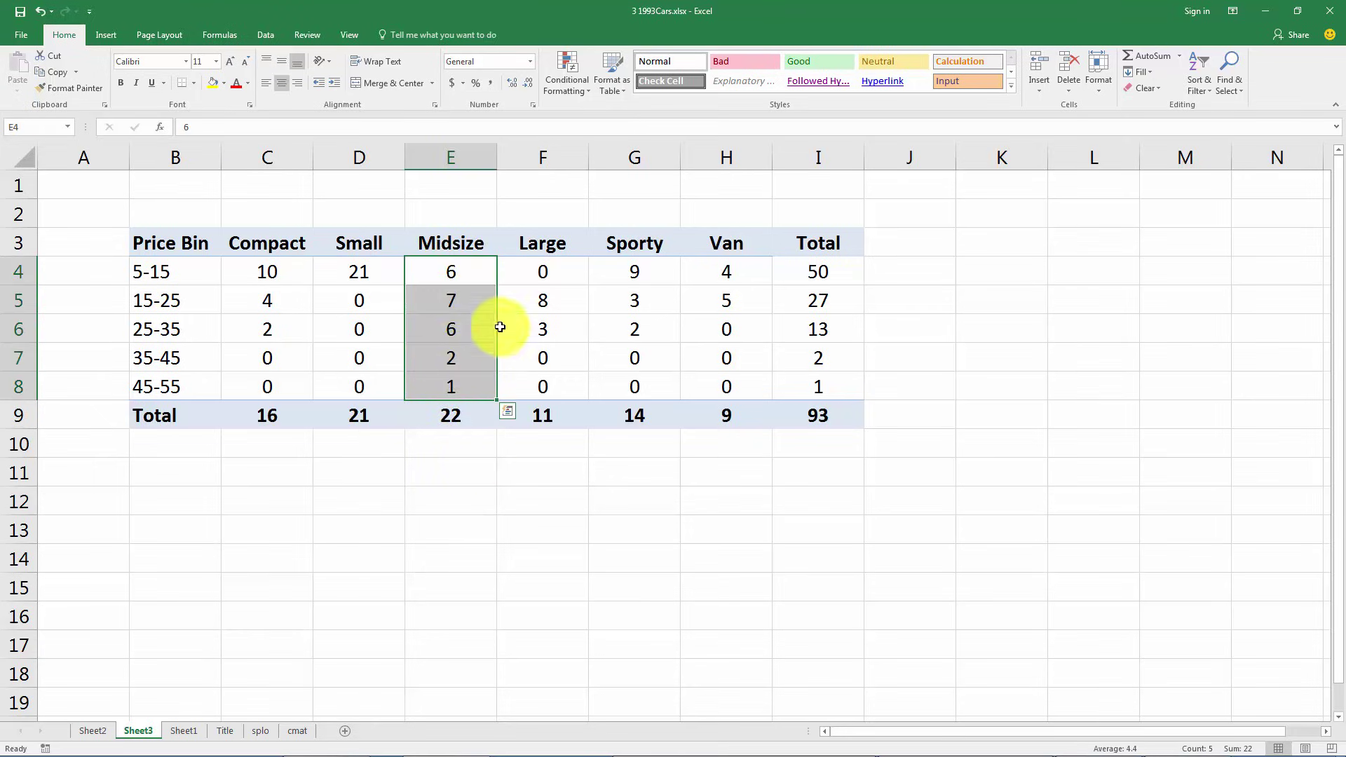
left_click_drag(542, 301, 540, 328)
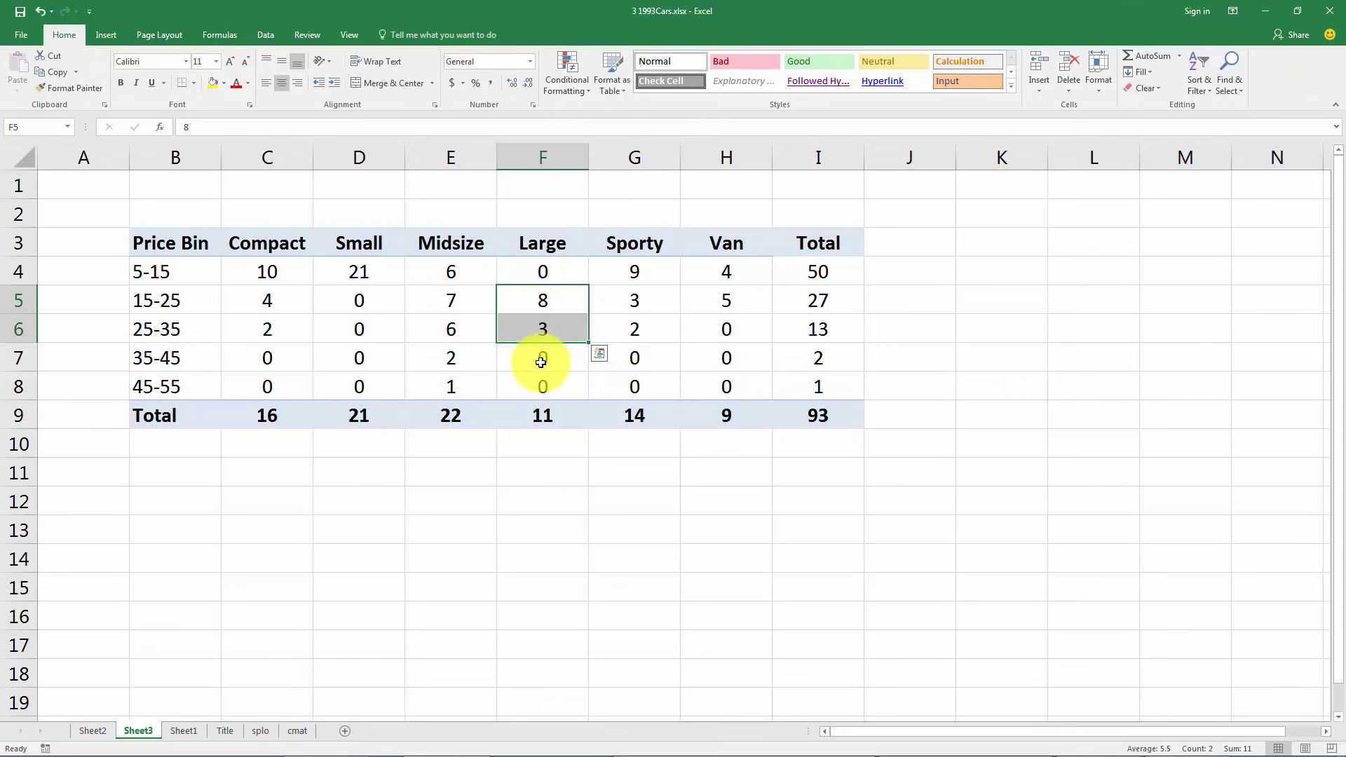
left_click(539, 302)
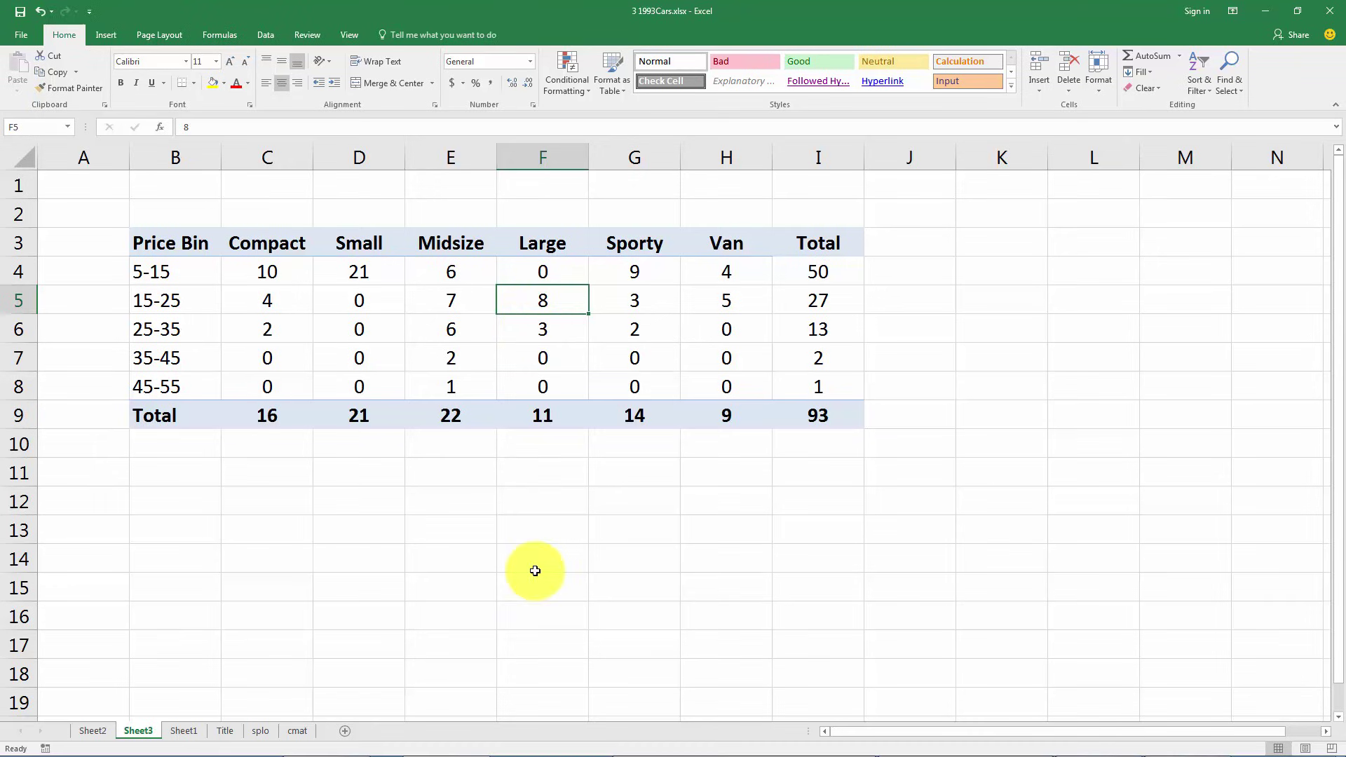
left_click(151, 304)
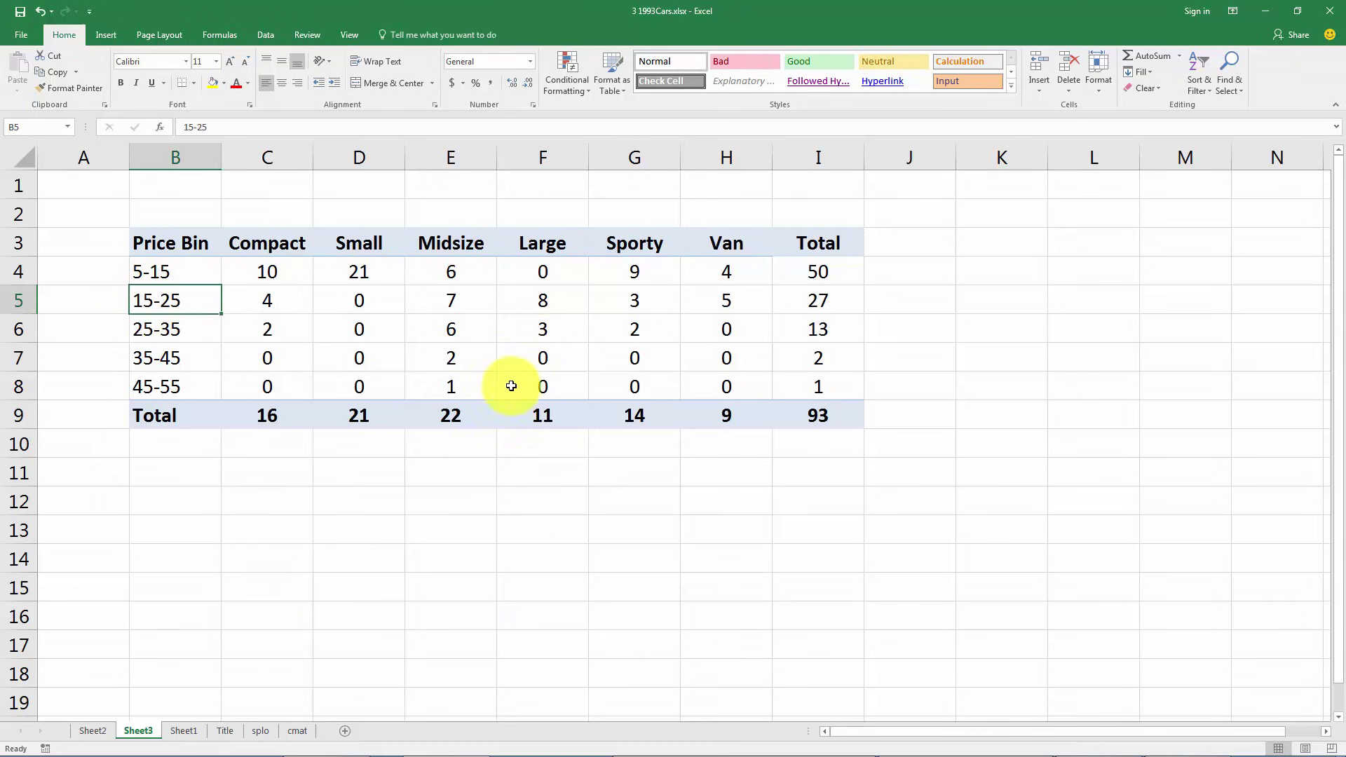
left_click(699, 474)
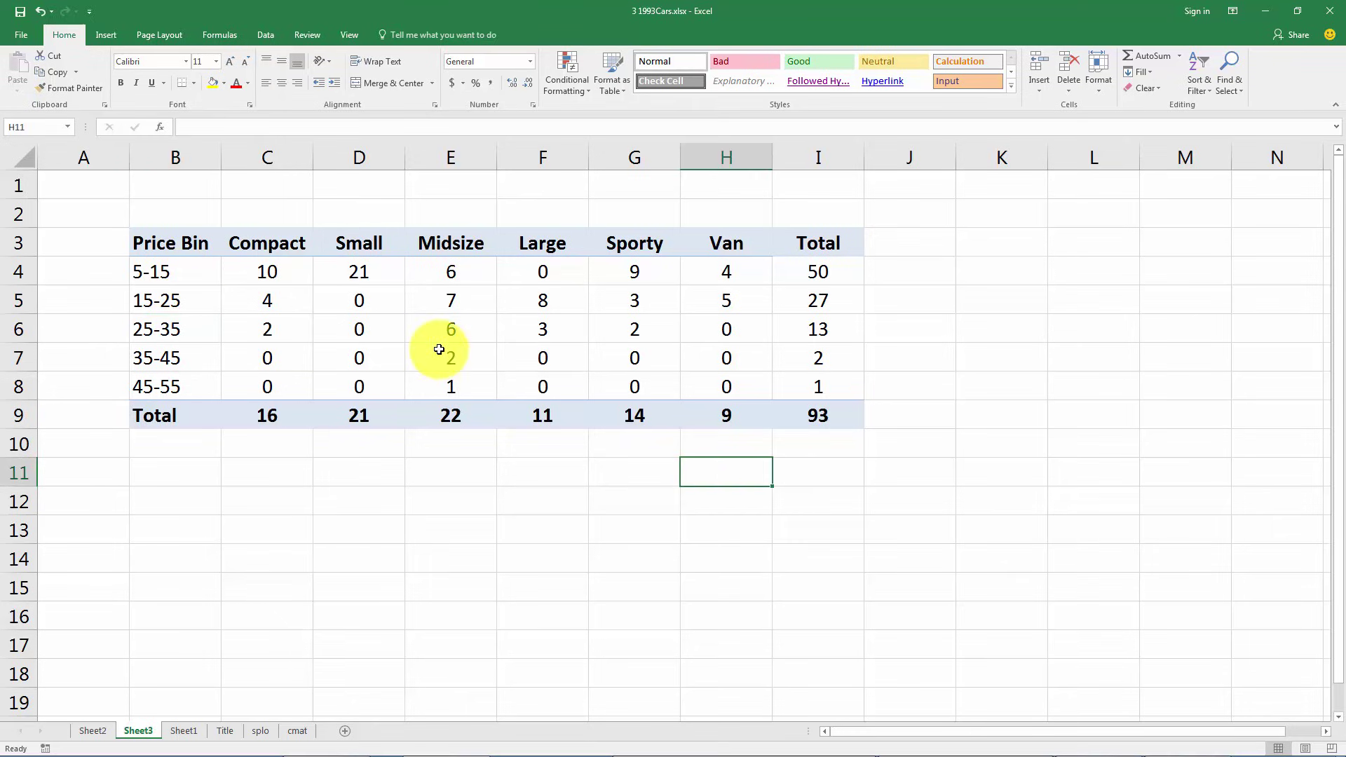
left_click_drag(448, 359, 447, 386)
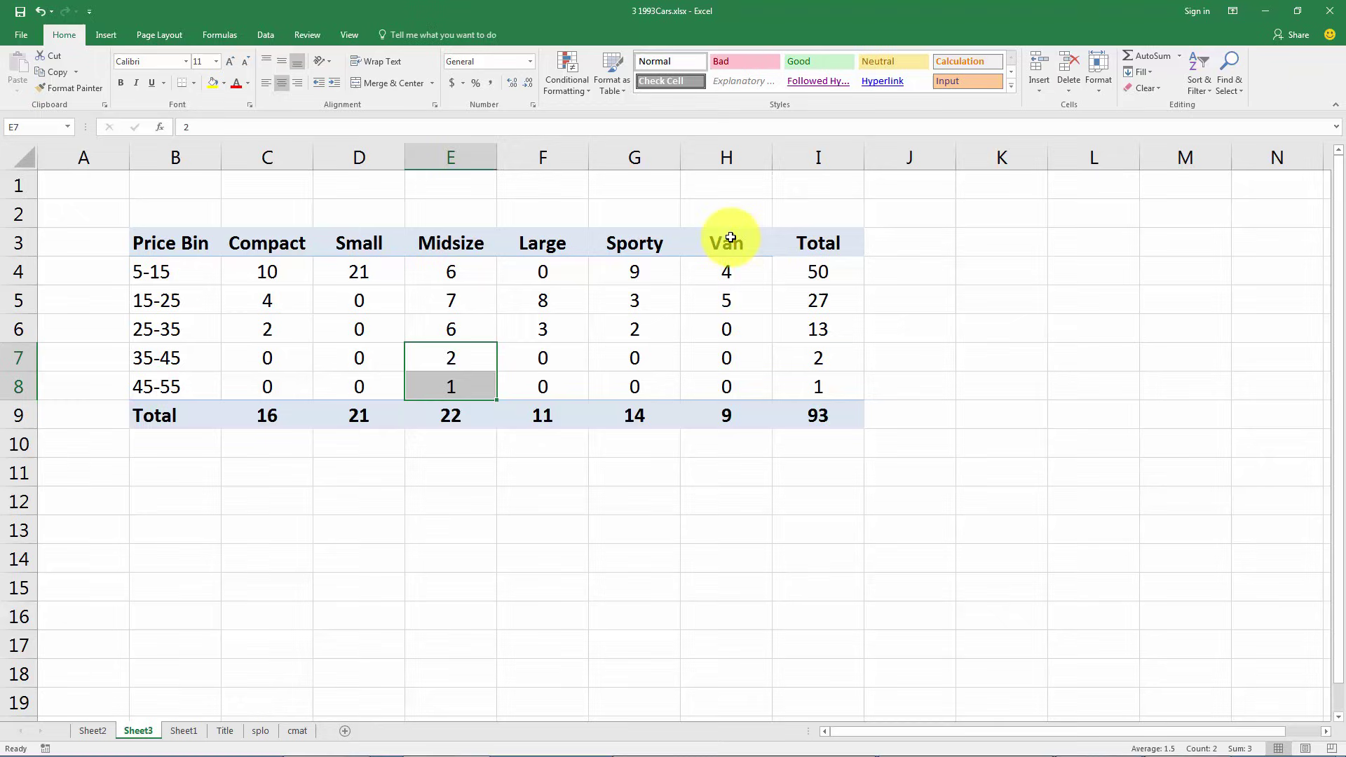
left_click_drag(722, 271, 724, 293)
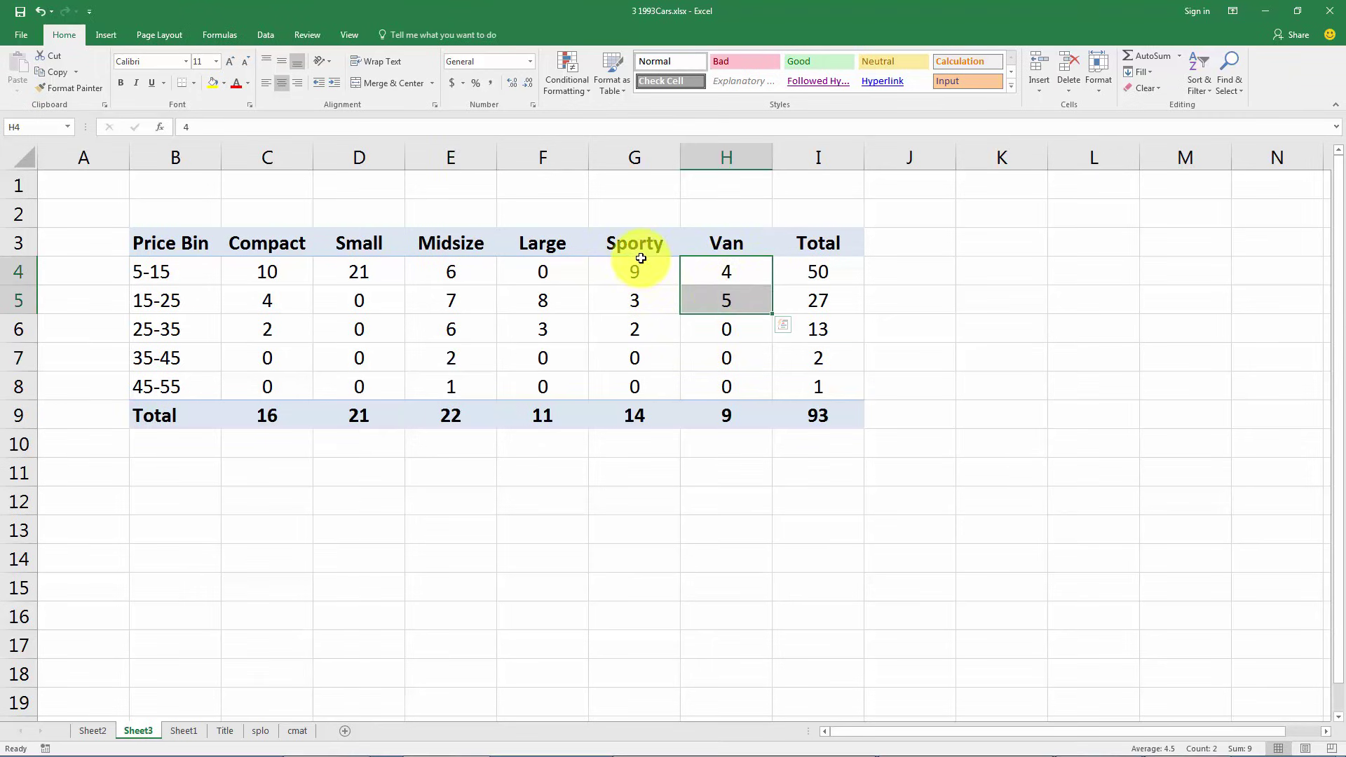
left_click_drag(635, 270, 643, 331)
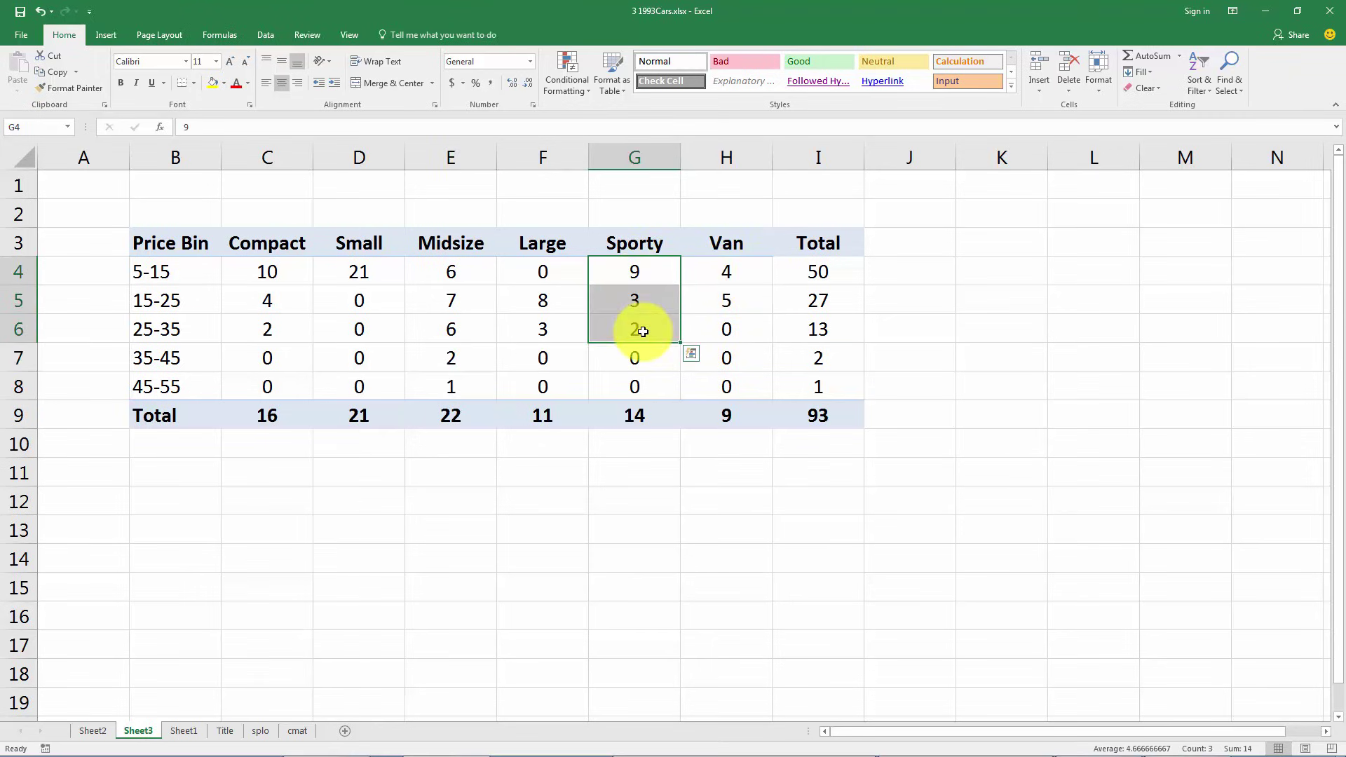
left_click(241, 450)
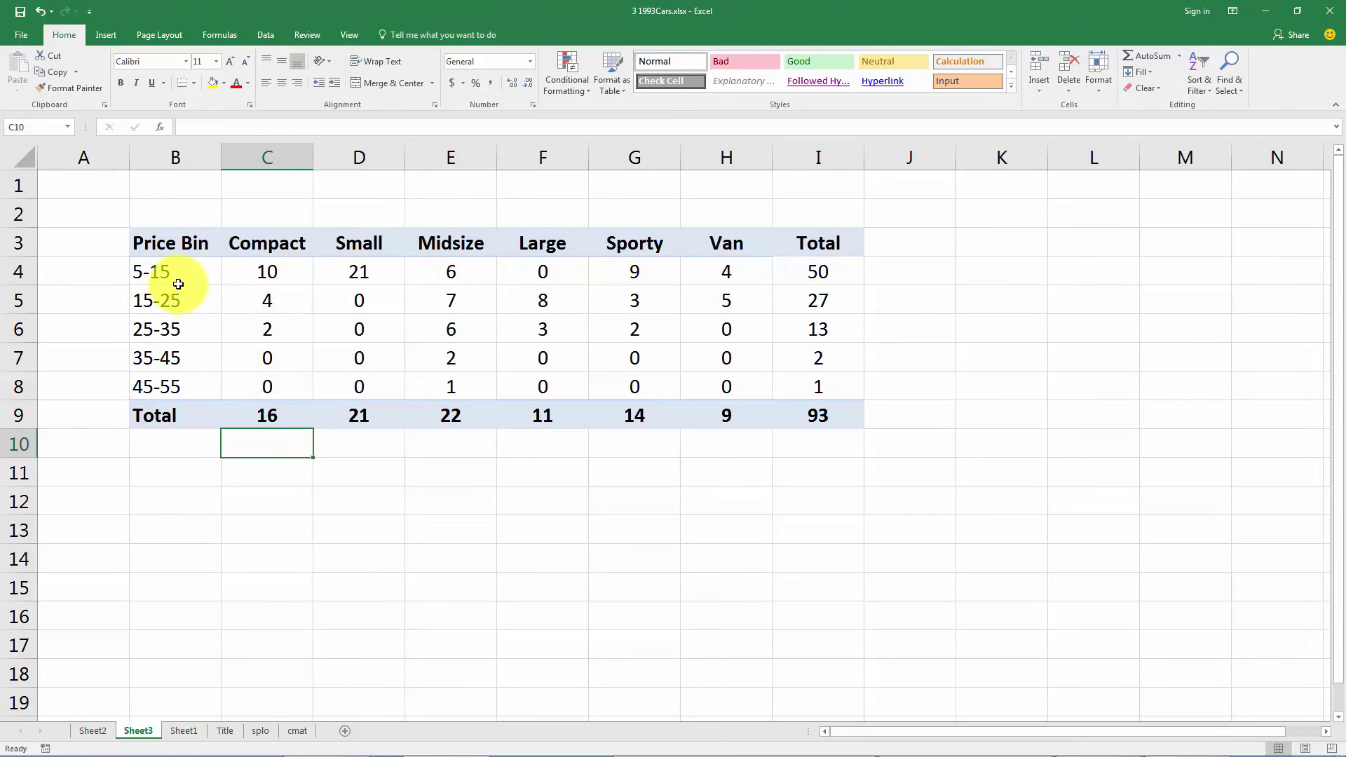
left_click_drag(171, 270, 171, 384)
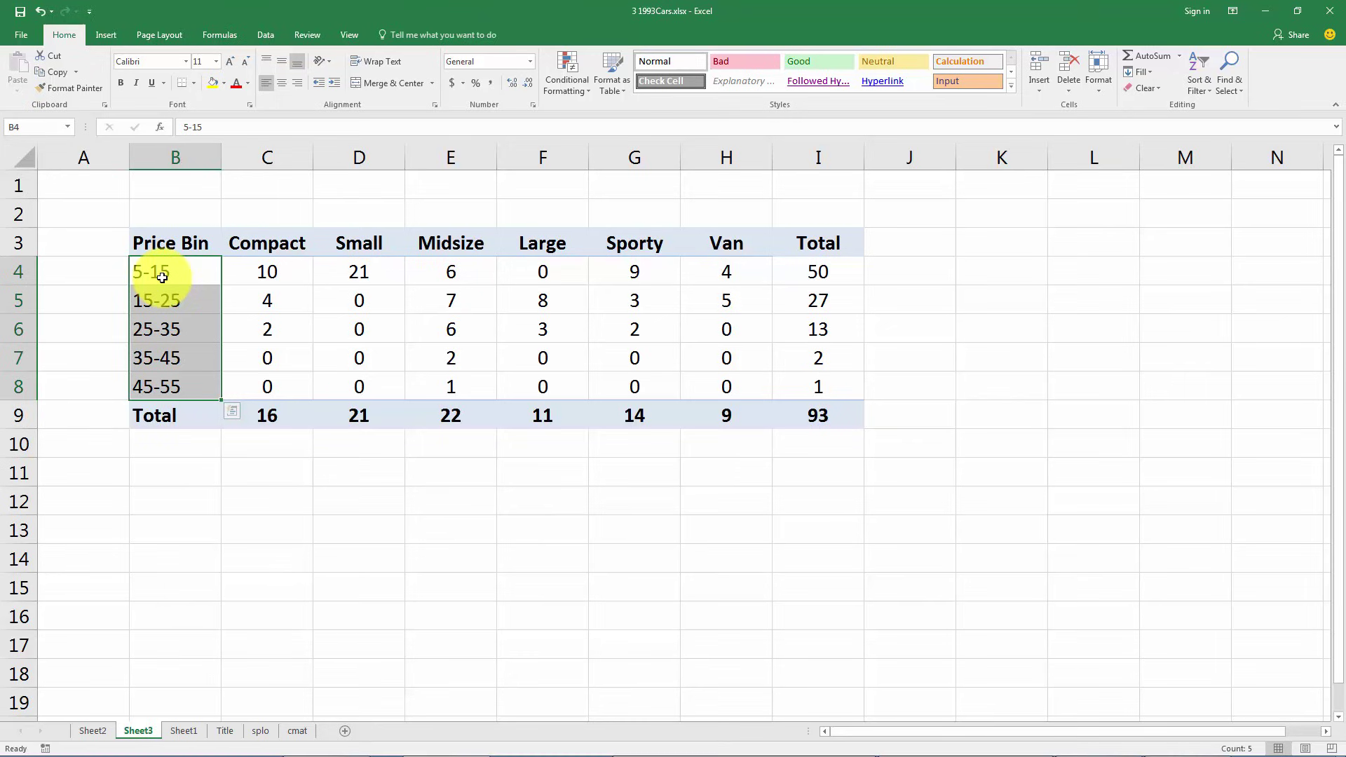
left_click(171, 457)
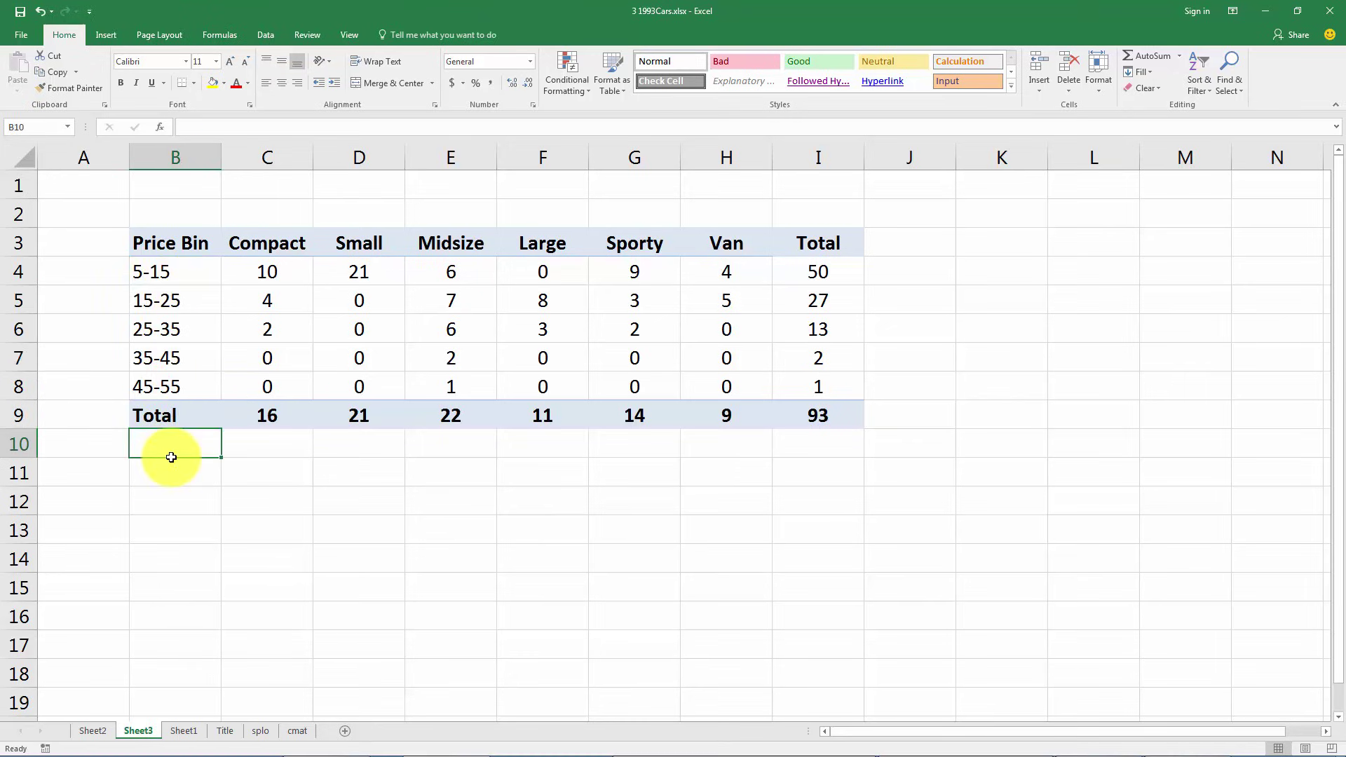